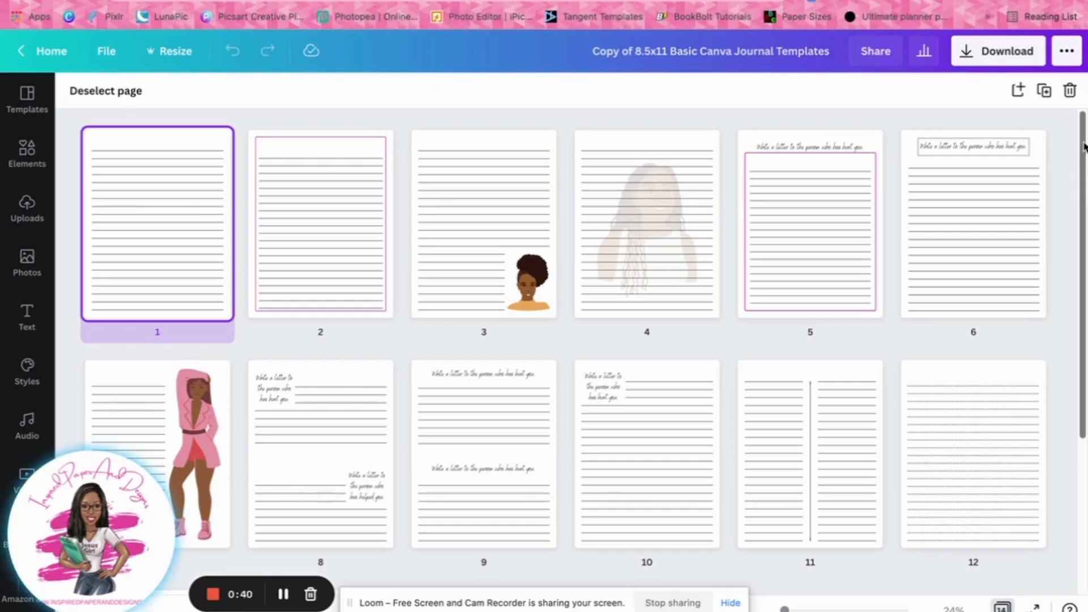
# Open page 3, the lined page with the woman's portrait in its lower corner, for editing from the page overview
pyautogui.moveTo(1084, 177)
pyautogui.mouseDown()
pyautogui.moveTo(1082, 348)
pyautogui.moveTo(1083, 181)
pyautogui.mouseUp()
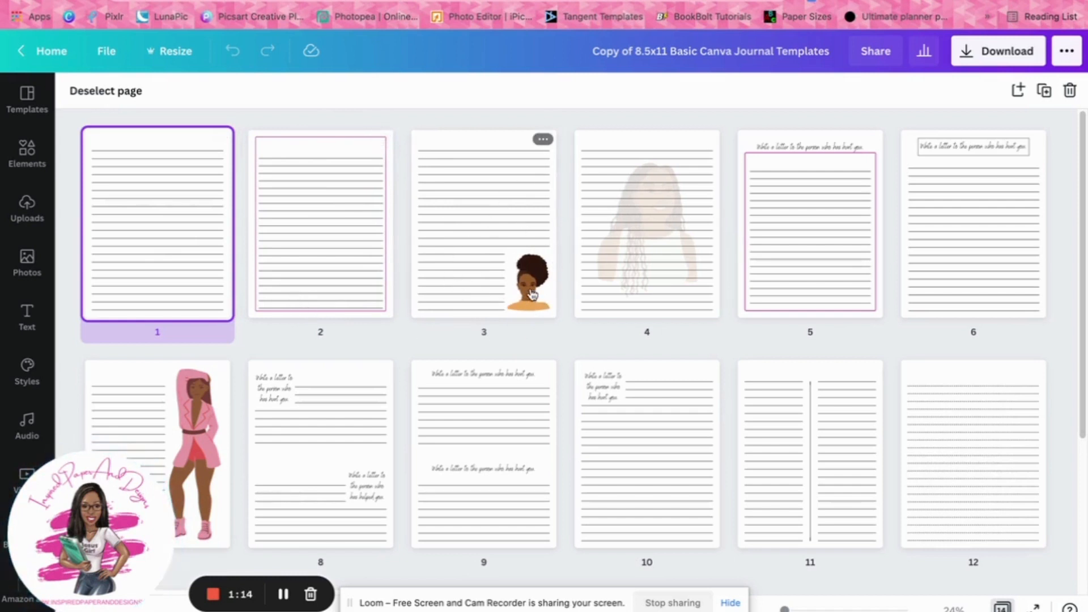
pyautogui.doubleClick(480, 217)
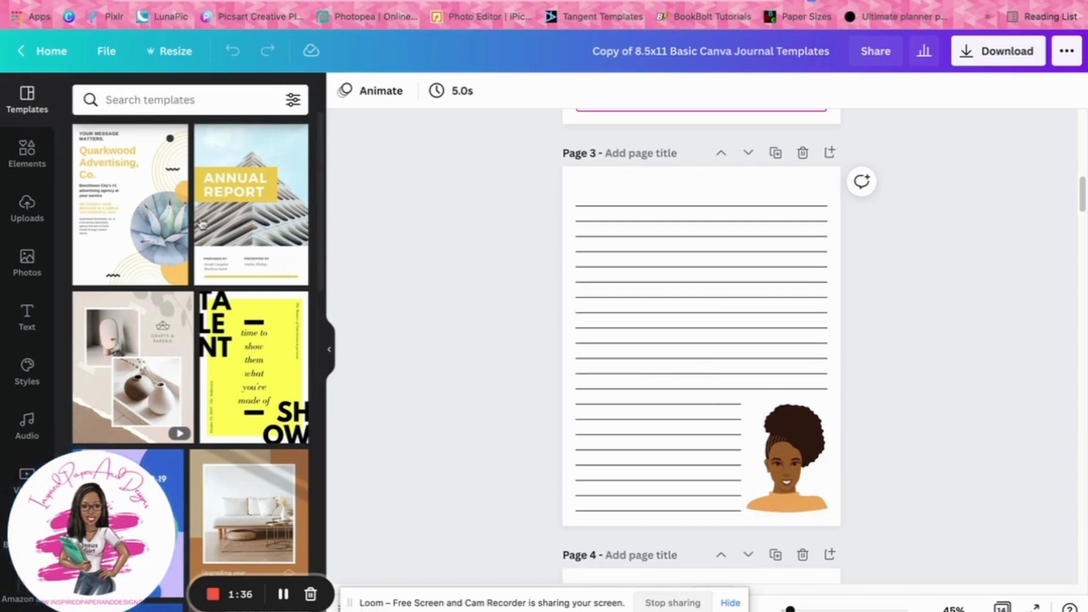
# Search the elements library for "black woman" and limit the results to graphics
pyautogui.click(27, 151)
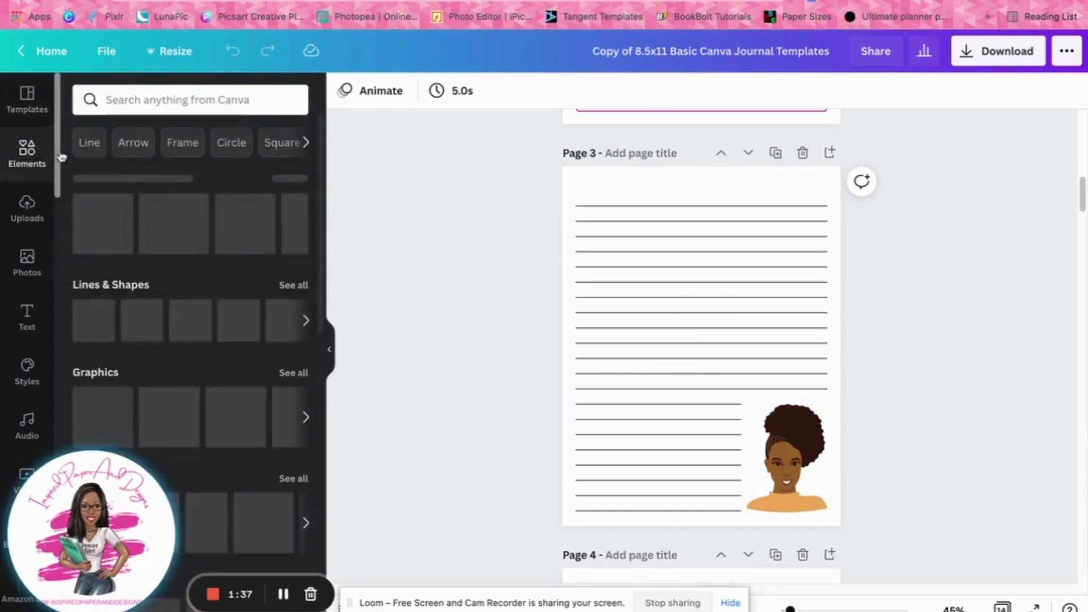
pyautogui.click(150, 100)
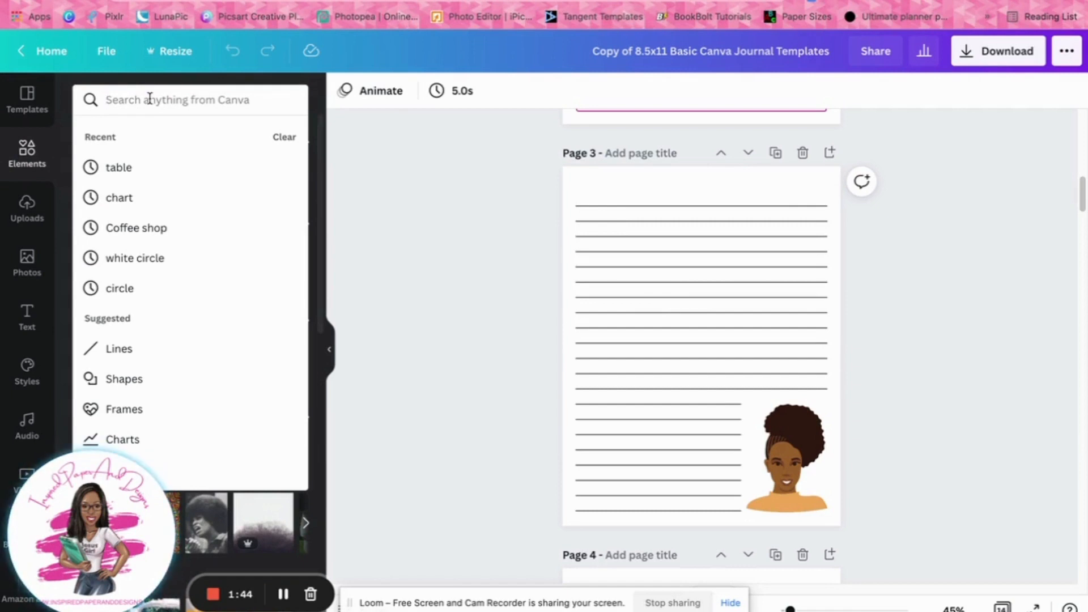
pyautogui.write('black wo')
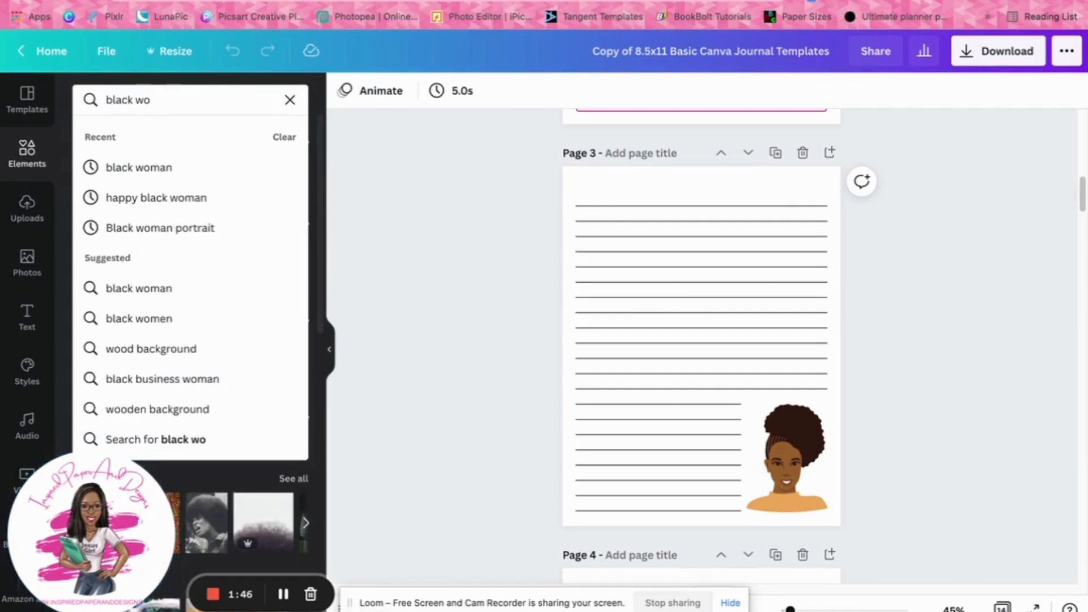
pyautogui.click(141, 167)
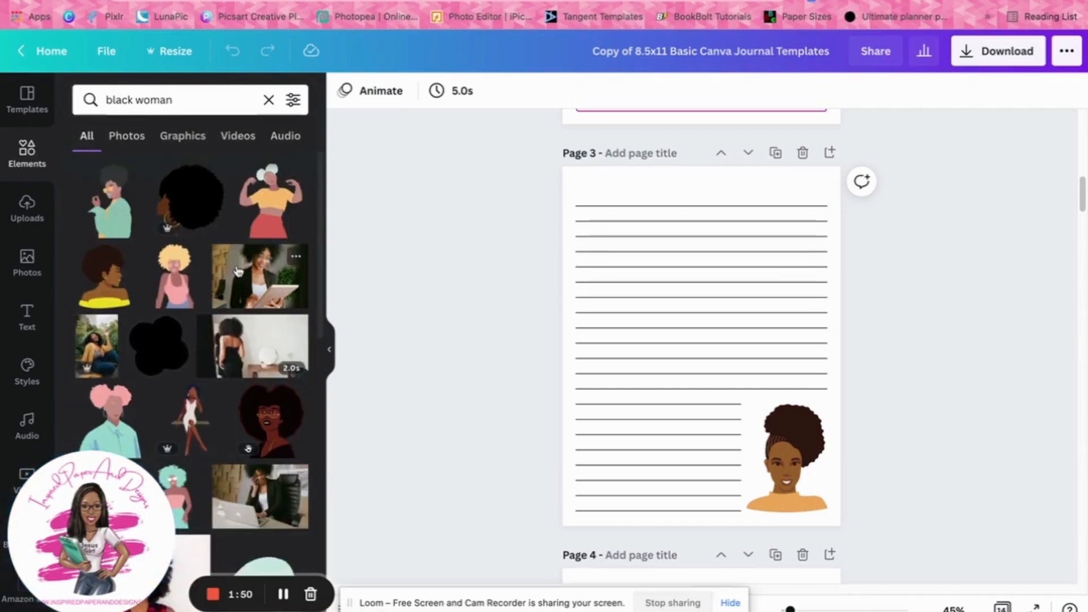
pyautogui.click(181, 139)
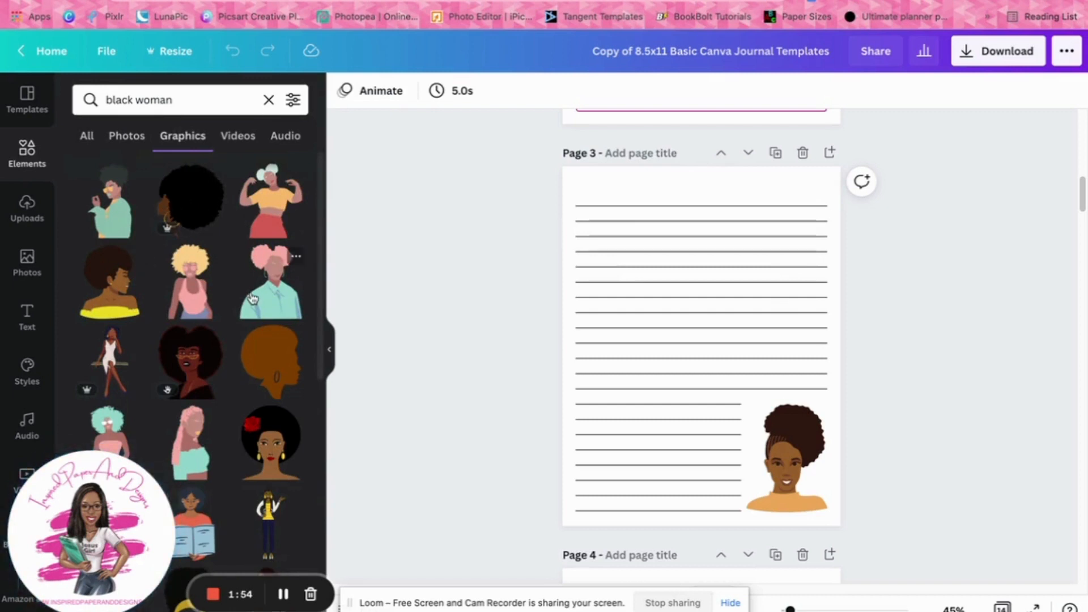
pyautogui.scroll(-1, 252, 299)
pyautogui.scroll(-6, 253, 298)
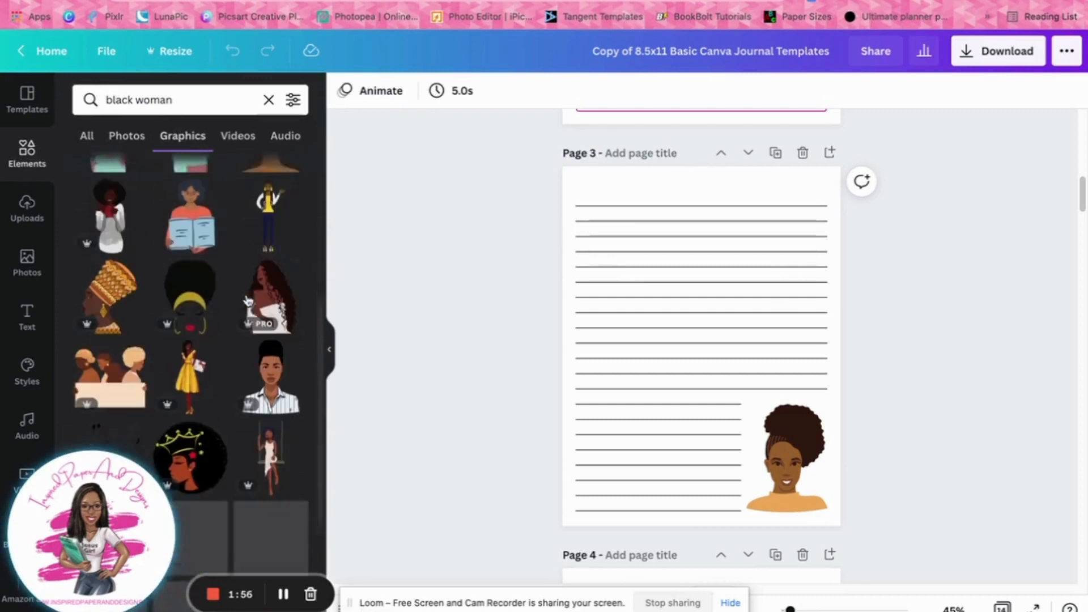
pyautogui.scroll(6, 249, 283)
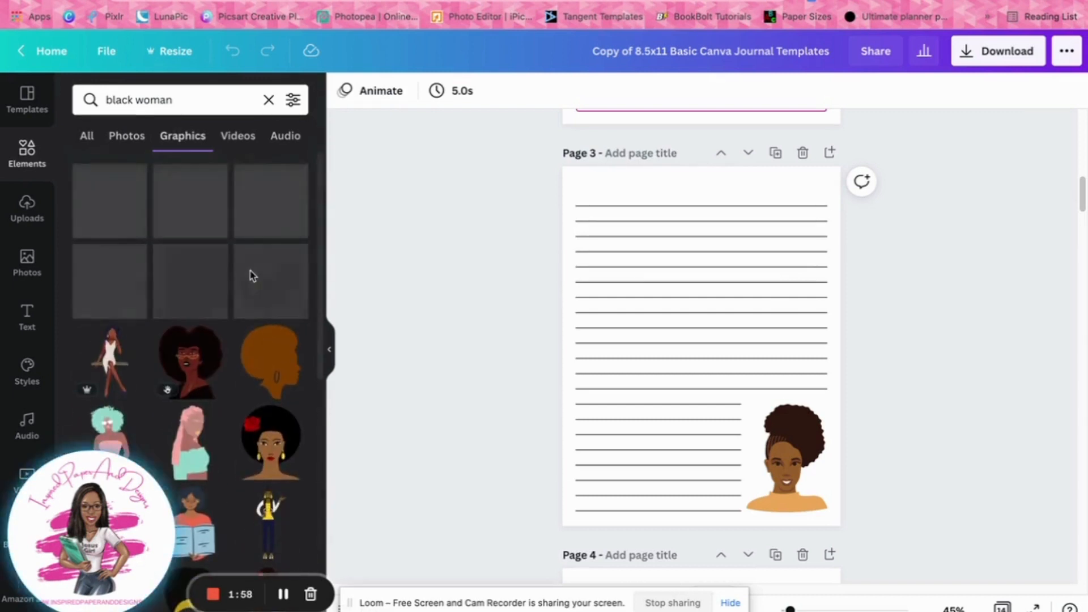
# Try filtering the "black woman" graphics by static, cut-outs only and free, and clear the filters
pyautogui.click(292, 99)
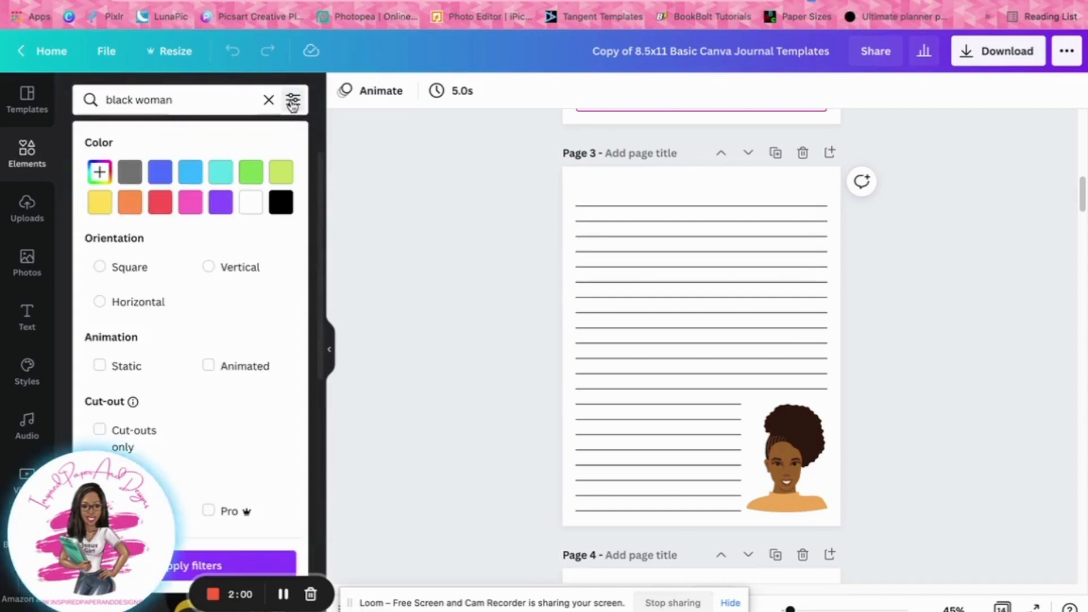
pyautogui.click(101, 367)
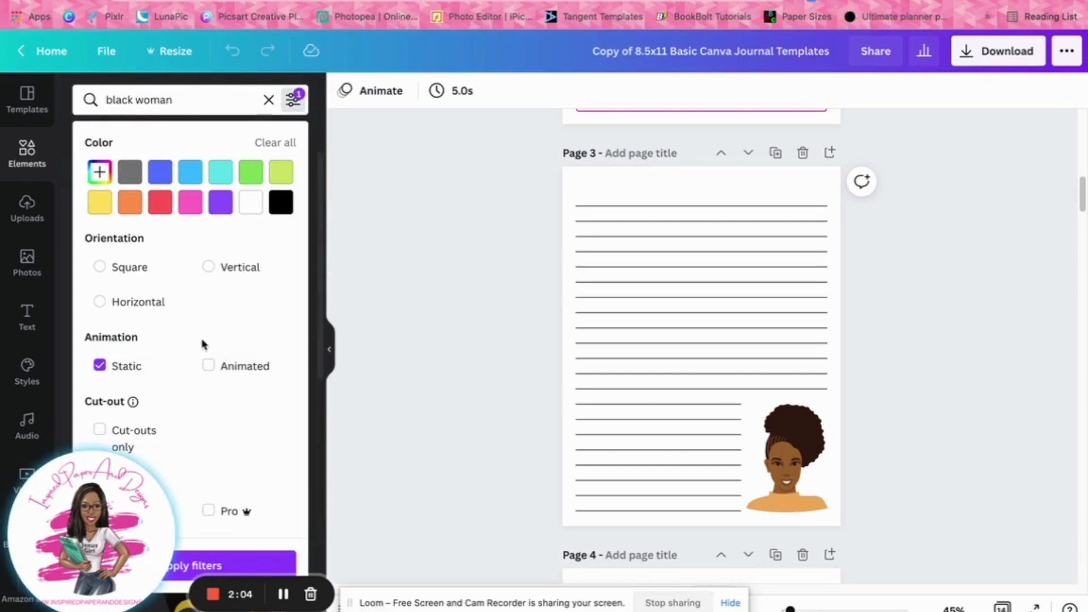
pyautogui.click(290, 101)
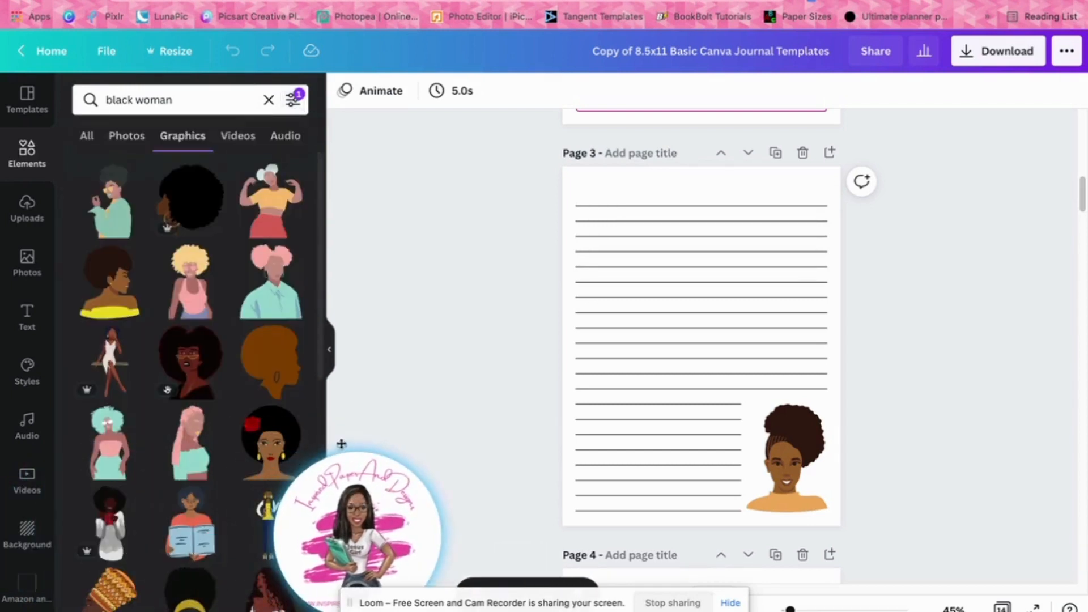
pyautogui.click(283, 106)
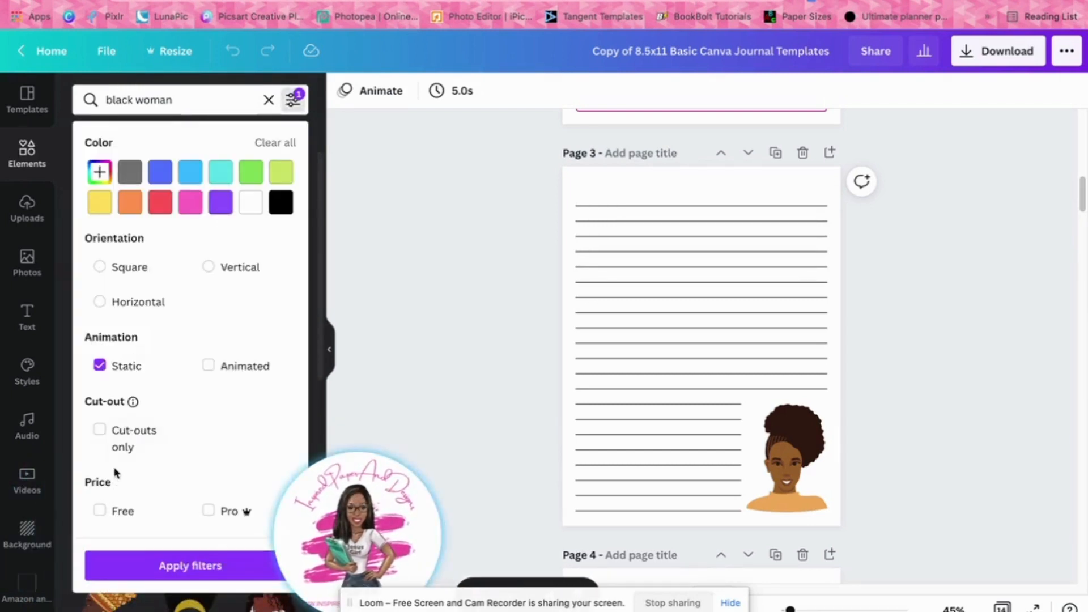
pyautogui.moveTo(134, 403)
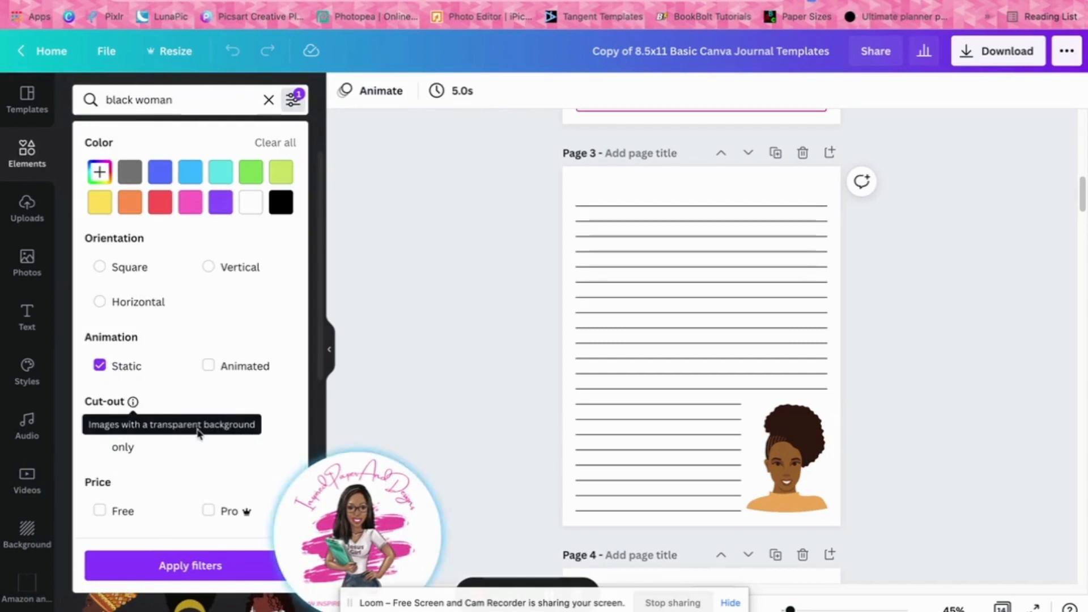
pyautogui.click(108, 439)
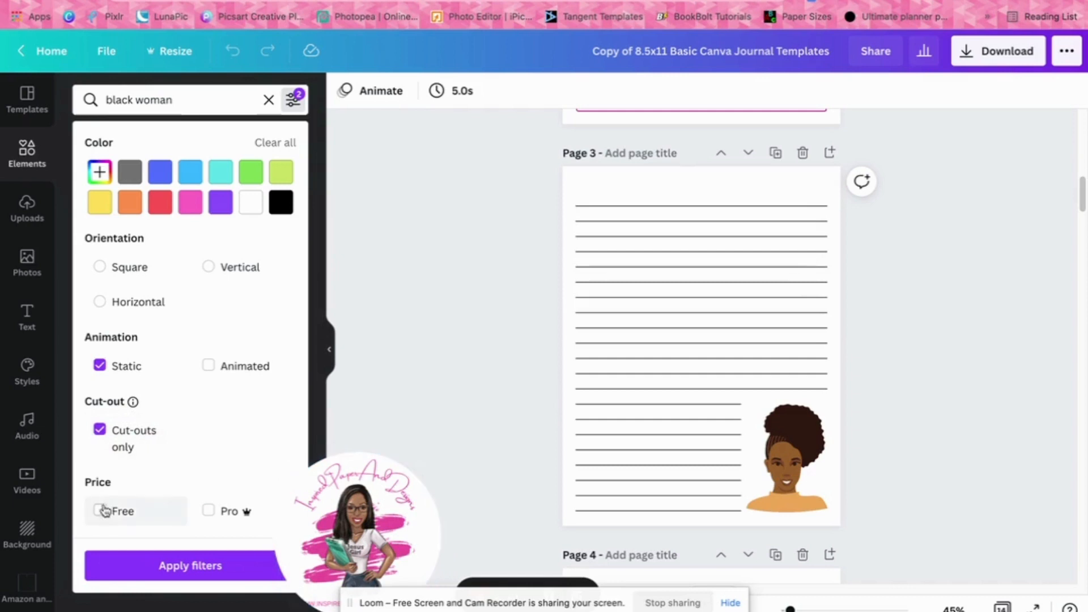
pyautogui.click(126, 514)
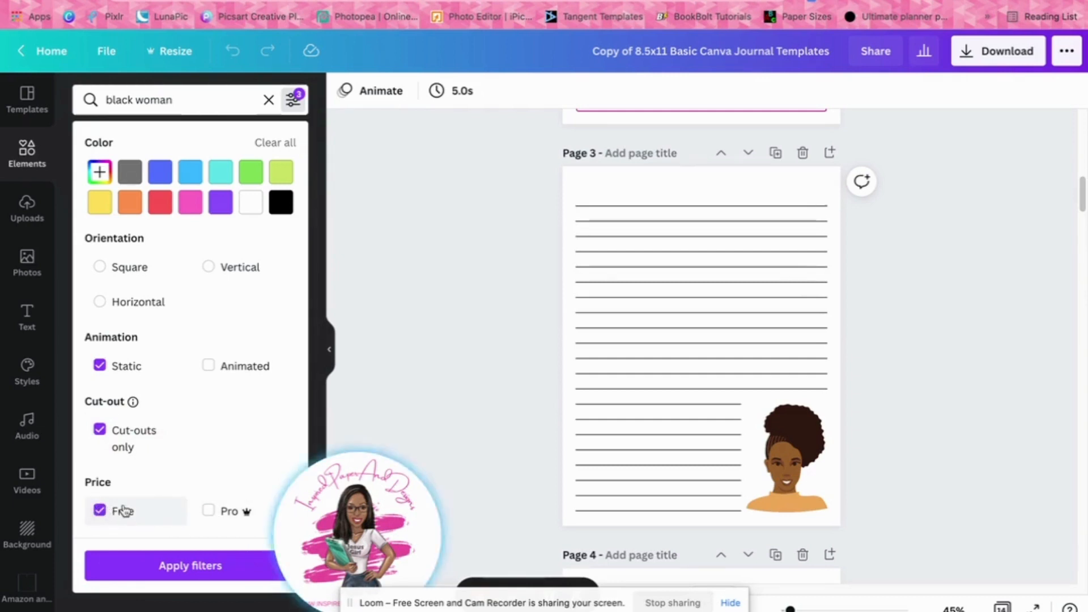
pyautogui.click(183, 567)
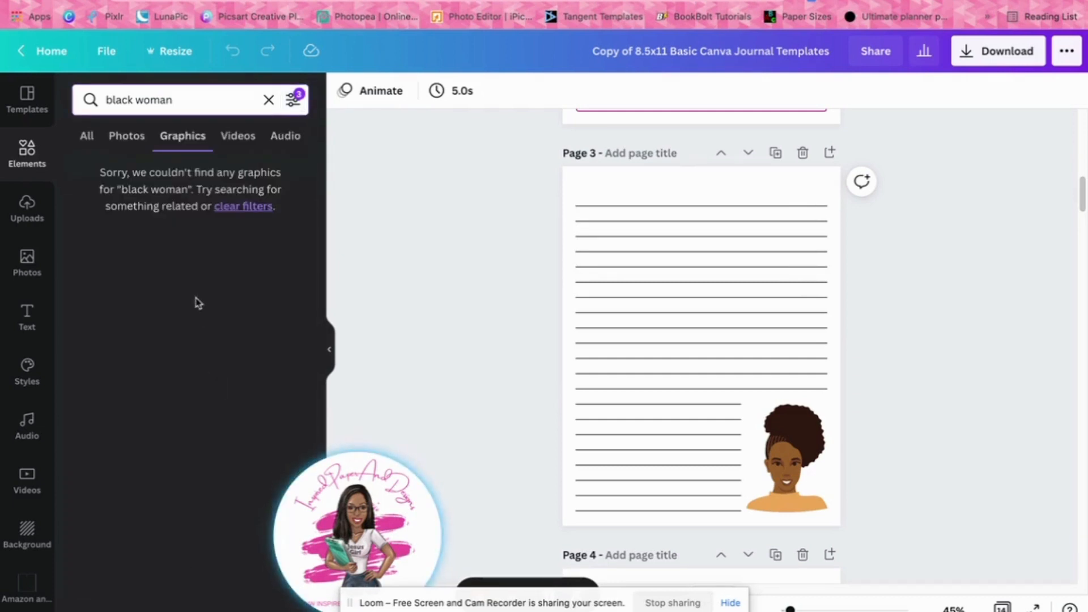
pyautogui.click(241, 207)
# Filter the "black woman" graphics to static and free ones
pyautogui.click(293, 100)
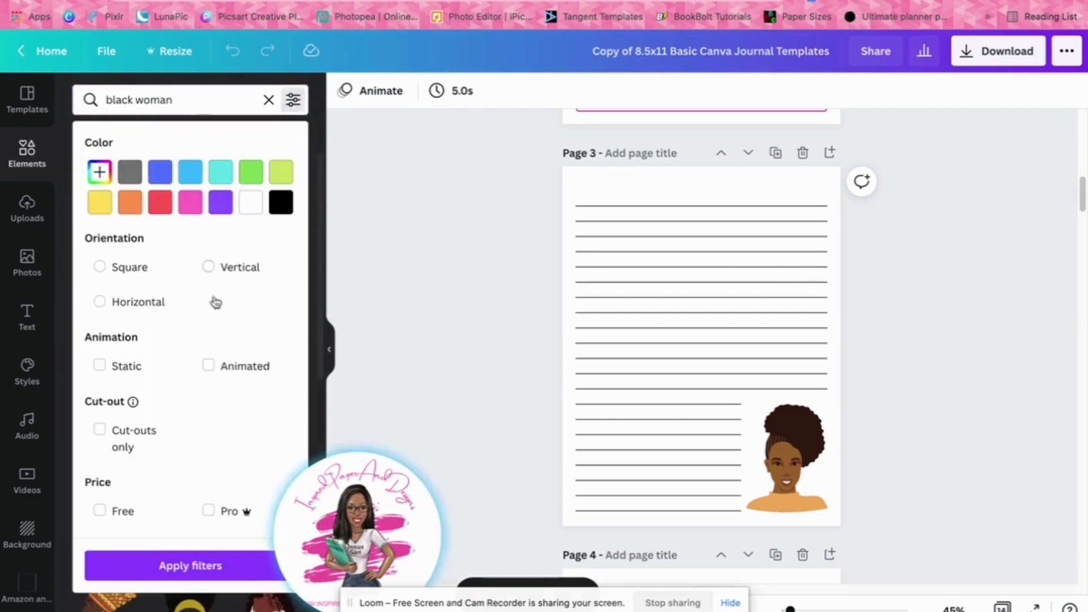
pyautogui.click(100, 366)
pyautogui.click(100, 510)
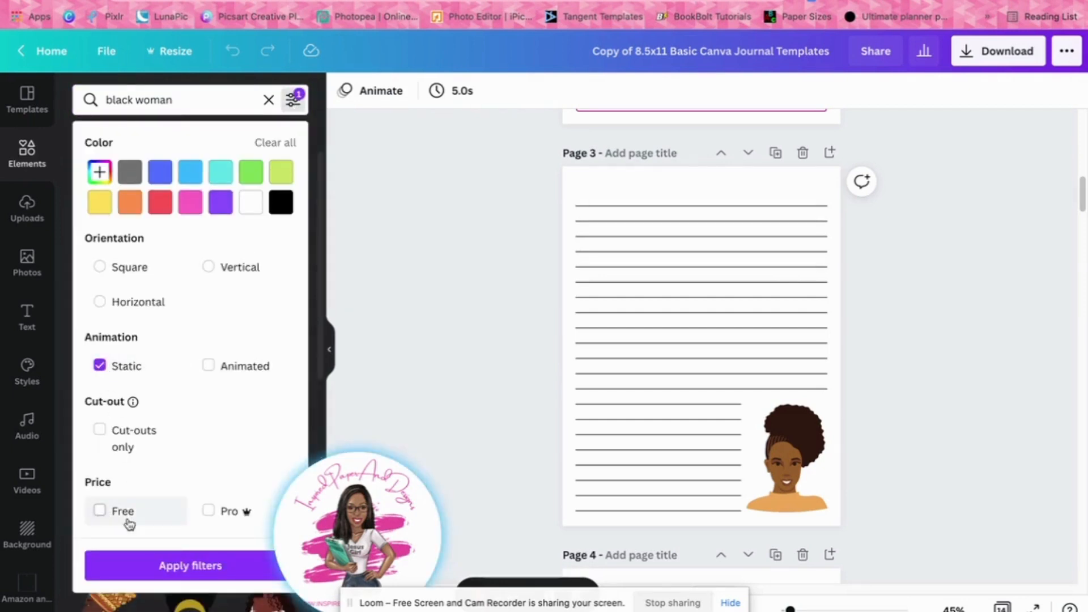
pyautogui.click(192, 566)
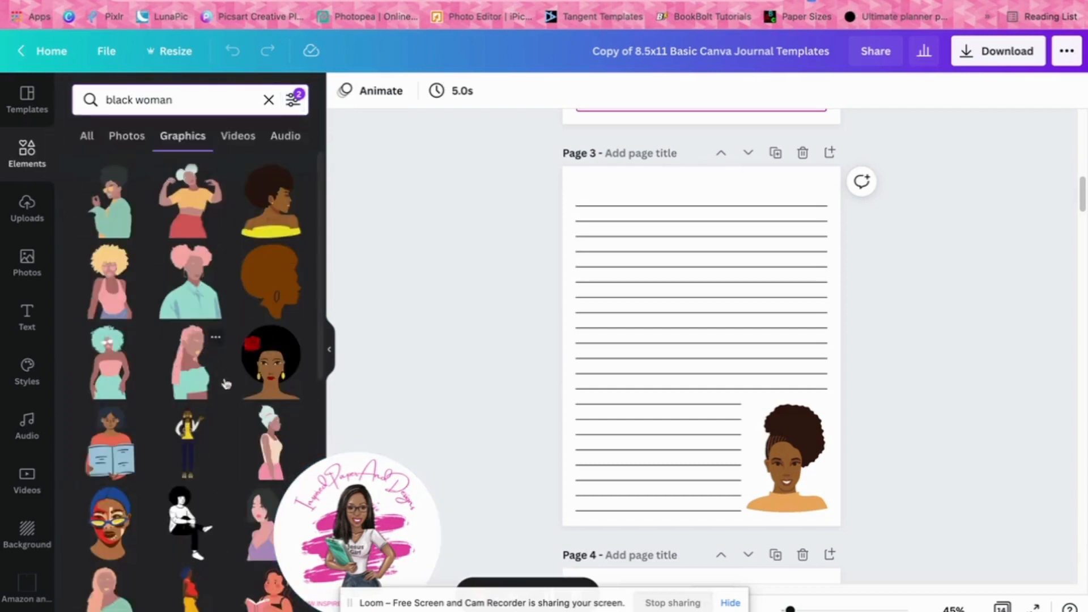
# Browse the filtered illustrations, review the filter options, and display the uploaded images
pyautogui.scroll(-4, 218, 411)
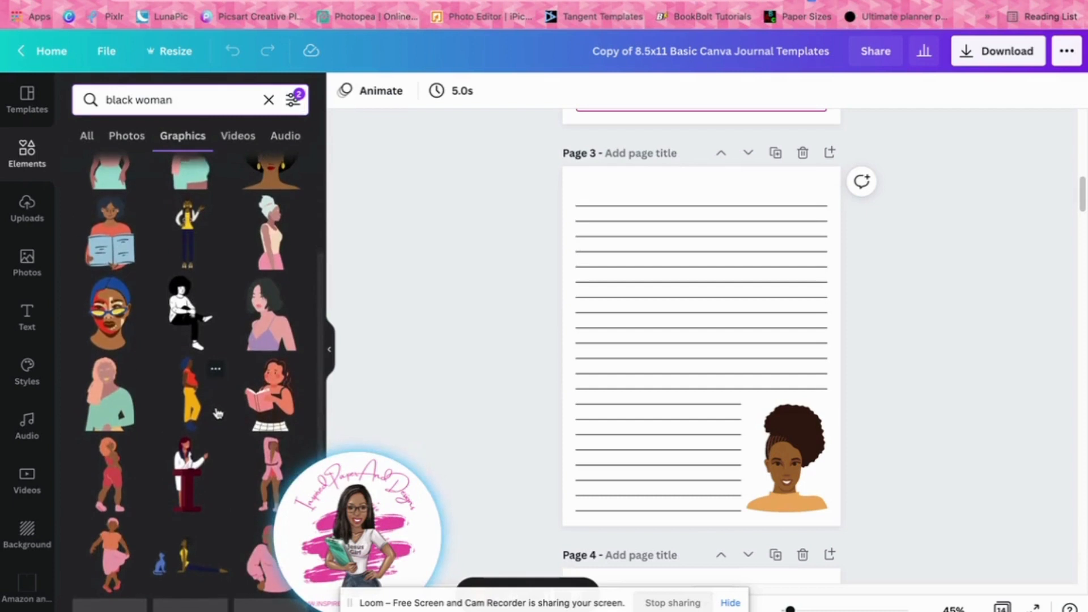
pyautogui.scroll(4, 218, 412)
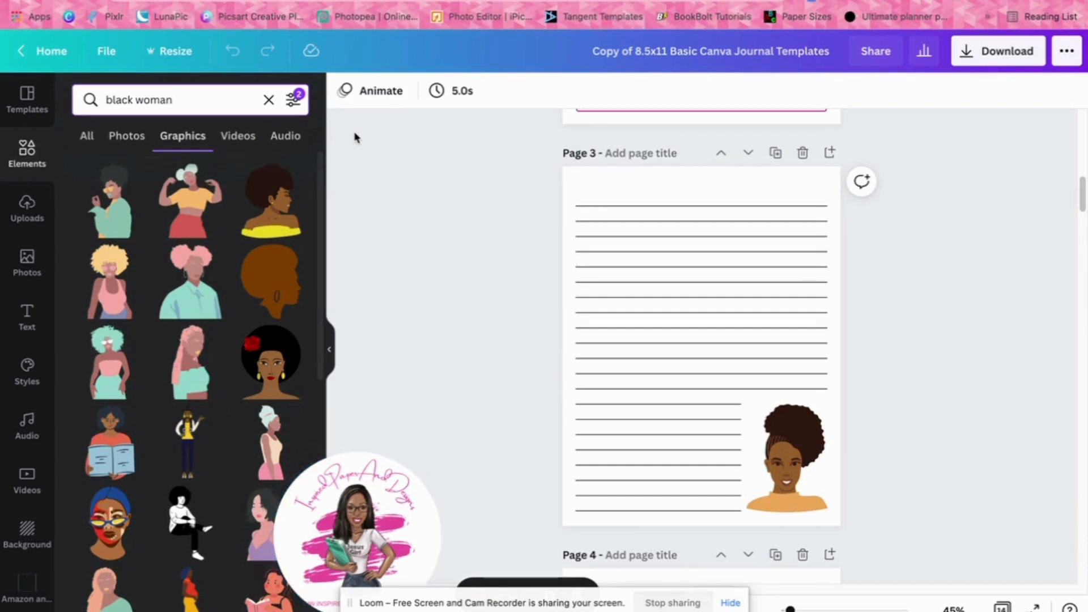
pyautogui.click(290, 109)
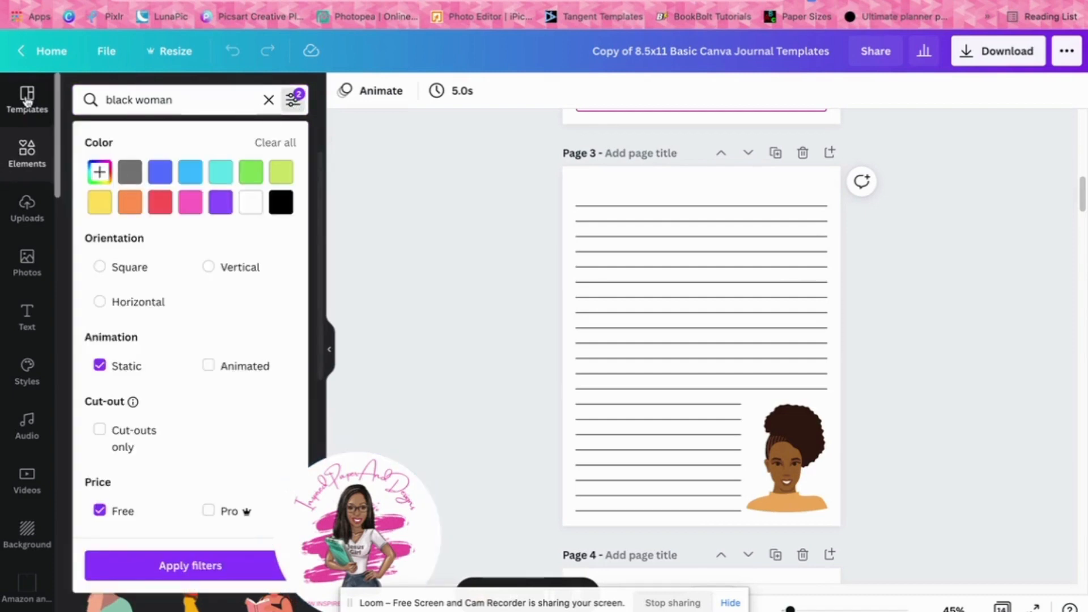
pyautogui.click(27, 218)
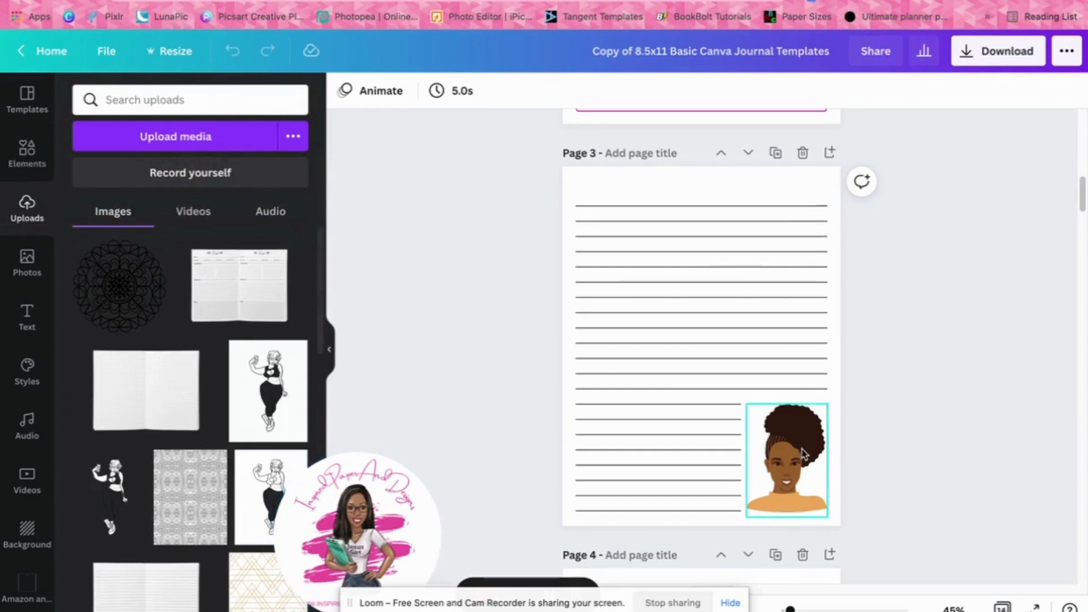
# Group the portrait with its white backing box and move the group to the lower-left corner of page 3
pyautogui.moveTo(803, 454)
pyautogui.mouseDown()
pyautogui.moveTo(868, 451)
pyautogui.moveTo(789, 445)
pyautogui.mouseUp()
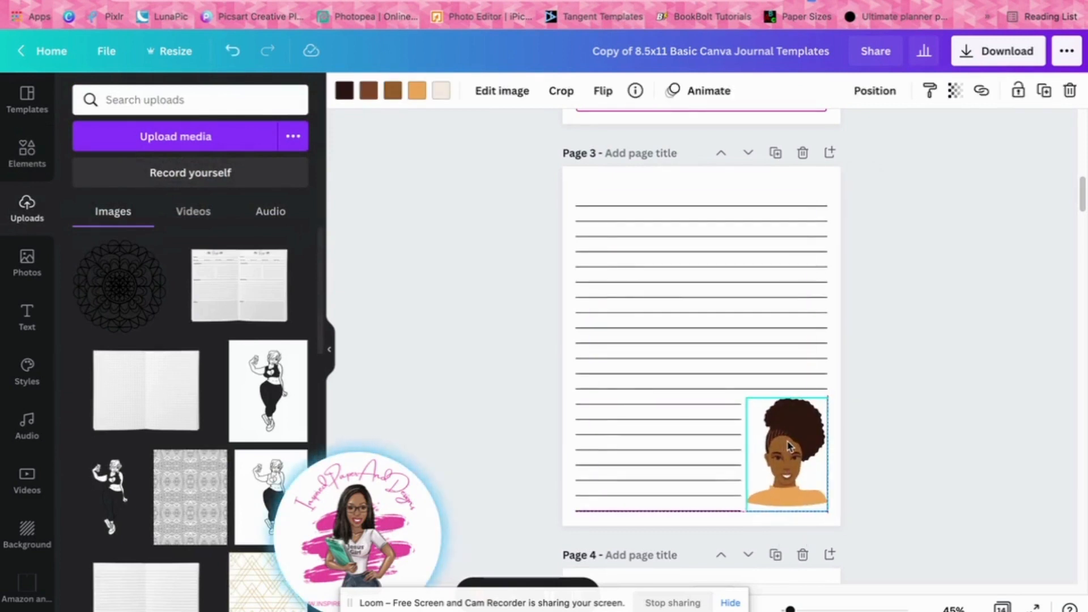
pyautogui.moveTo(856, 453); pyautogui.dragTo(625, 478)
pyautogui.click(845, 92)
pyautogui.click(942, 330)
pyautogui.click(913, 279)
pyautogui.click(891, 375)
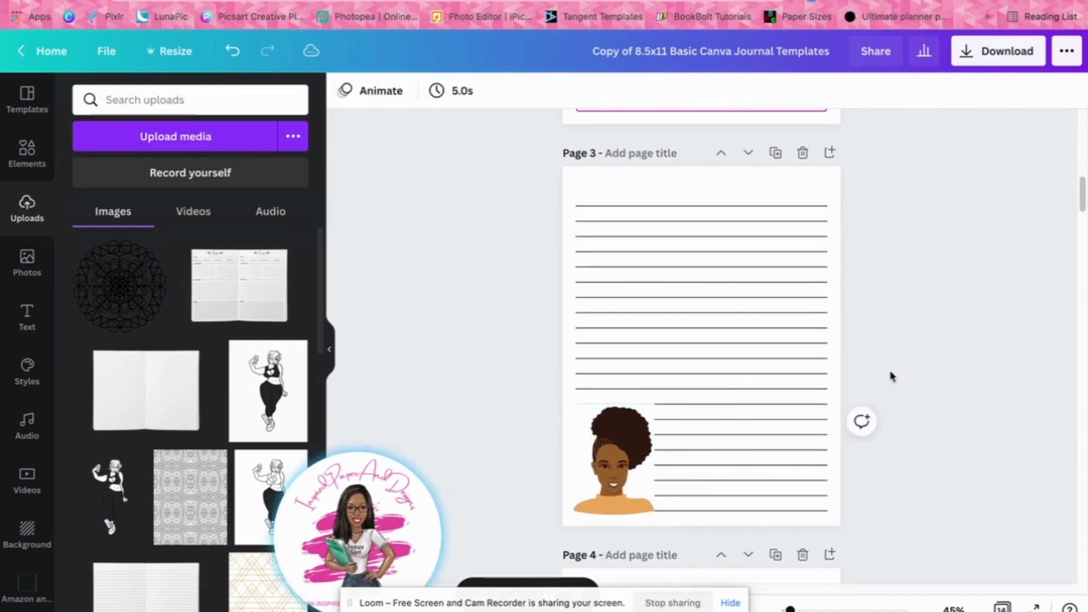
# Nudge the grouped portrait slightly upward in the lower-left corner of page 3
pyautogui.click(604, 468)
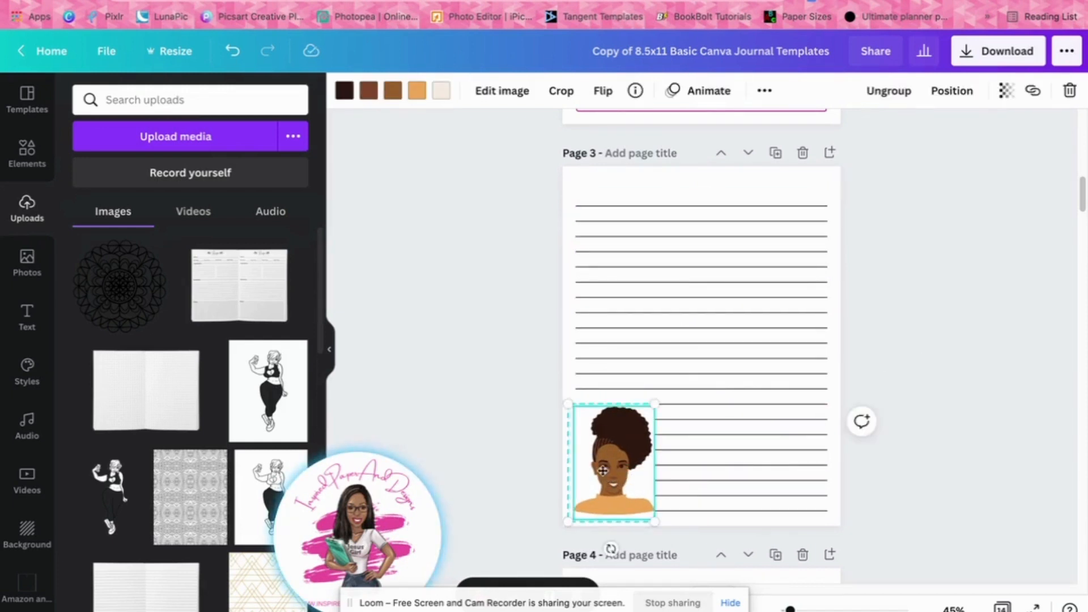
pyautogui.moveTo(602, 471); pyautogui.dragTo(602, 461)
pyautogui.click(945, 416)
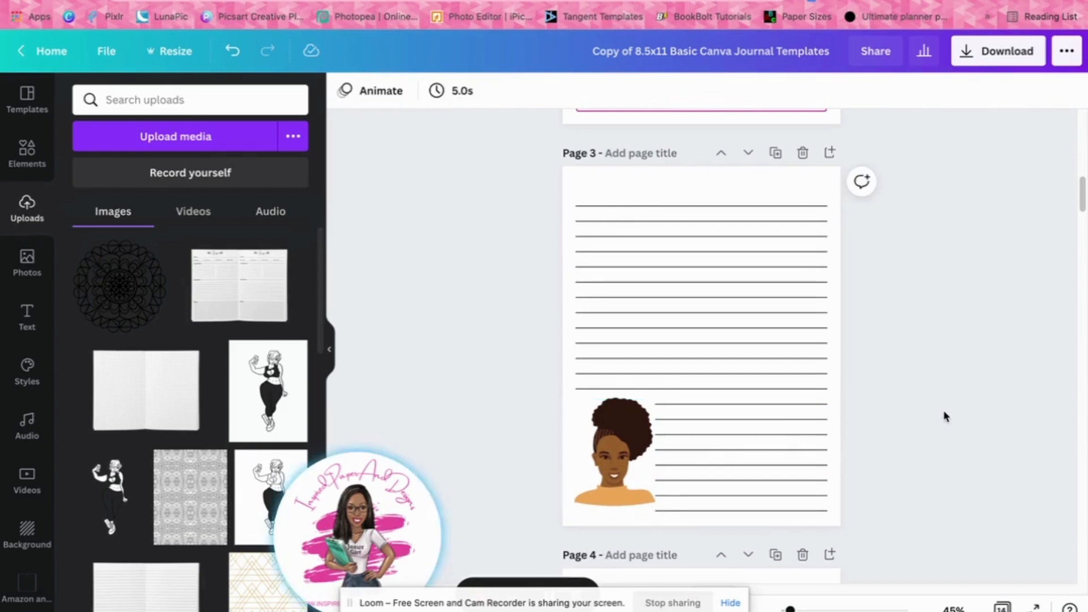
# Move the grouped portrait back to the lower-right corner of page 3
pyautogui.moveTo(600, 460); pyautogui.dragTo(796, 441)
pyautogui.click(956, 441)
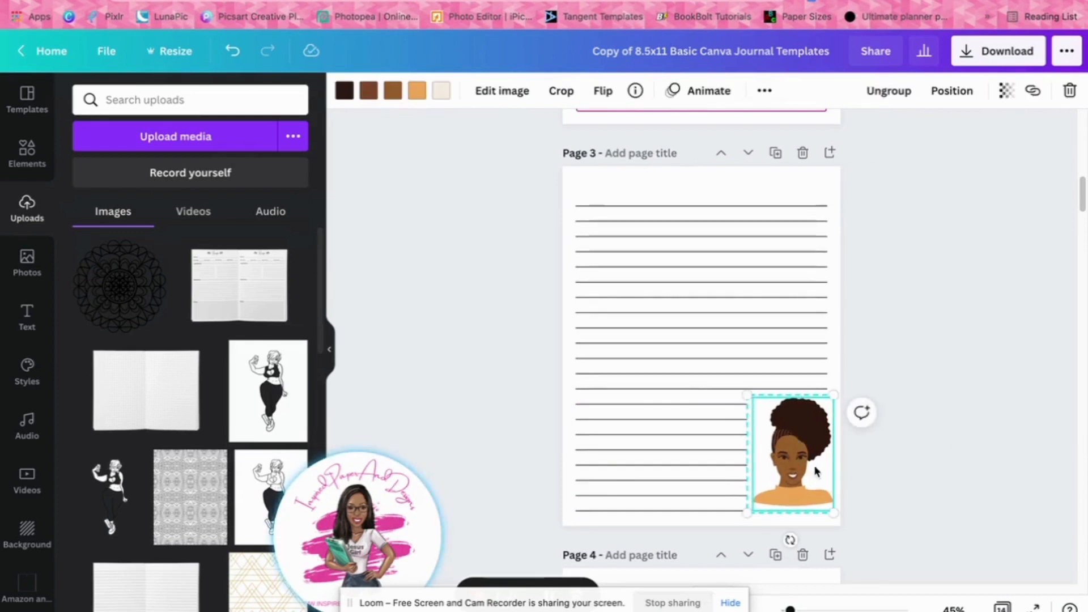
pyautogui.click(918, 251)
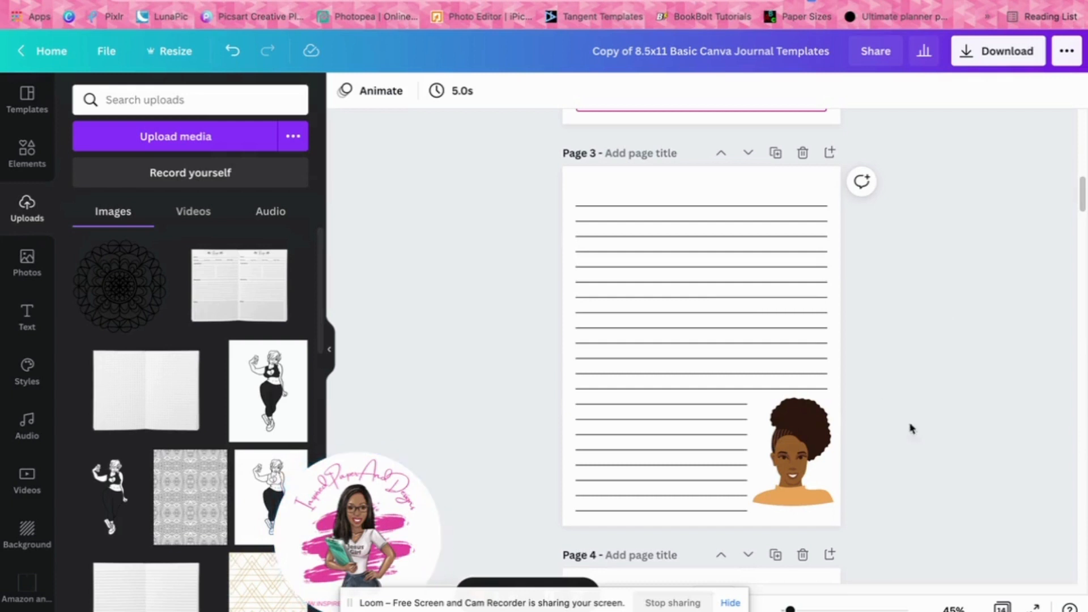
# Select a writing line over the faded portrait on page 4 and inspect its position options
pyautogui.scroll(-3, 919, 434)
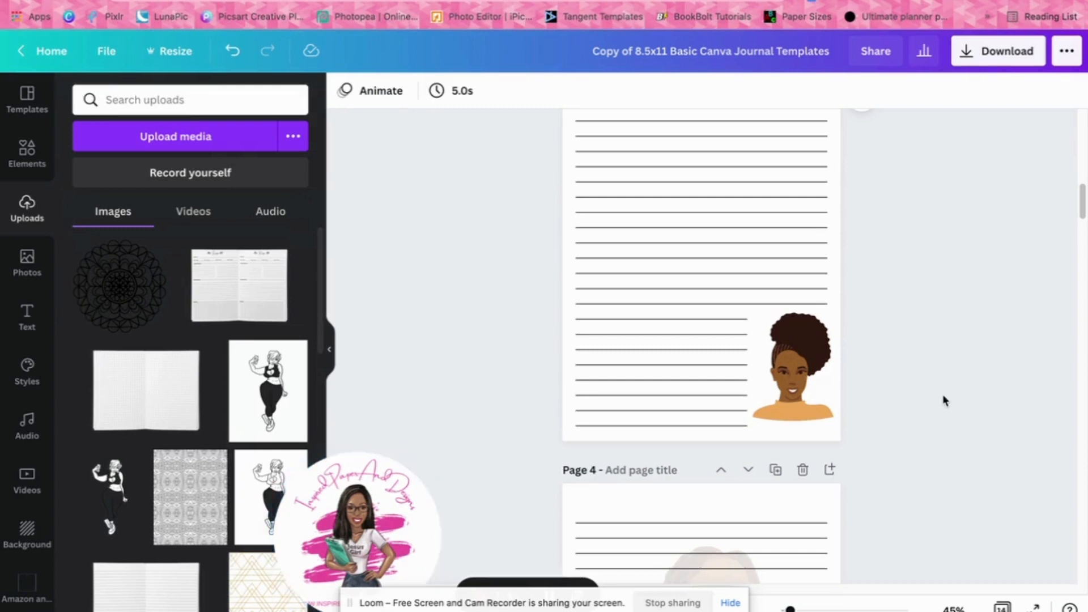
pyautogui.scroll(-2, 944, 396)
pyautogui.scroll(-3, 944, 401)
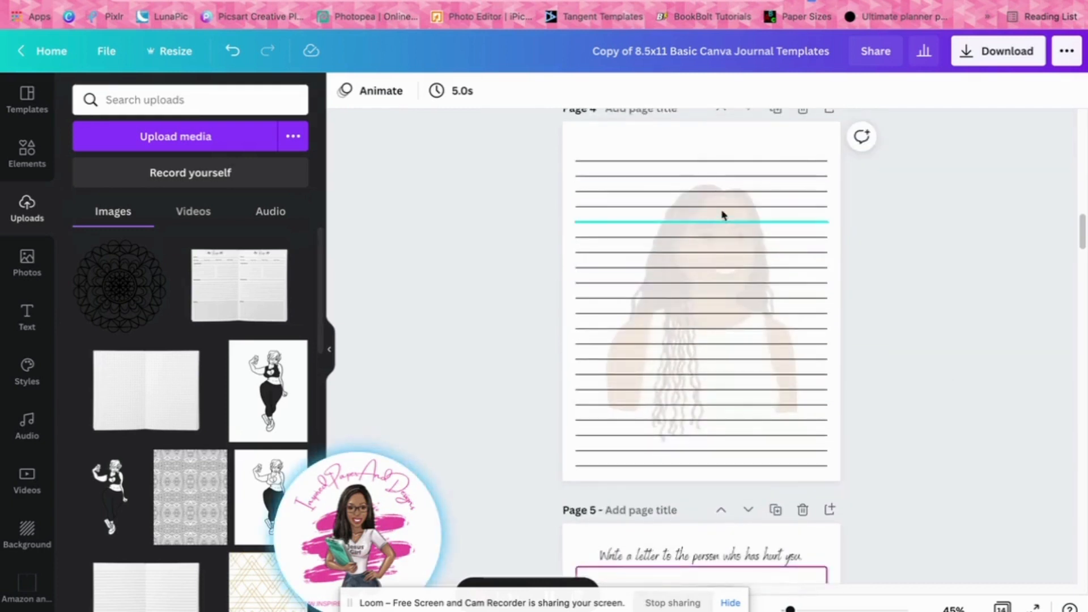
pyautogui.click(720, 192)
pyautogui.click(722, 160)
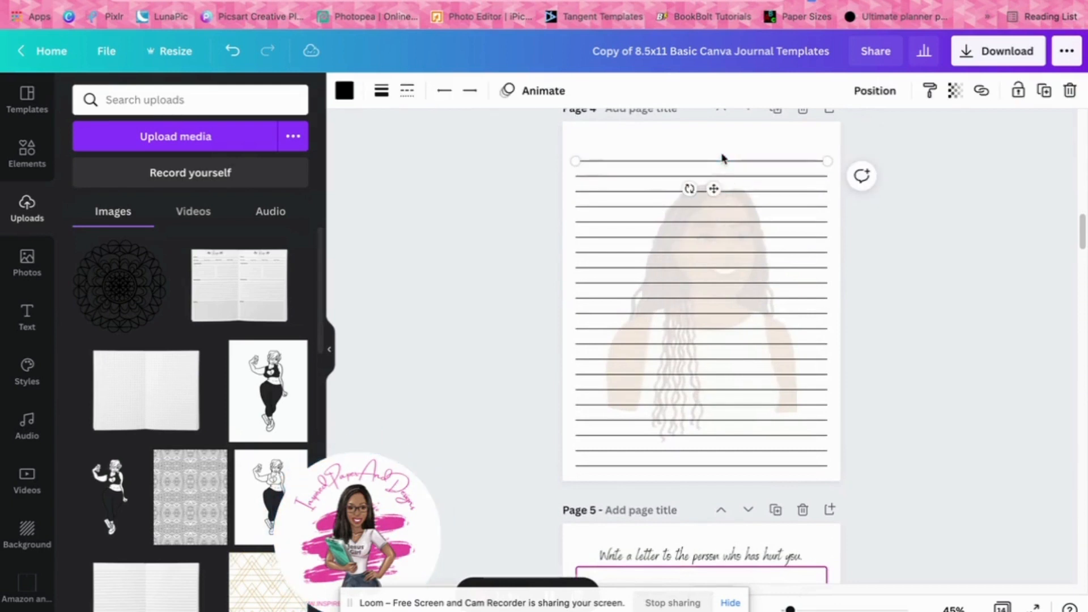
pyautogui.click(760, 192)
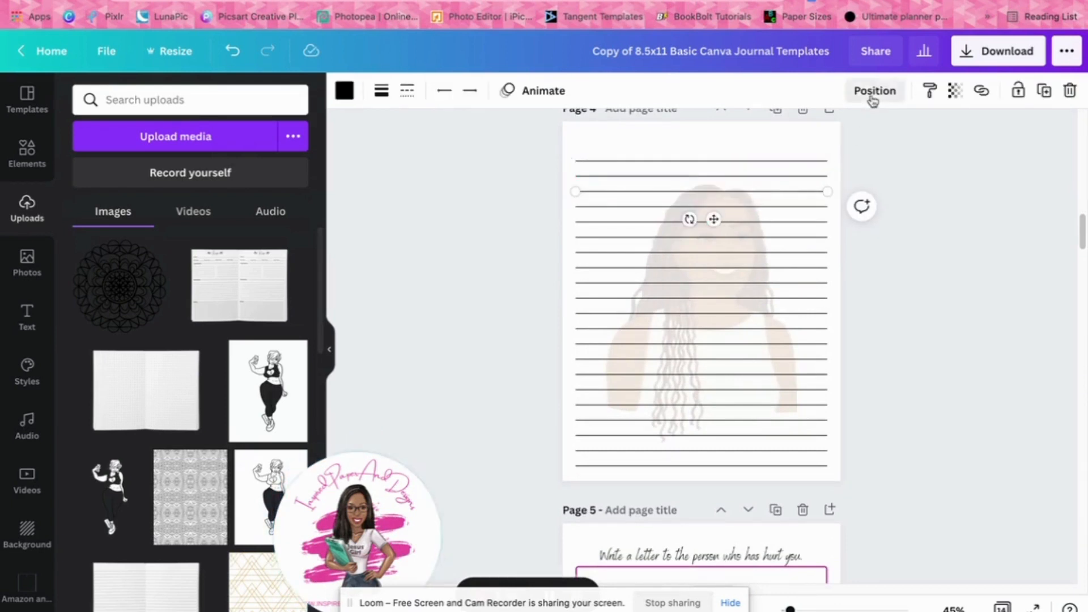
pyautogui.click(874, 90)
pyautogui.click(821, 139)
pyautogui.press('Escape')
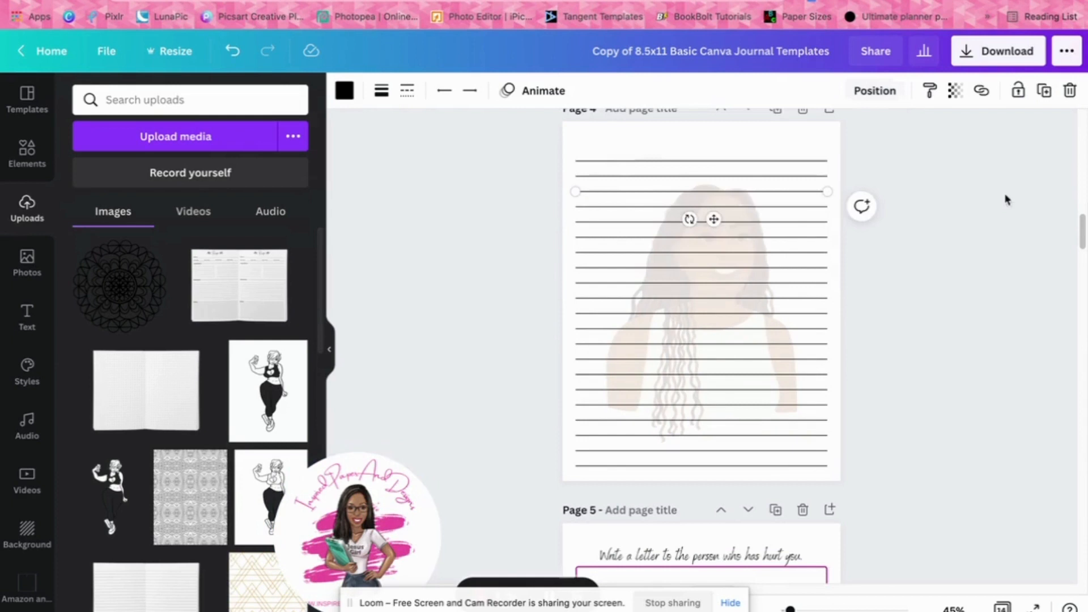
# Select the faded portrait on page 4 and inspect its layering and transparency options
pyautogui.click(717, 193)
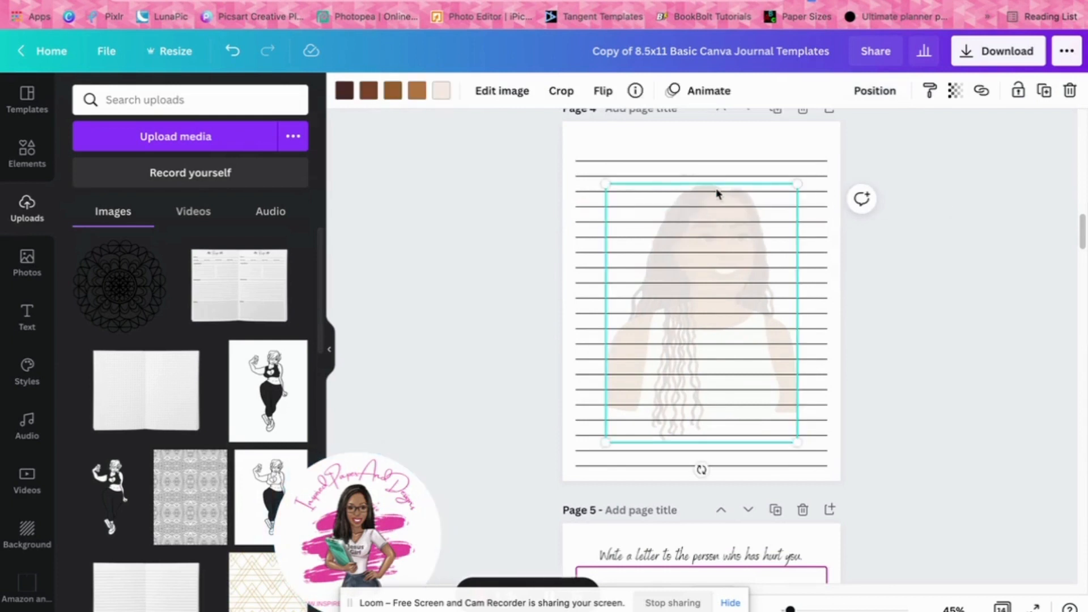
pyautogui.click(875, 91)
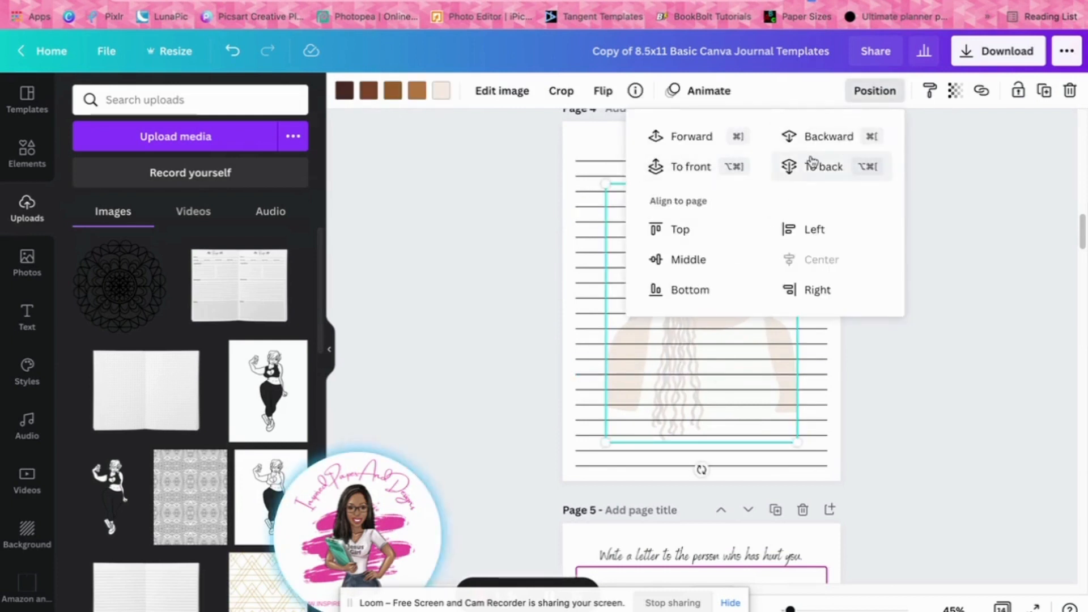
pyautogui.click(954, 91)
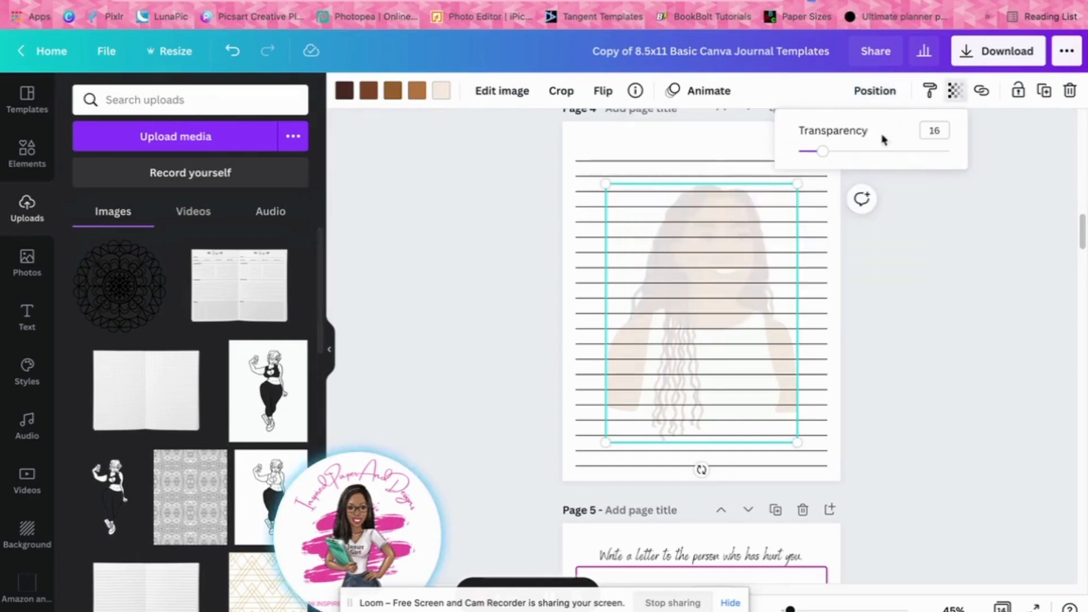
pyautogui.click(980, 277)
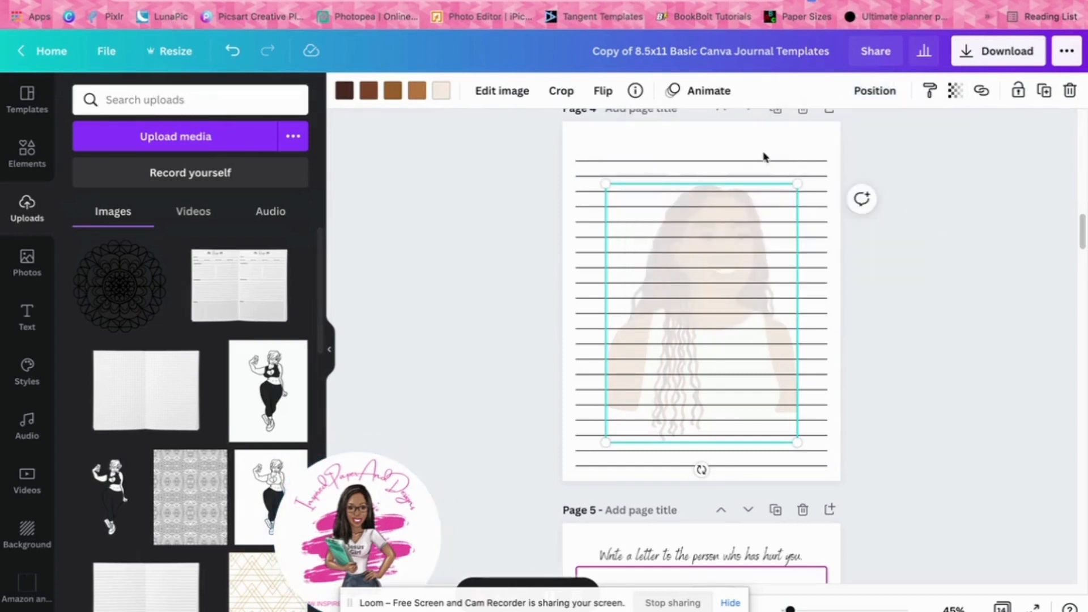
# Select the second writing line on page 4 and inspect its position options
pyautogui.click(772, 177)
pyautogui.click(770, 177)
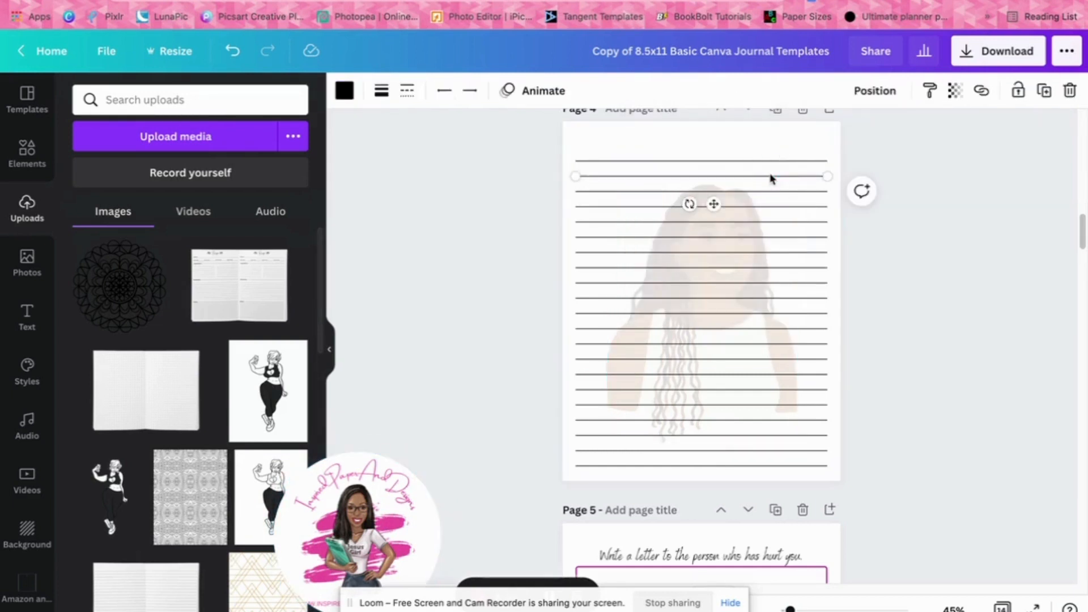
pyautogui.click(878, 91)
pyautogui.click(1000, 185)
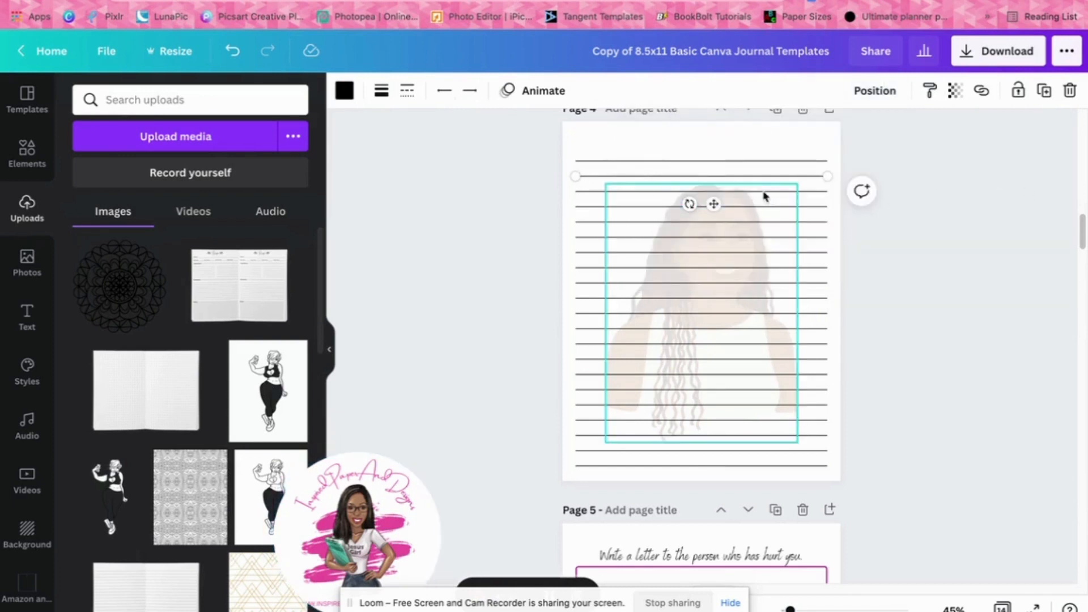
# Bring the third writing line on page 4 forward, in front of the faded portrait
pyautogui.click(818, 192)
pyautogui.click(877, 89)
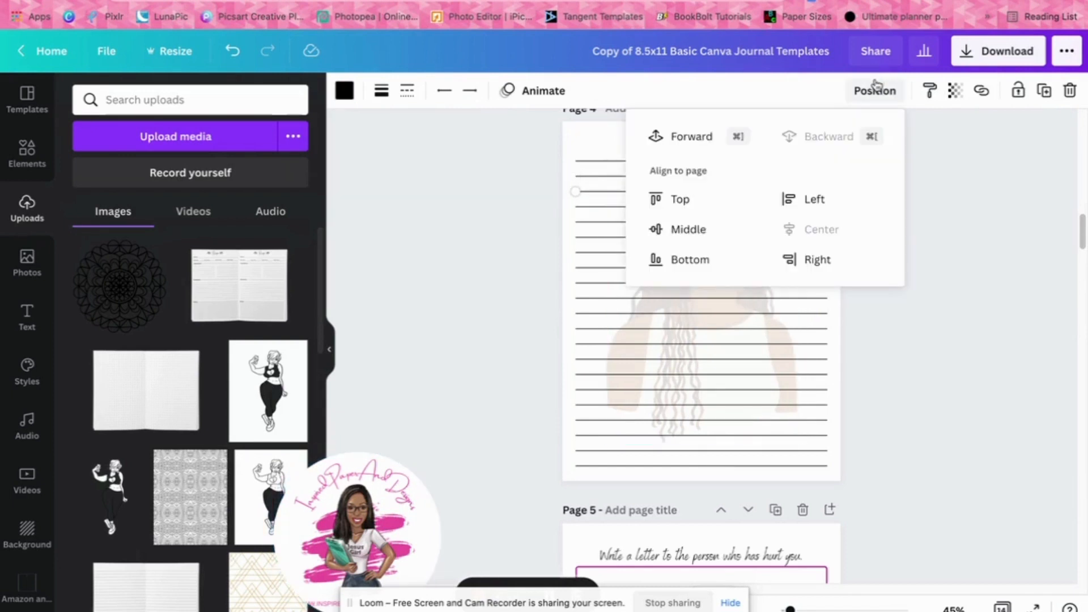
pyautogui.click(699, 137)
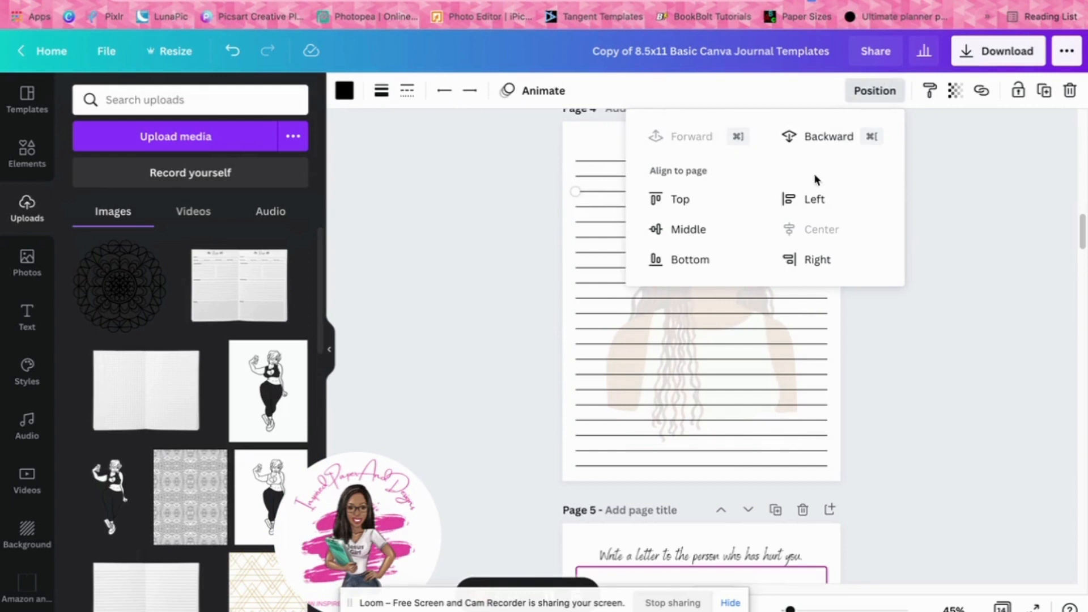
pyautogui.click(945, 194)
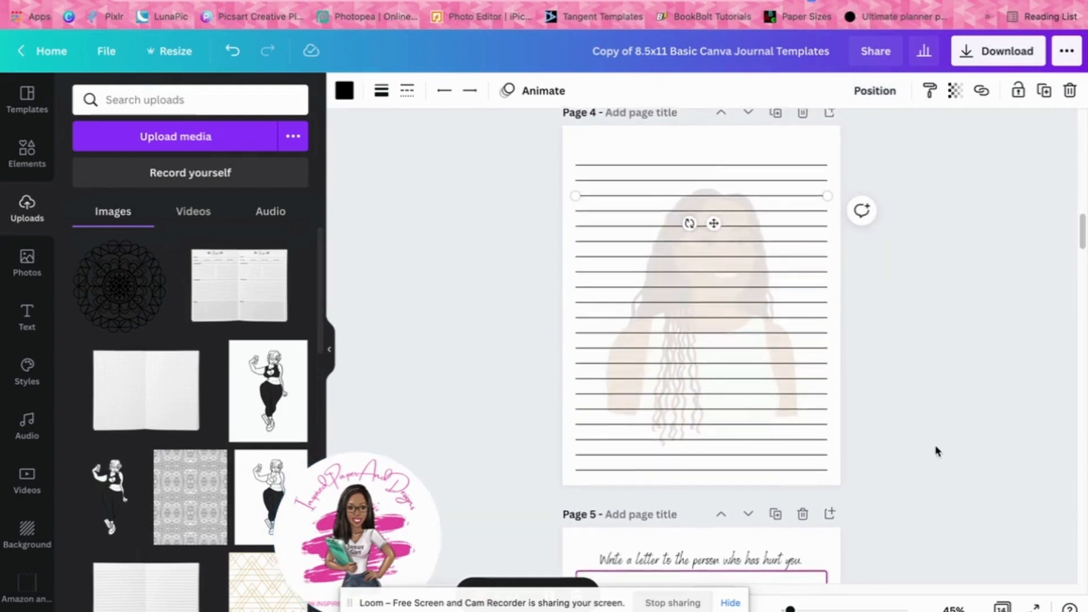
# Try deleting the magenta frame around the writing lines on page 5, and undo the deletion
pyautogui.scroll(-1, 823, 304)
pyautogui.scroll(-5, 882, 420)
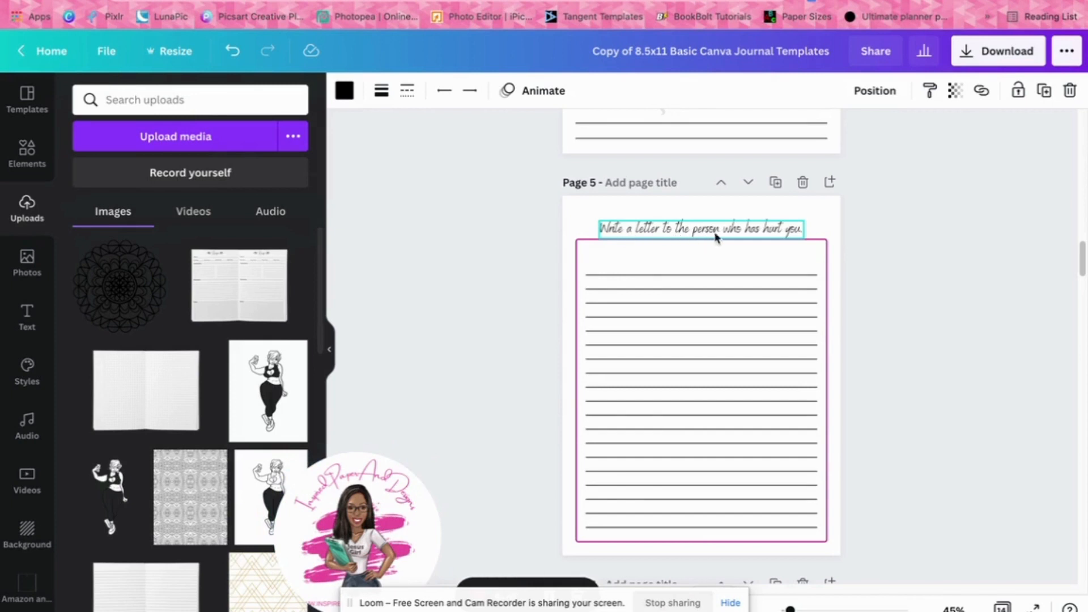
pyautogui.click(895, 301)
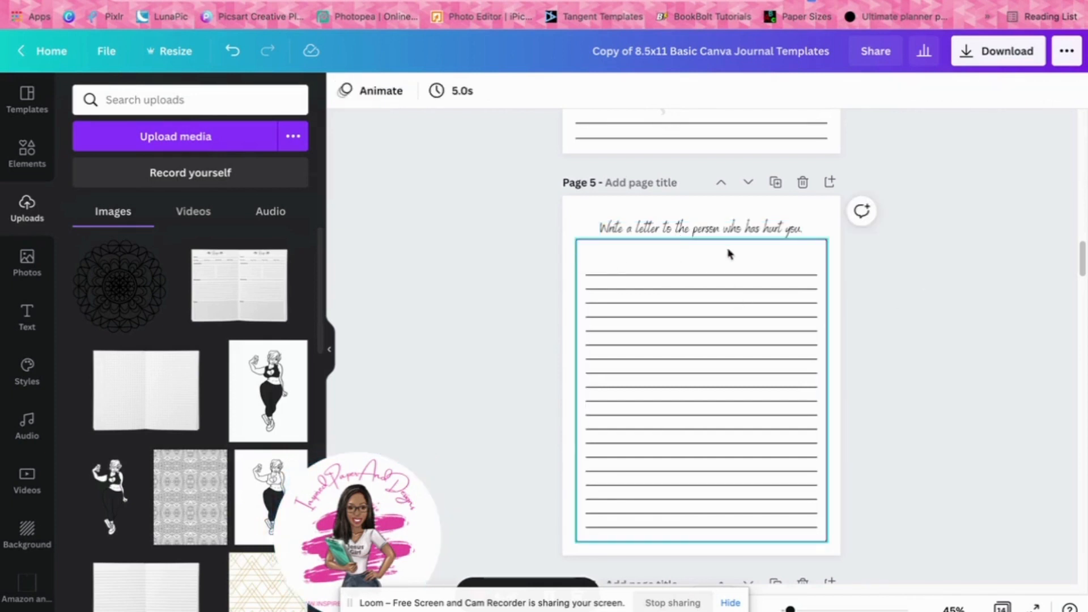
pyautogui.click(761, 257)
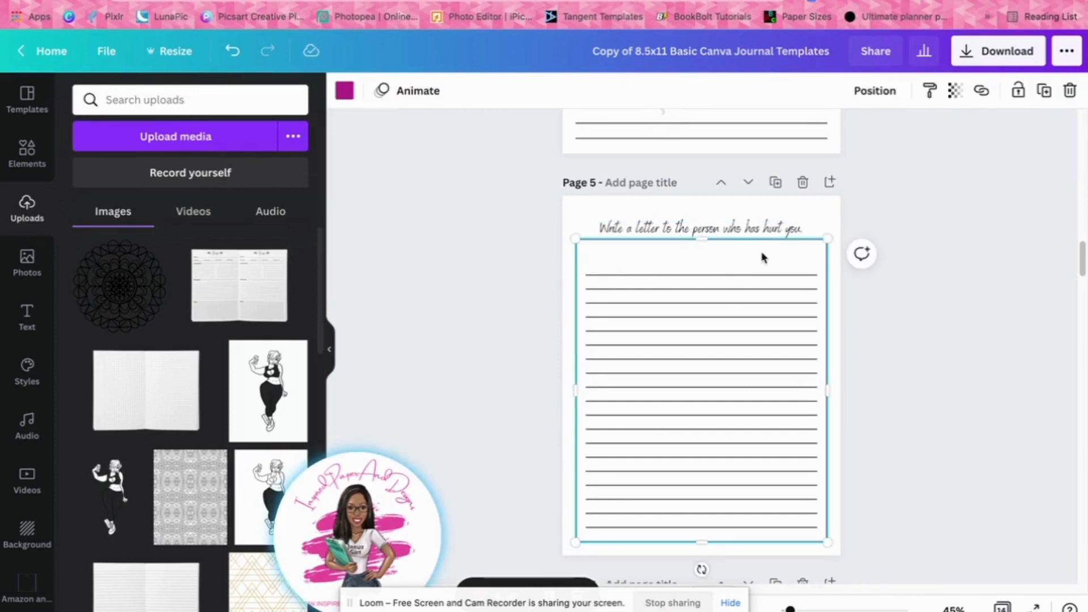
pyautogui.press('Delete')
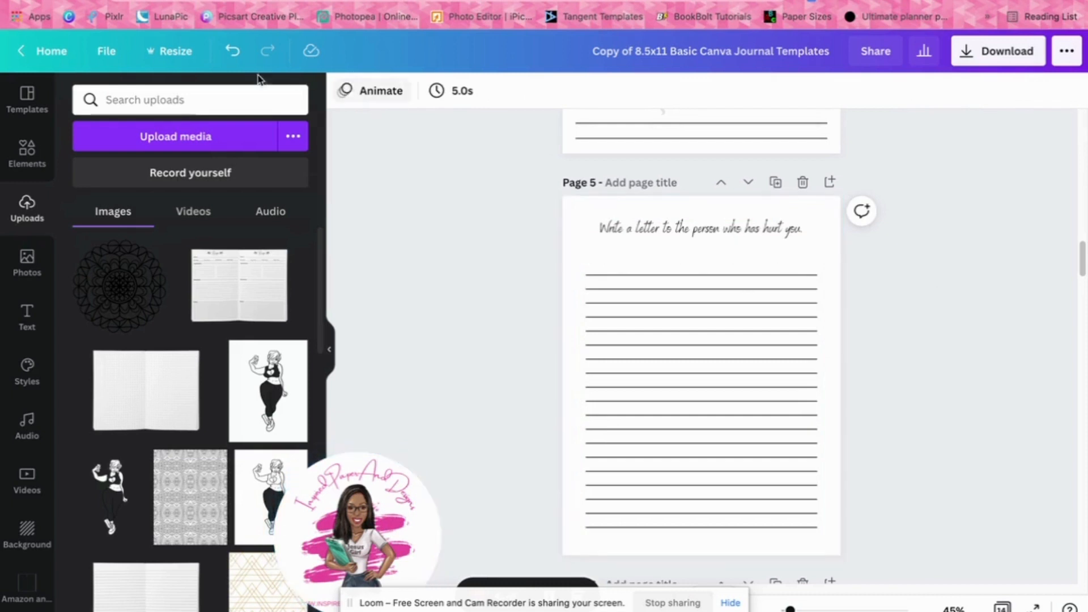
pyautogui.click(231, 55)
# Select the magenta frame on page 5 and inspect its colour option
pyautogui.scroll(-5, 949, 357)
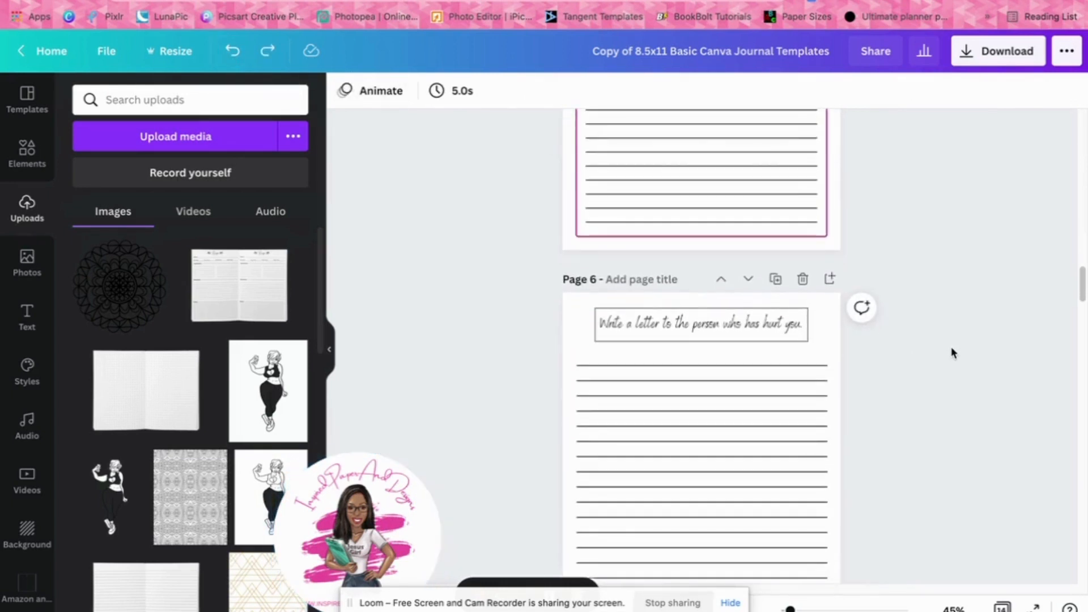
pyautogui.scroll(1, 950, 356)
pyautogui.scroll(3, 951, 353)
pyautogui.click(634, 138)
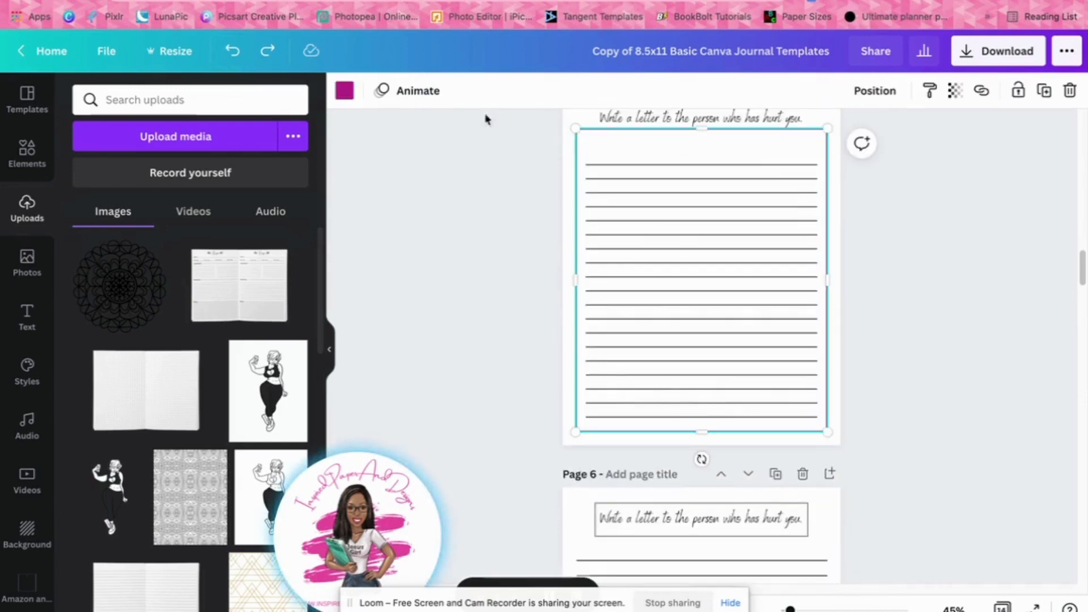
pyautogui.click(353, 96)
pyautogui.click(828, 265)
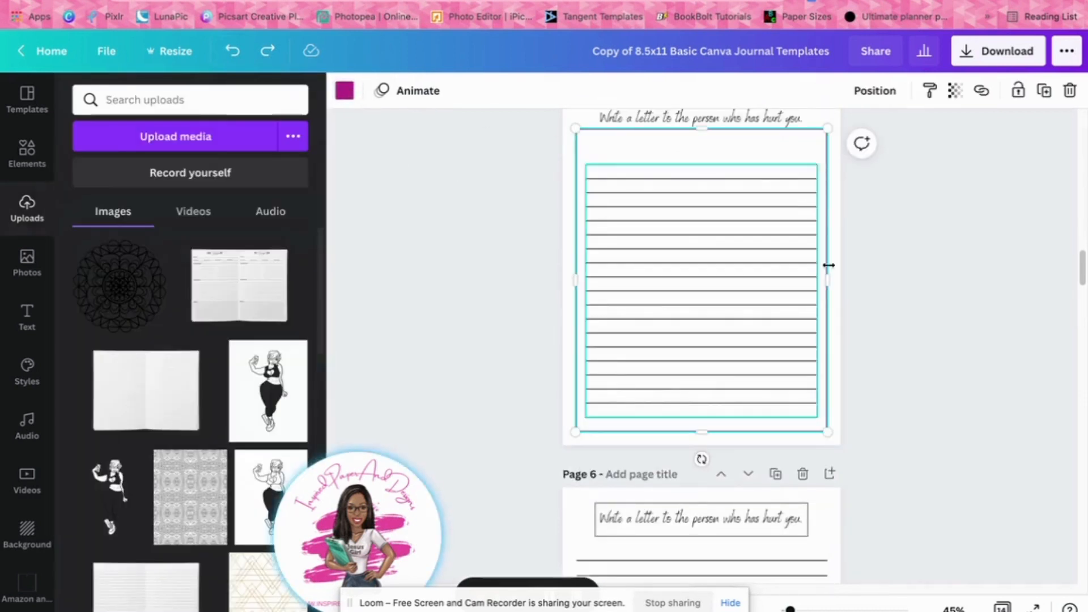
pyautogui.scroll(2, 972, 362)
pyautogui.scroll(-4, 973, 361)
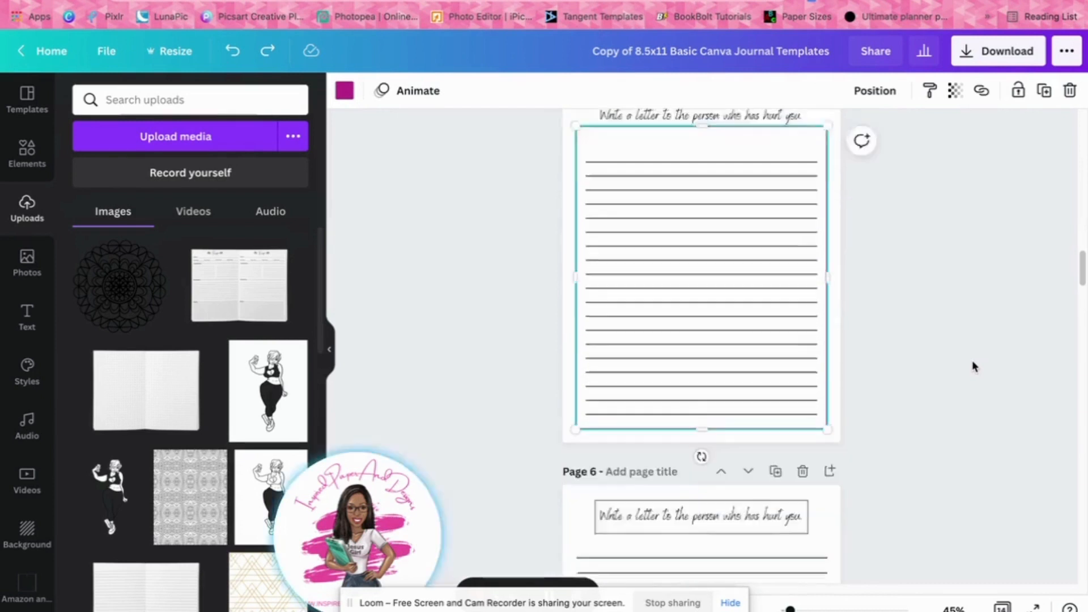
# Delete the prompt text inside the box on page 6 and duplicate the page
pyautogui.scroll(-5, 971, 359)
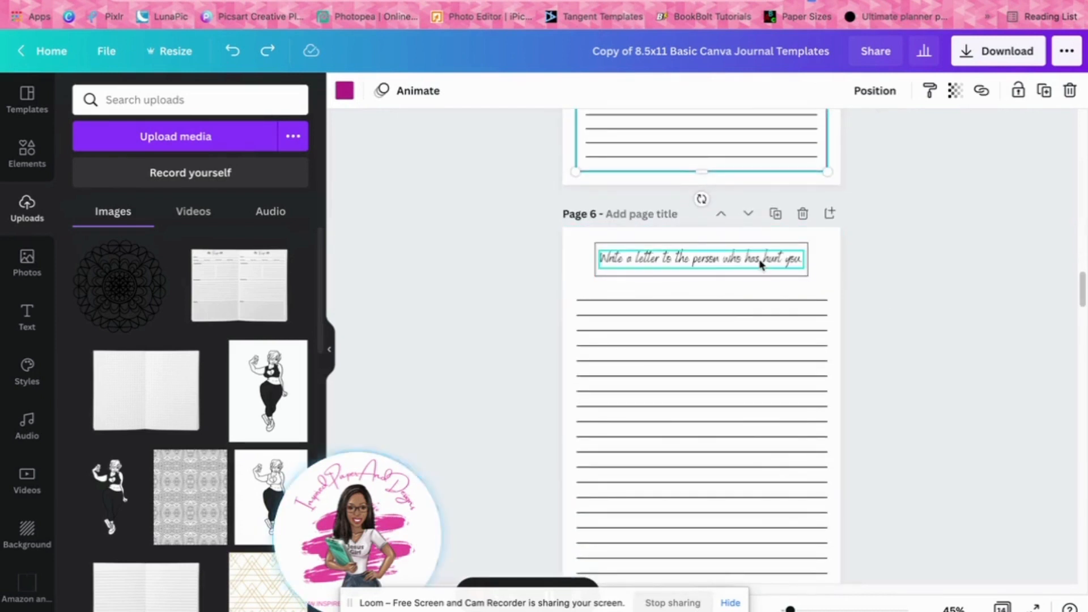
pyautogui.scroll(-1, 920, 268)
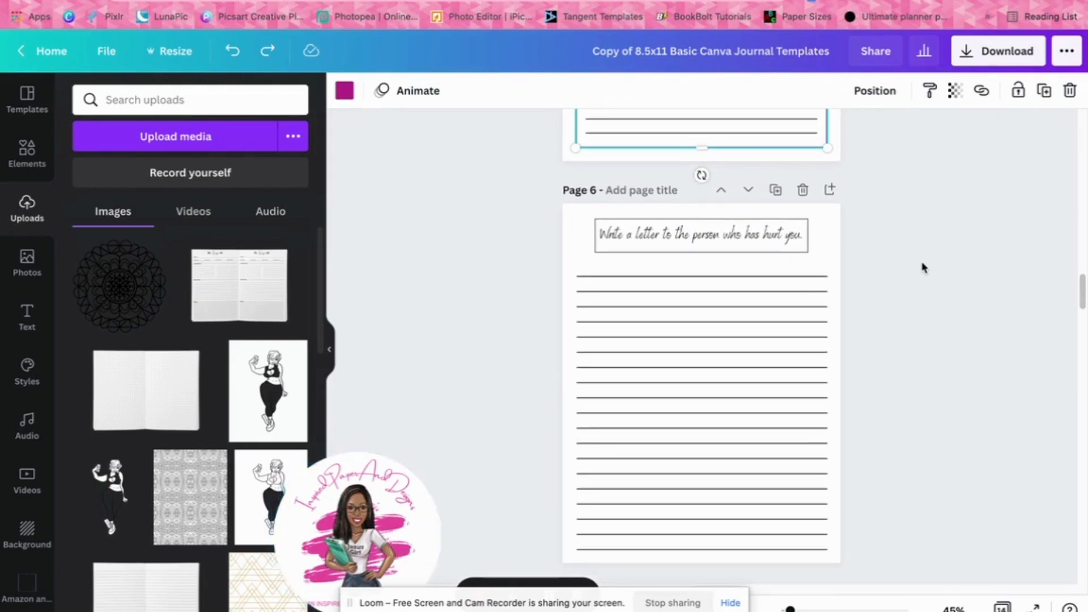
pyautogui.click(731, 243)
pyautogui.press('Delete')
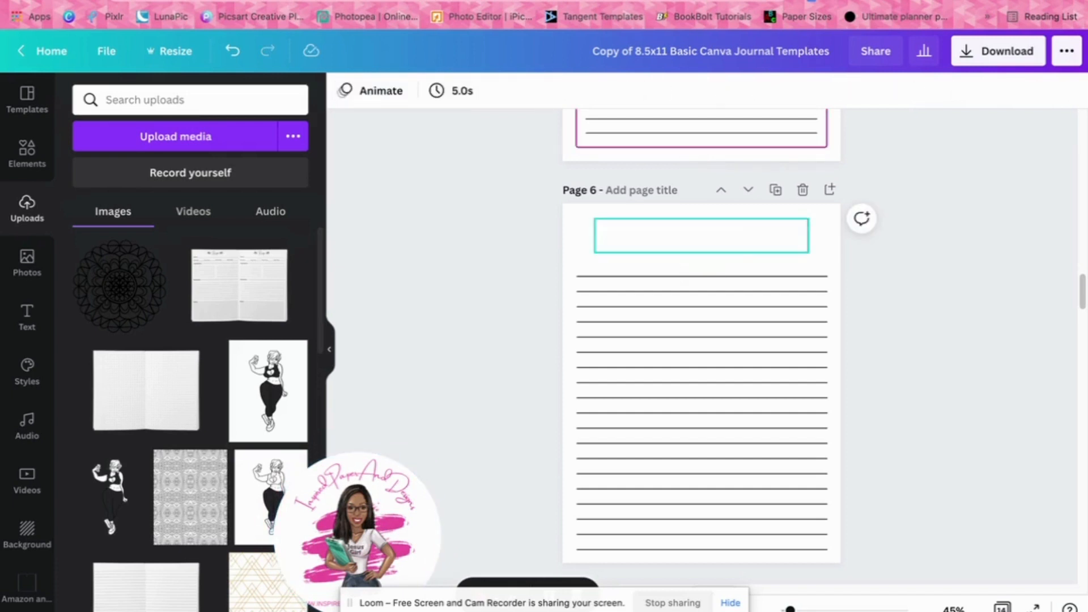
pyautogui.click(779, 191)
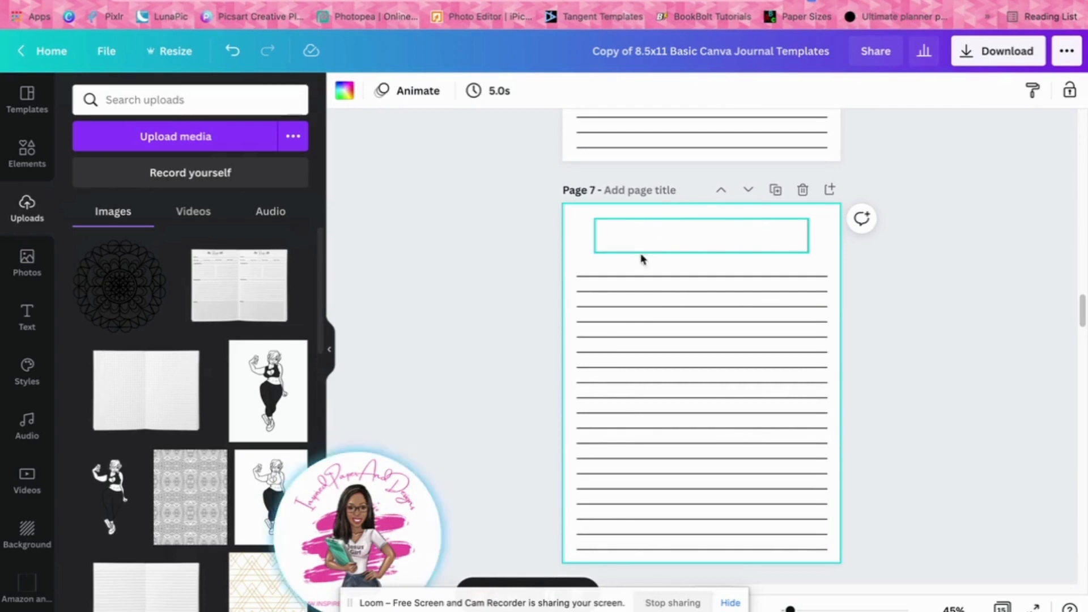
pyautogui.scroll(-4, 692, 241)
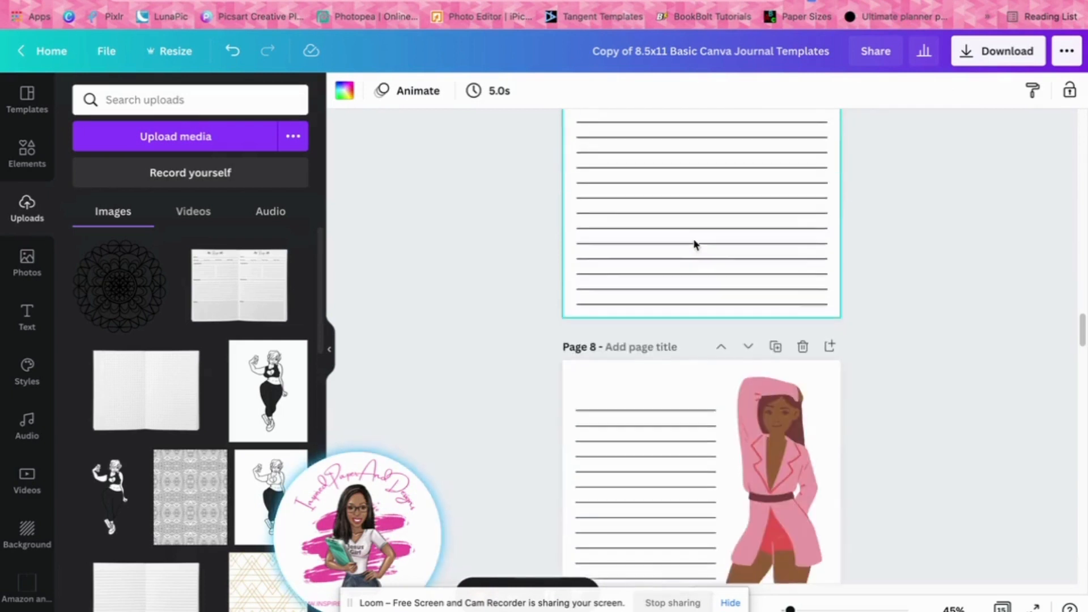
# Undo the page 6 duplication and the deletion of its boxed prompt text
pyautogui.scroll(4, 714, 272)
pyautogui.scroll(5, 715, 272)
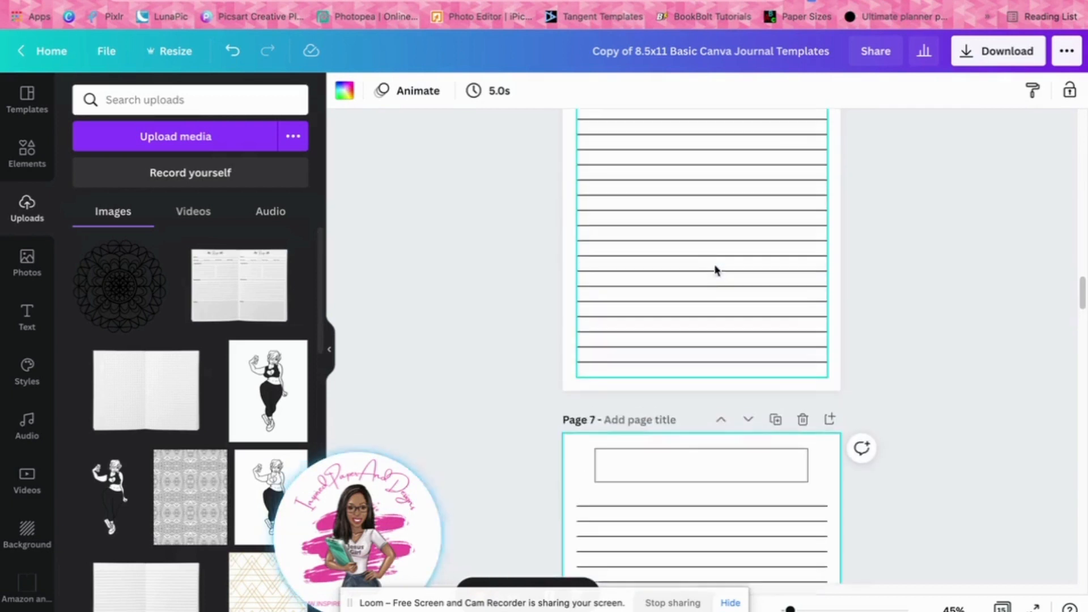
pyautogui.scroll(1, 715, 256)
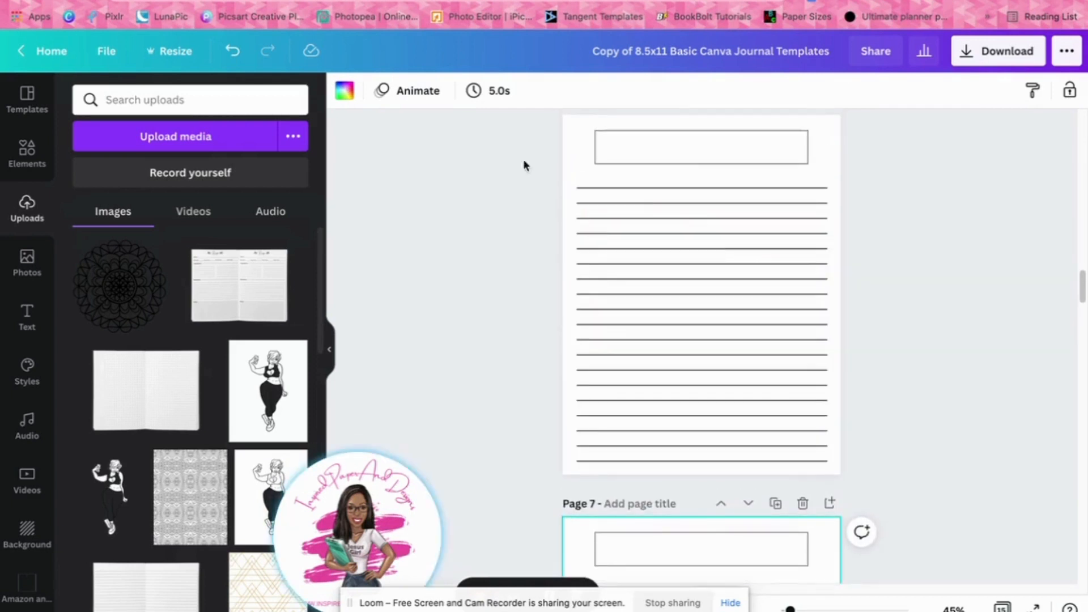
pyautogui.click(233, 59)
pyautogui.click(233, 59)
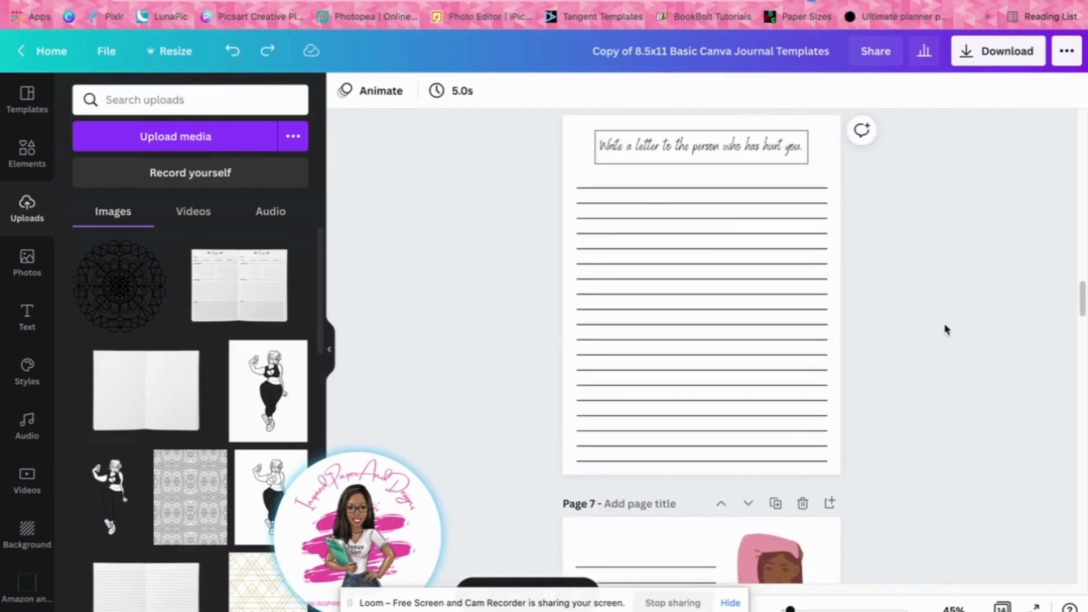
# Examine the layouts of page 7 with the full-length illustration and page 8 with the two letter prompts
pyautogui.scroll(-1, 946, 328)
pyautogui.scroll(-10, 945, 329)
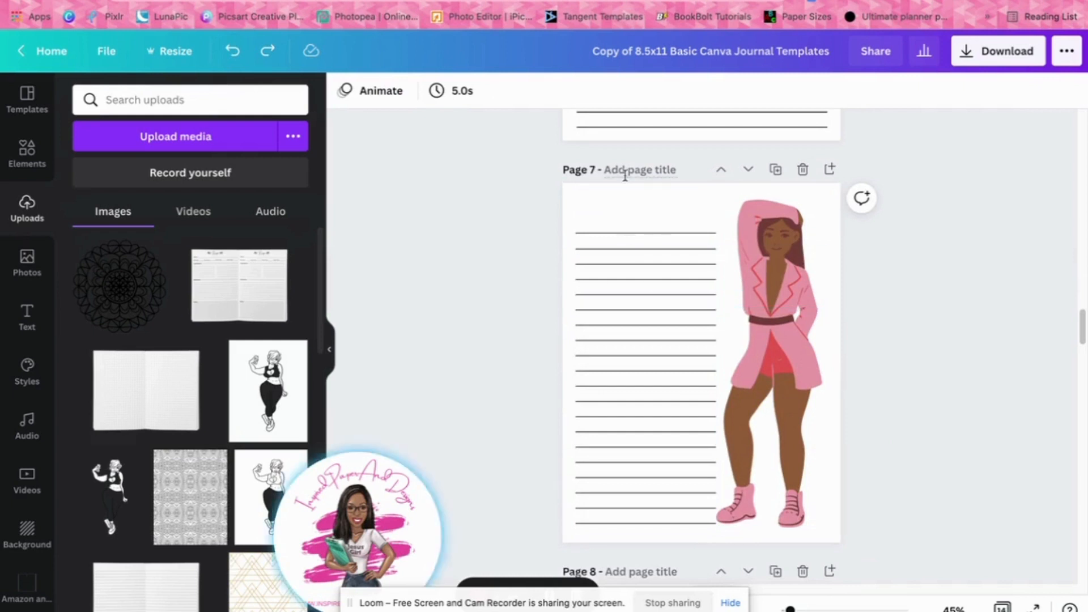
pyautogui.scroll(-5, 929, 420)
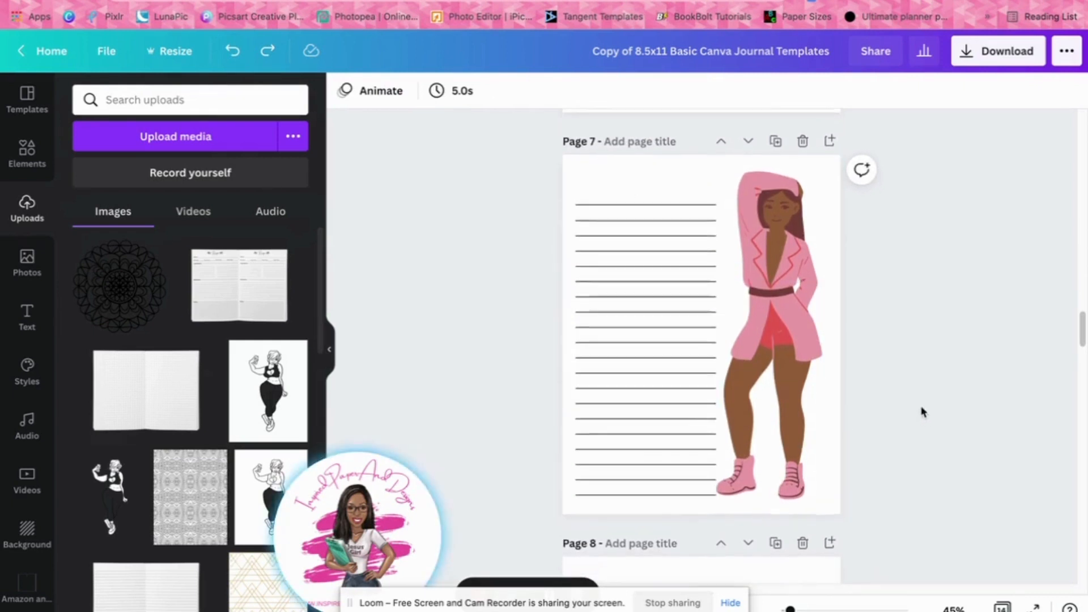
pyautogui.scroll(-2, 921, 412)
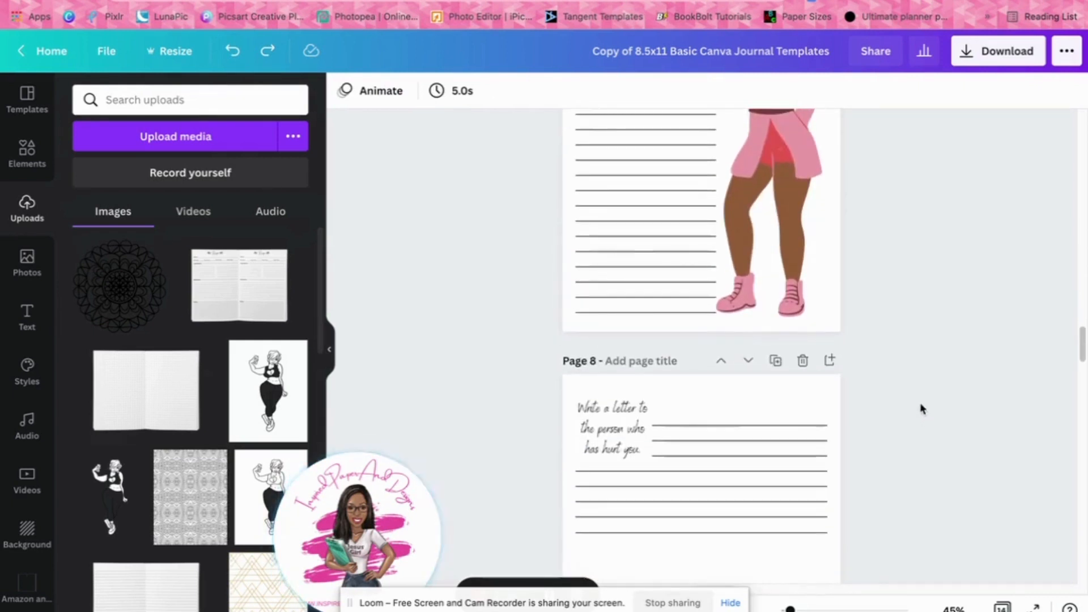
pyautogui.scroll(-2, 921, 406)
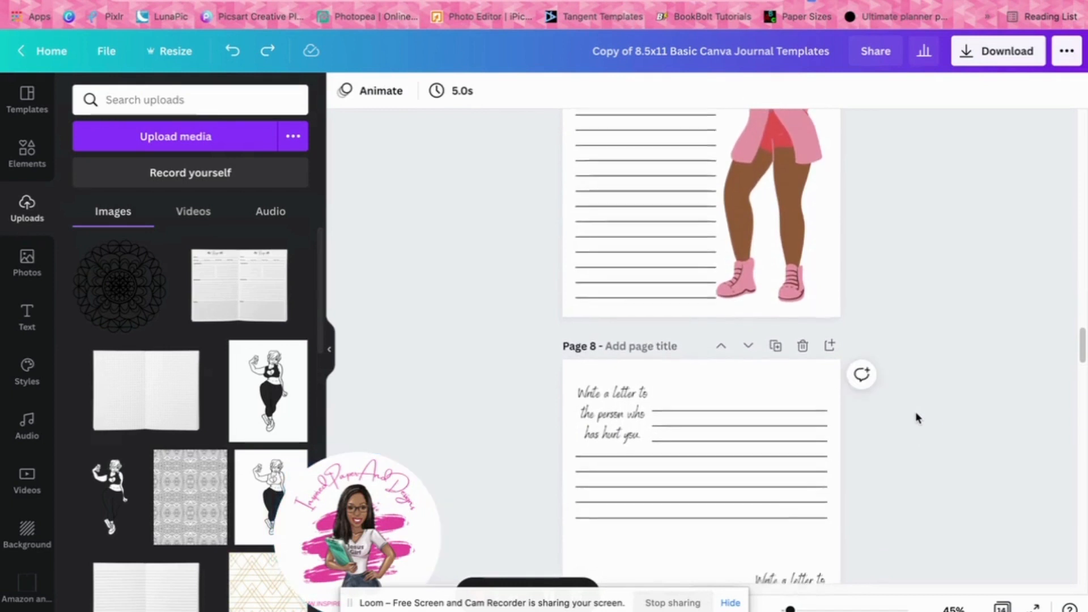
pyautogui.scroll(-4, 916, 417)
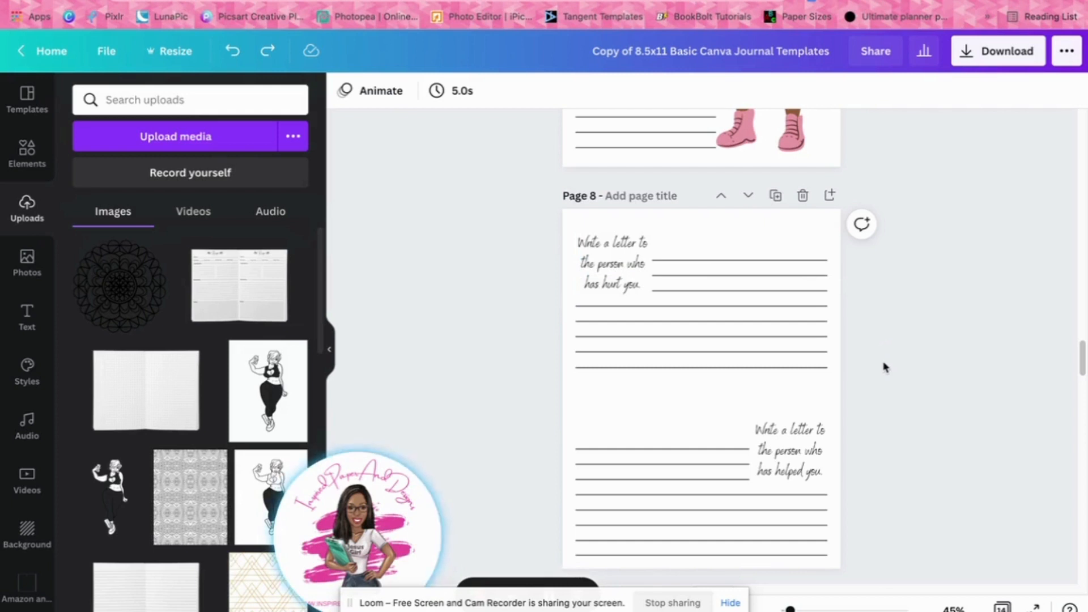
pyautogui.scroll(-1, 890, 407)
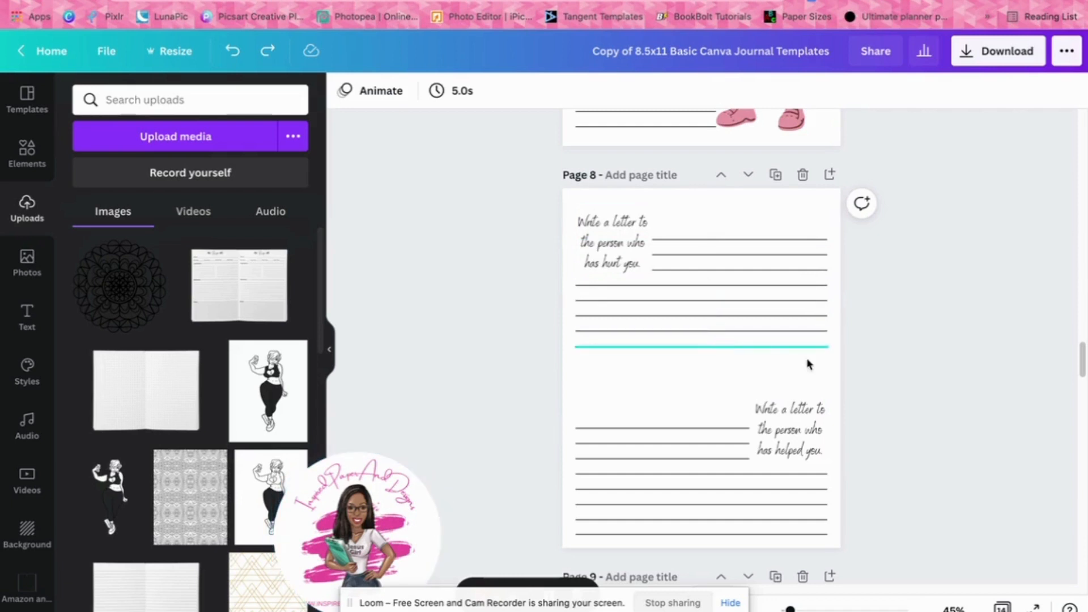
pyautogui.scroll(-2, 937, 451)
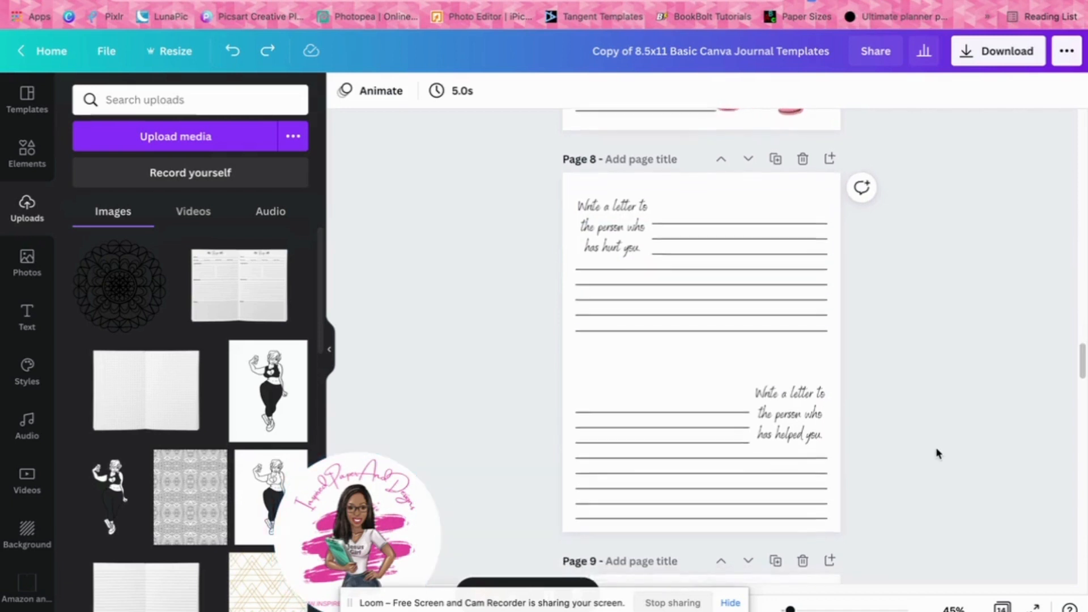
# Select the "Write a letter to the person who has helped you." prompt on page 8 and inspect its font setting
pyautogui.scroll(-5, 936, 449)
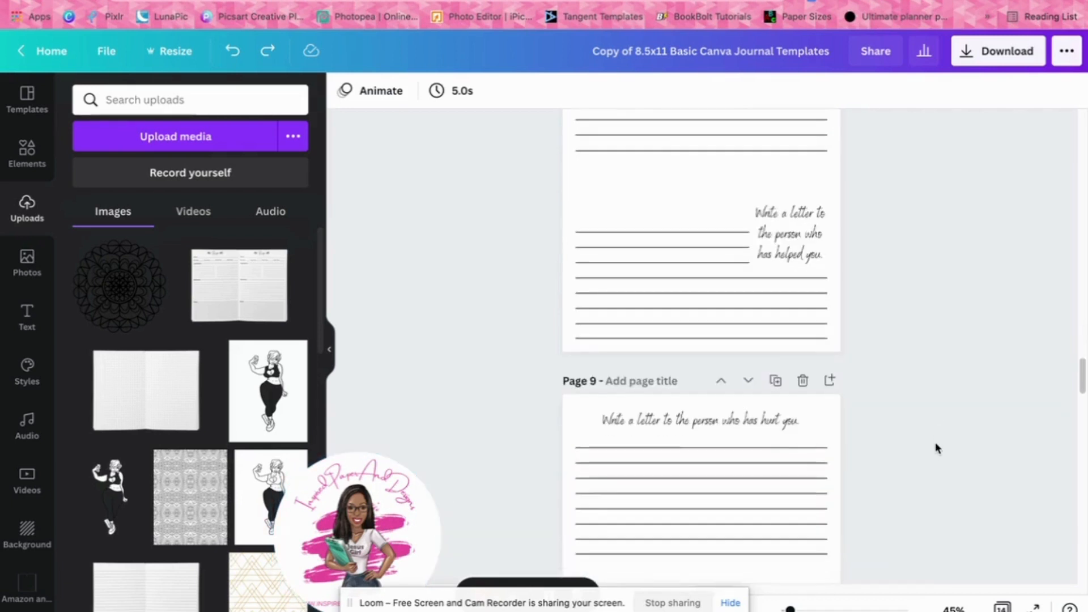
pyautogui.click(785, 223)
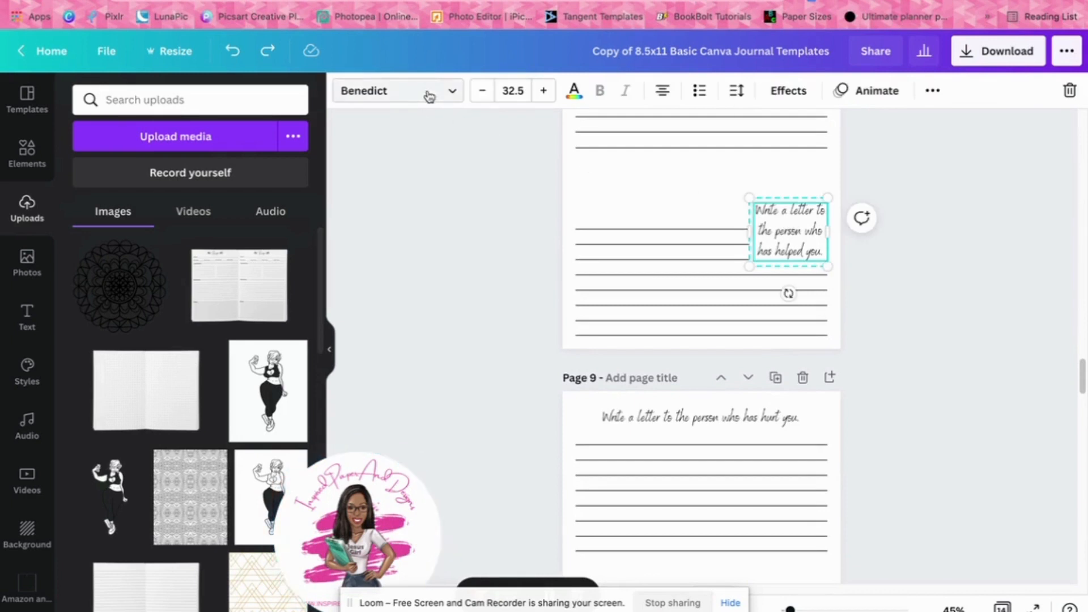
pyautogui.scroll(-5, 816, 277)
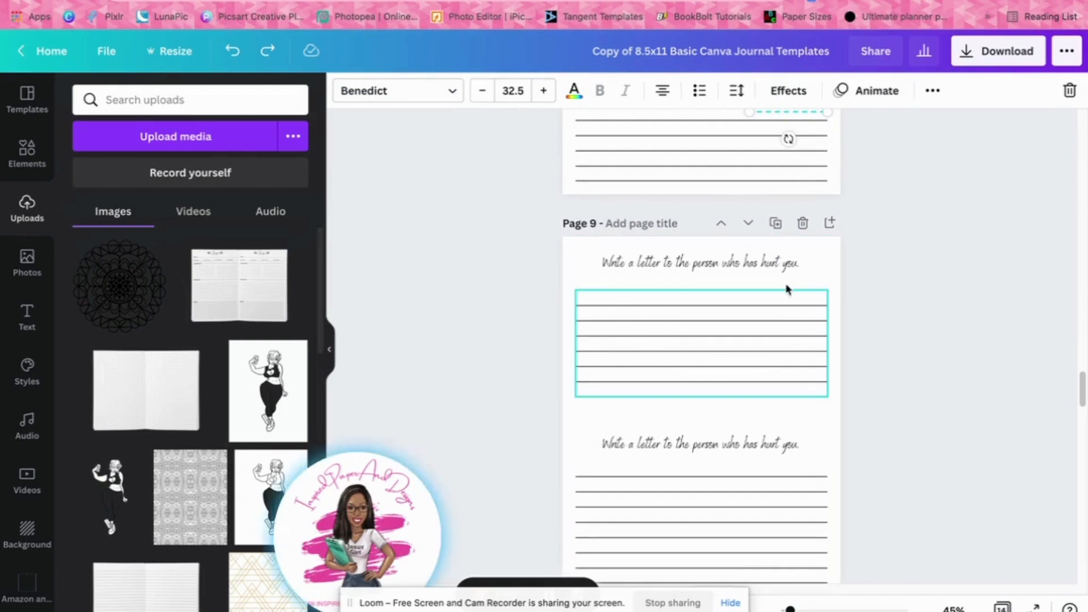
# Examine the letter prompt layouts on pages 8 to 10
pyautogui.scroll(-7, 923, 299)
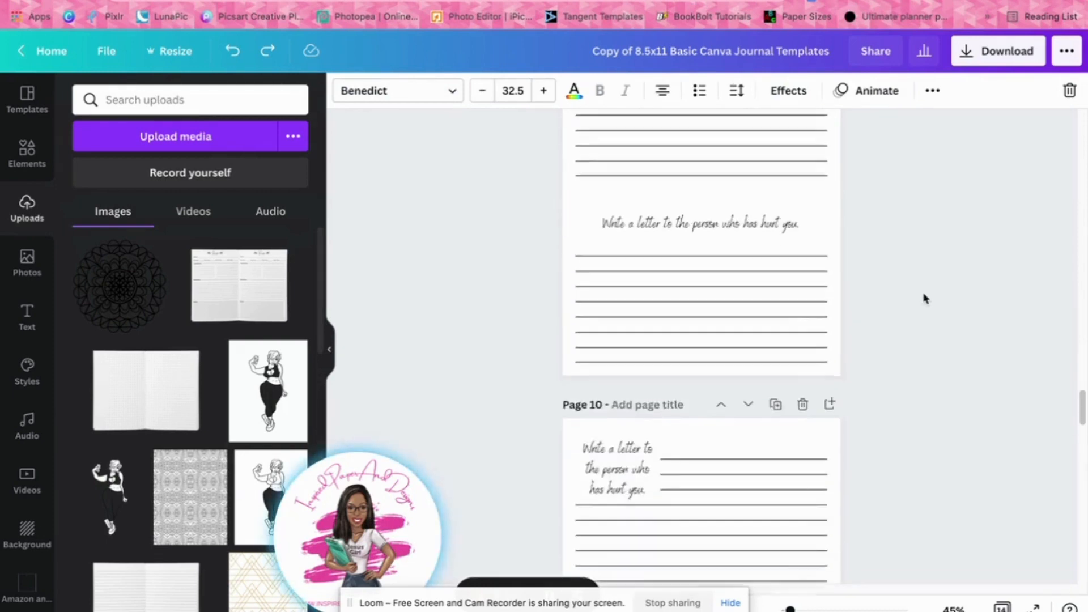
pyautogui.scroll(14, 923, 298)
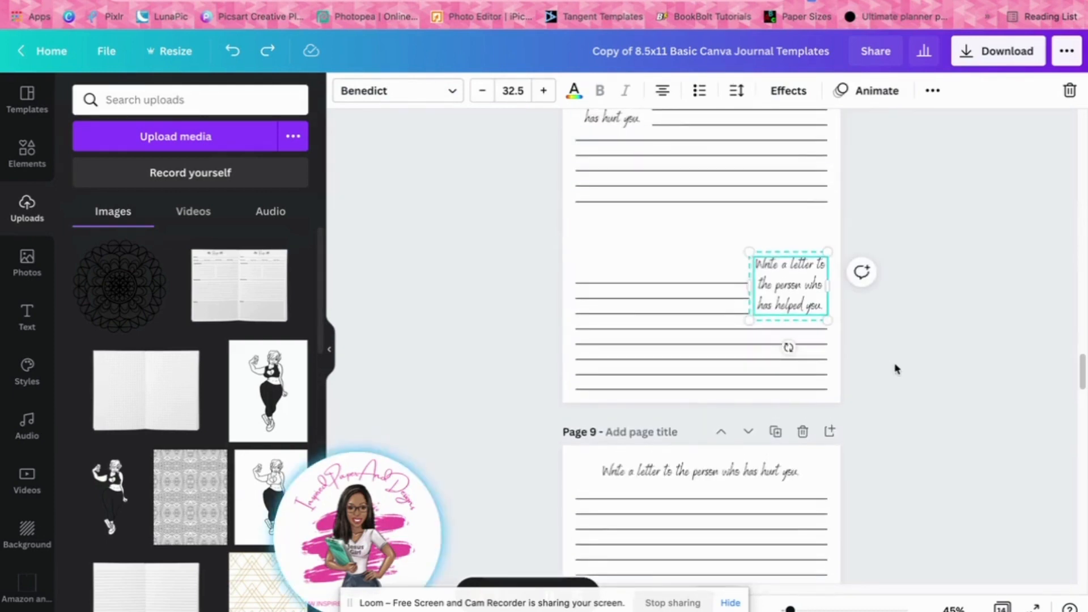
pyautogui.scroll(6, 895, 369)
pyautogui.scroll(-18, 930, 401)
pyautogui.scroll(-10, 930, 401)
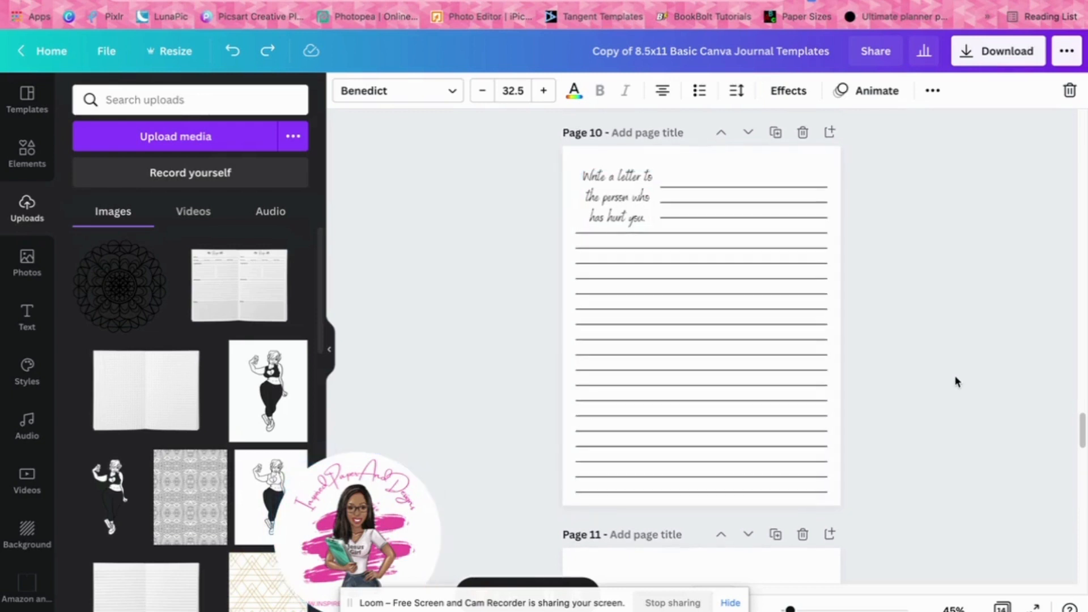
# Try shifting the white divider strip on page 11 sideways over the lines, and undo the move
pyautogui.scroll(-6, 956, 377)
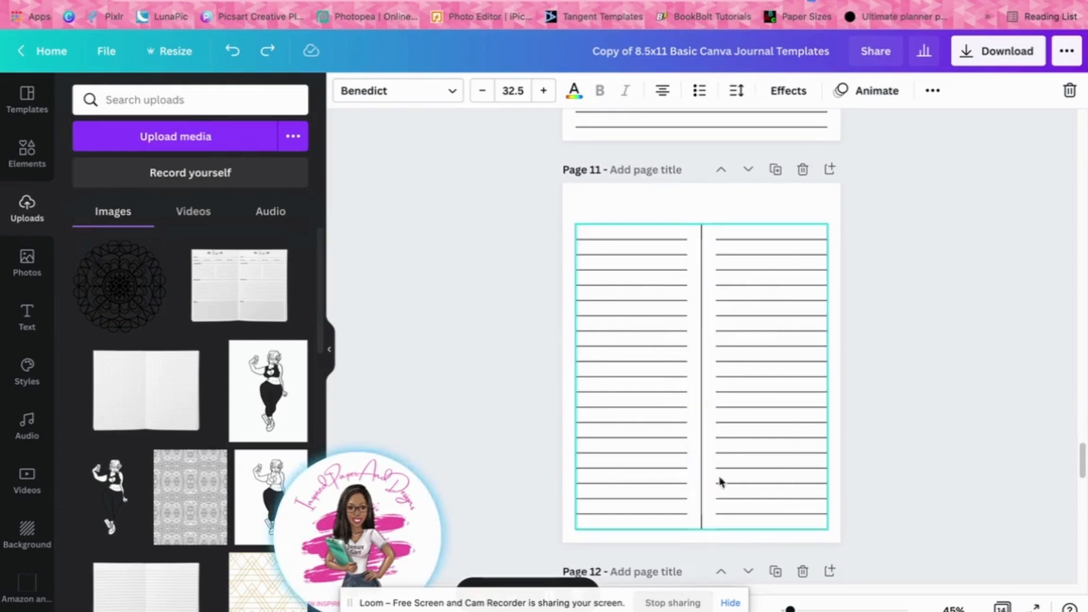
pyautogui.click(710, 494)
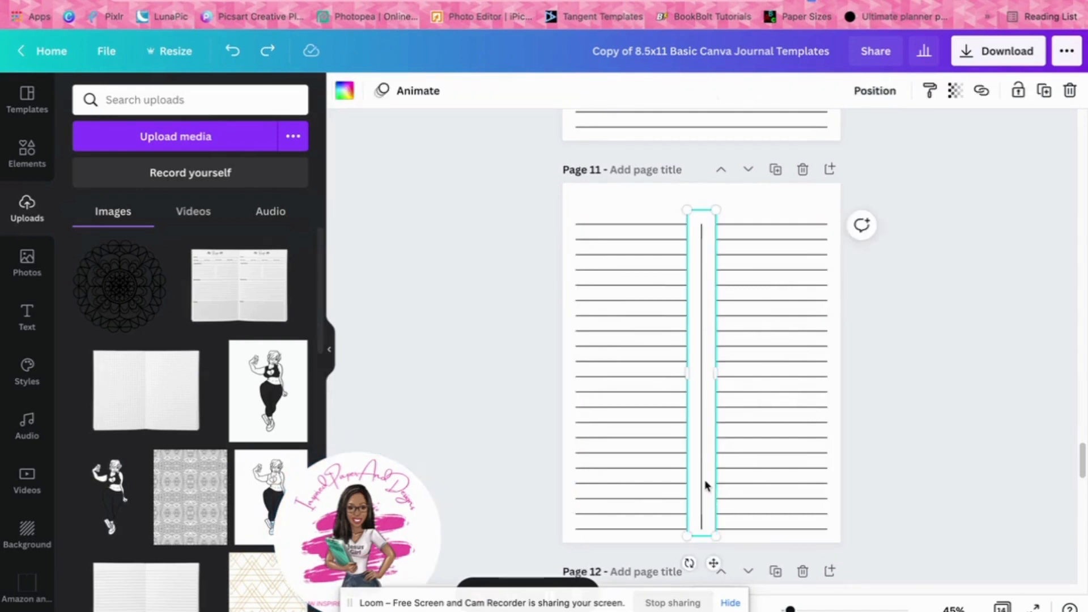
pyautogui.moveTo(706, 485); pyautogui.dragTo(721, 480)
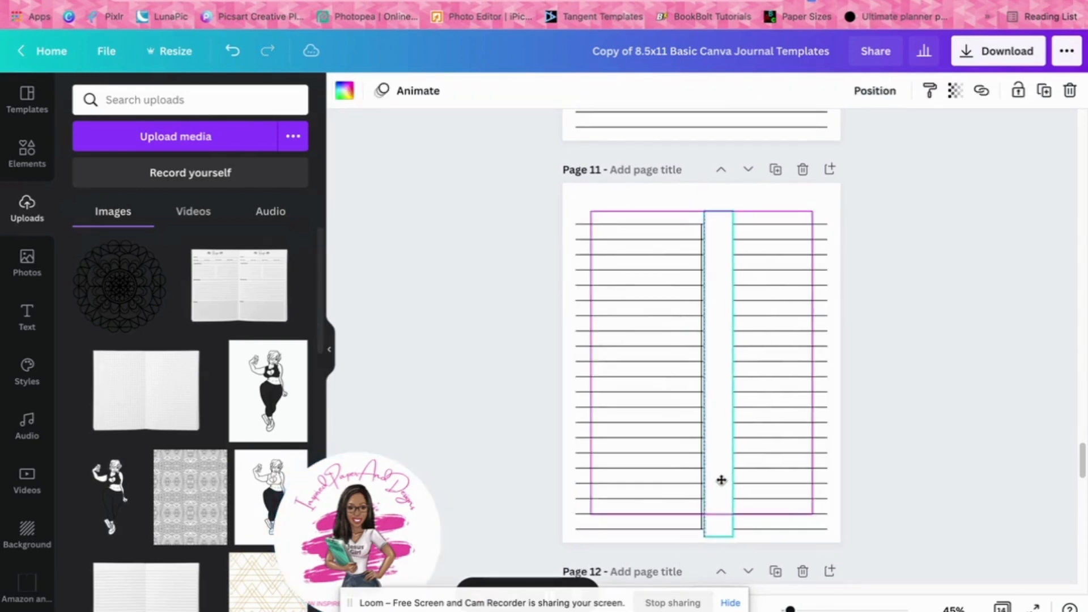
pyautogui.click(233, 51)
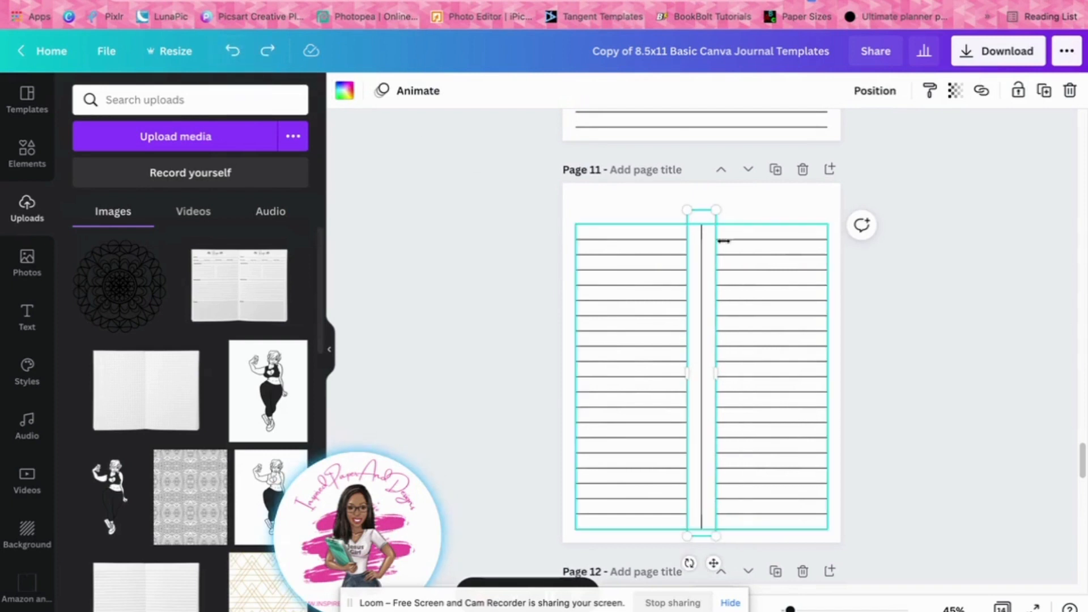
pyautogui.click(959, 267)
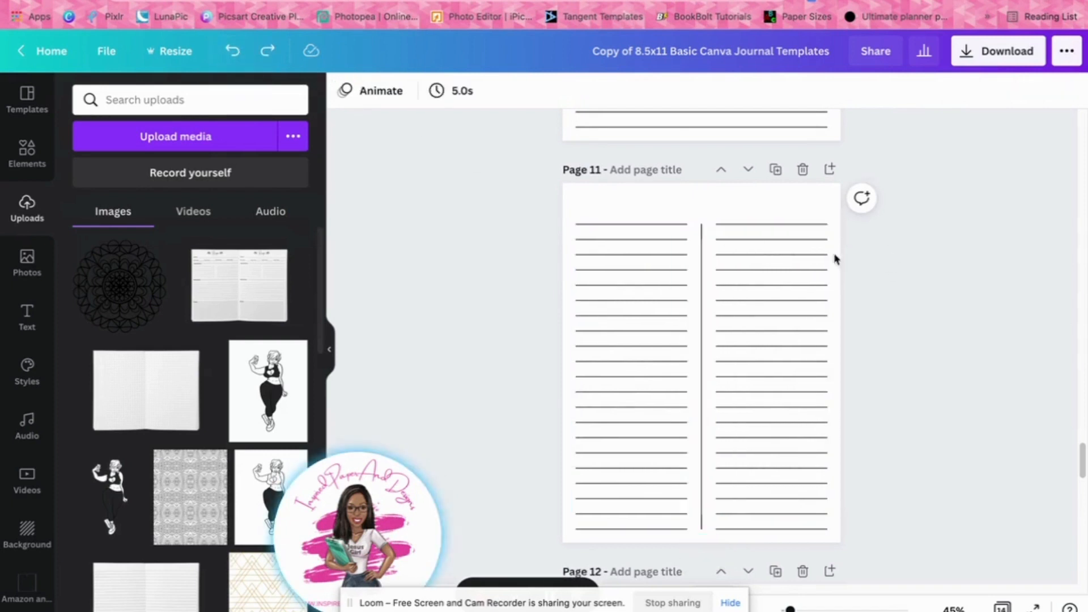
# Select a writing line on page 11 and inspect its line style options, including the dotted style used on page 12
pyautogui.click(648, 283)
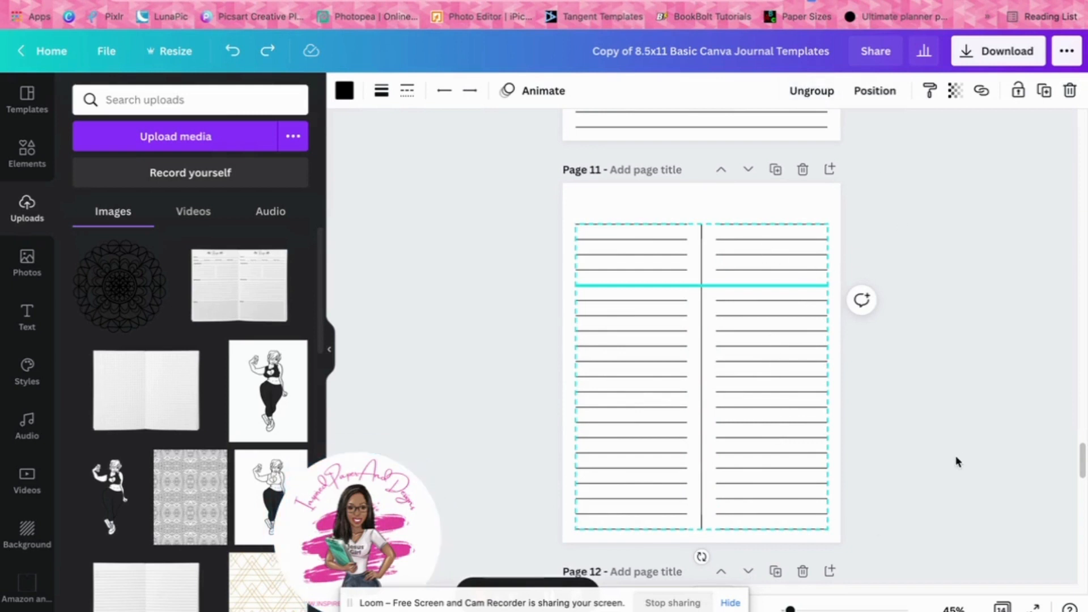
pyautogui.scroll(-2, 957, 450)
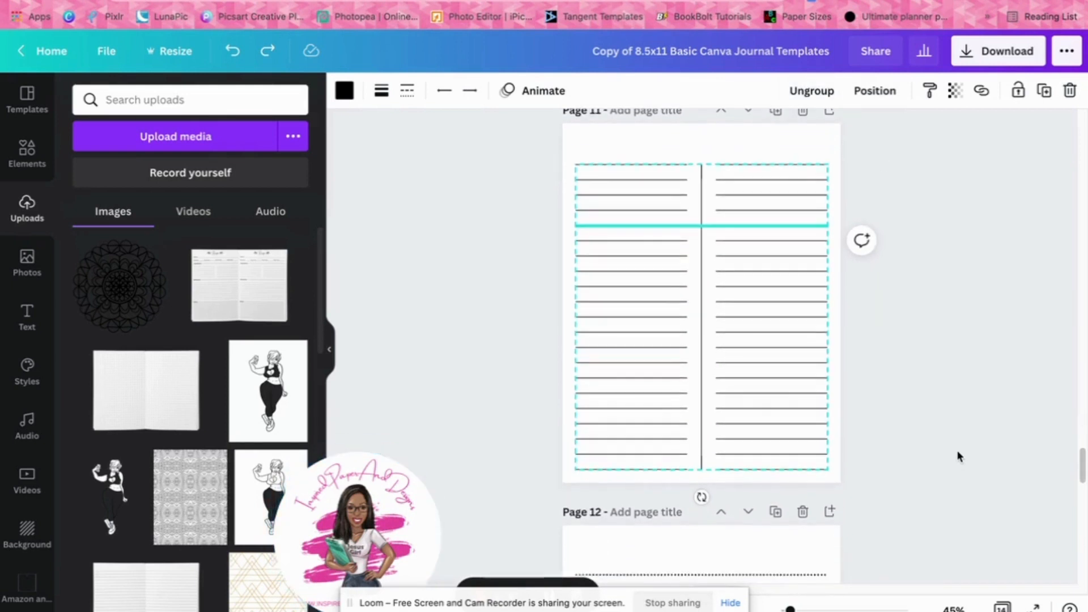
pyautogui.scroll(-1, 957, 453)
pyautogui.scroll(-1, 953, 454)
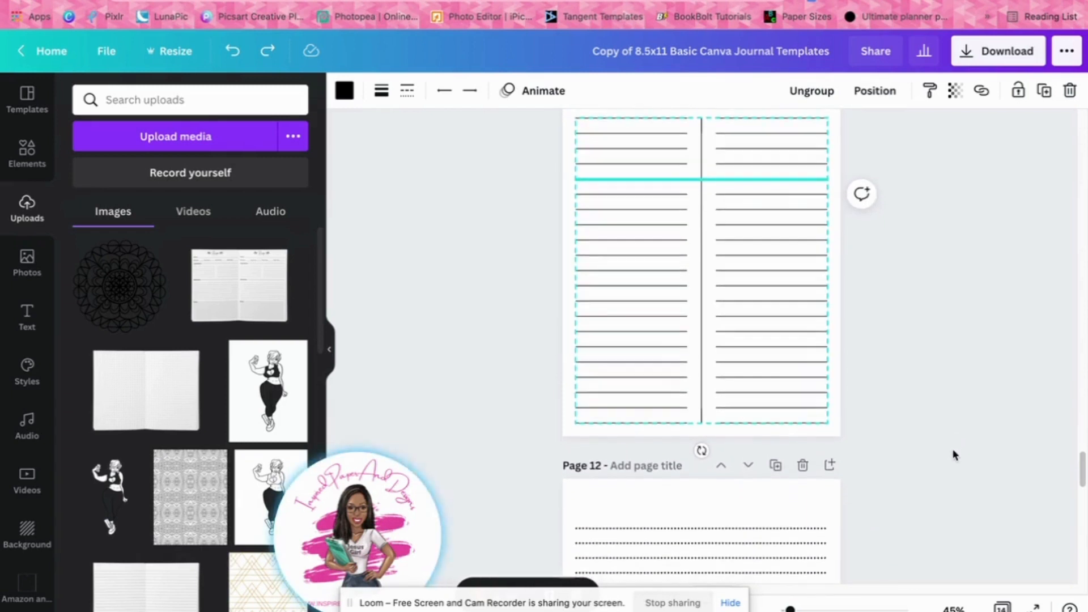
pyautogui.scroll(-9, 952, 451)
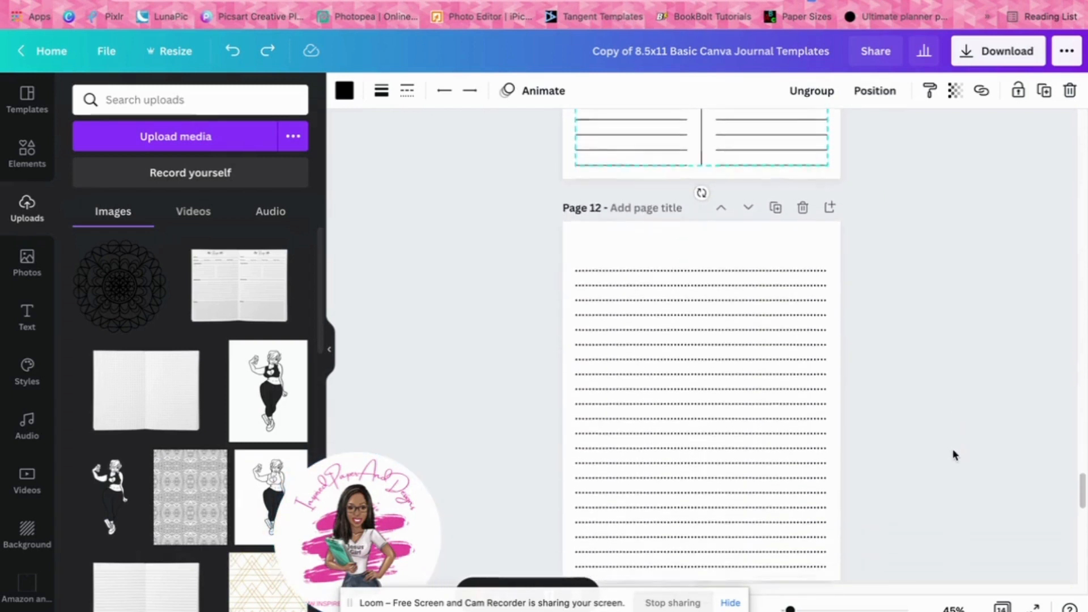
pyautogui.scroll(-1, 954, 455)
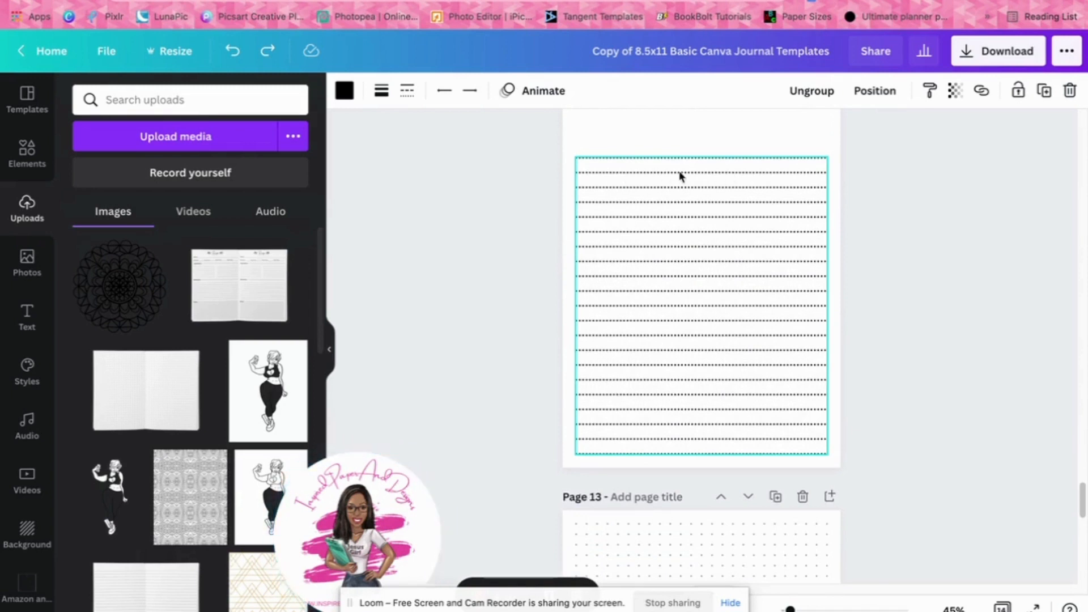
pyautogui.click(406, 91)
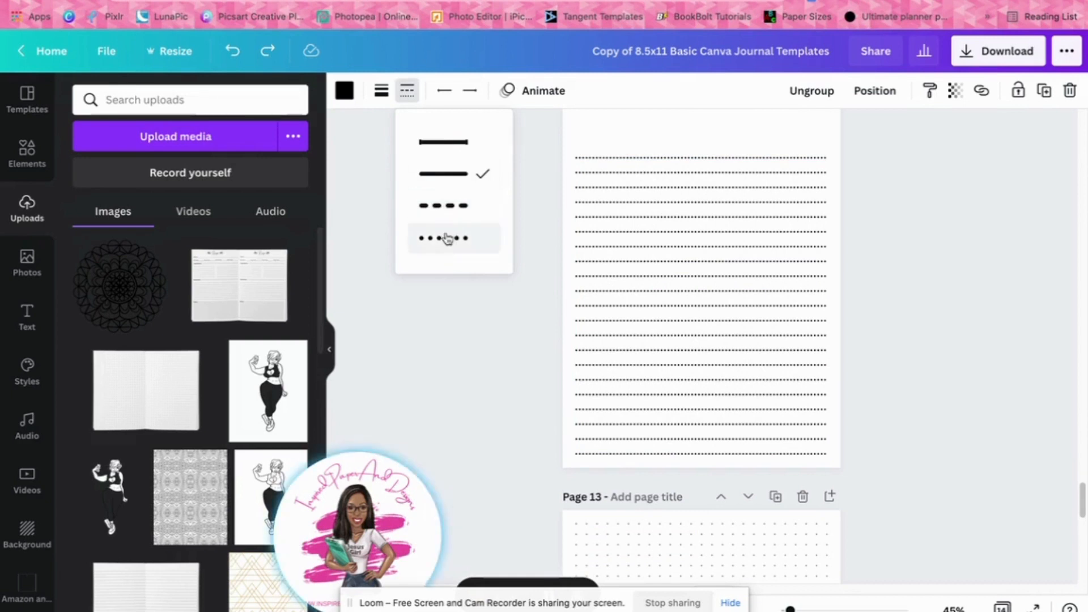
pyautogui.click(925, 293)
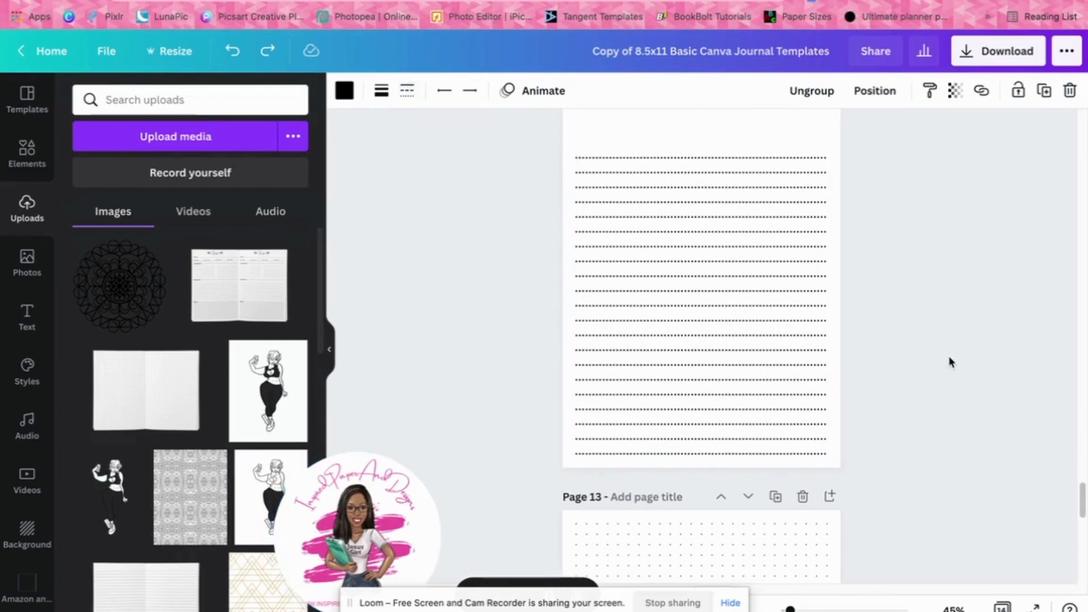
# Examine the dotted-line layout on page 12, the dot grid on page 13 and the graph grid on page 14
pyautogui.scroll(1, 905, 368)
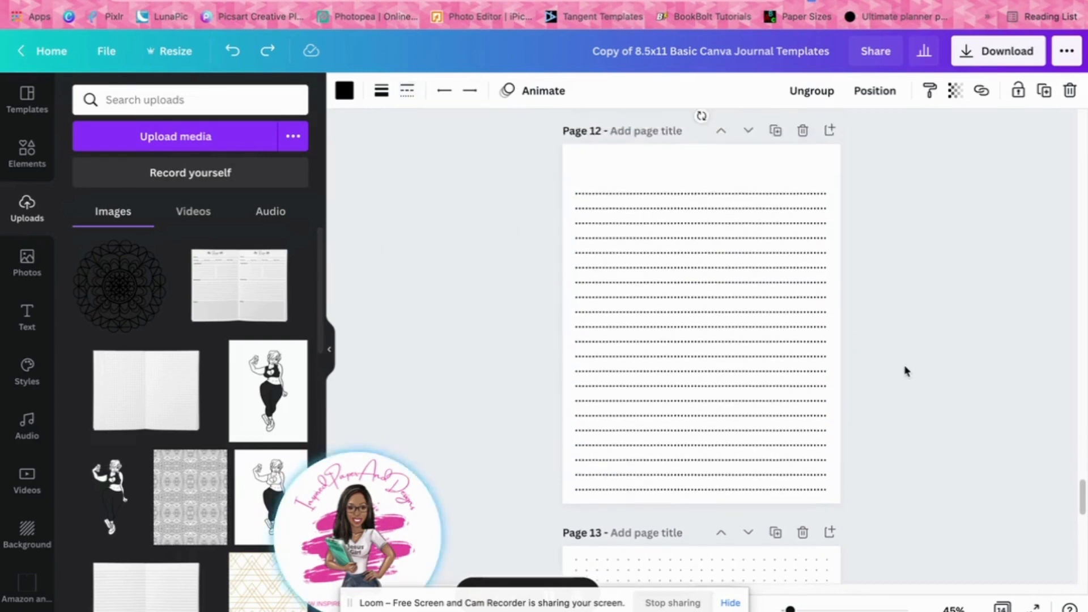
pyautogui.scroll(-5, 905, 369)
pyautogui.scroll(-2, 905, 371)
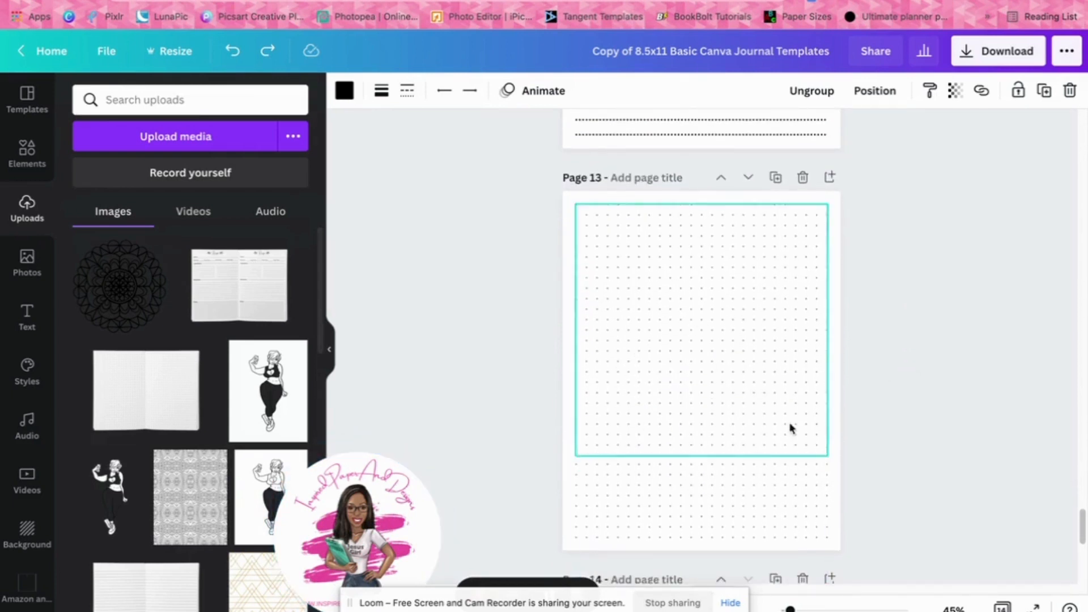
pyautogui.scroll(-4, 936, 397)
pyautogui.scroll(-6, 938, 399)
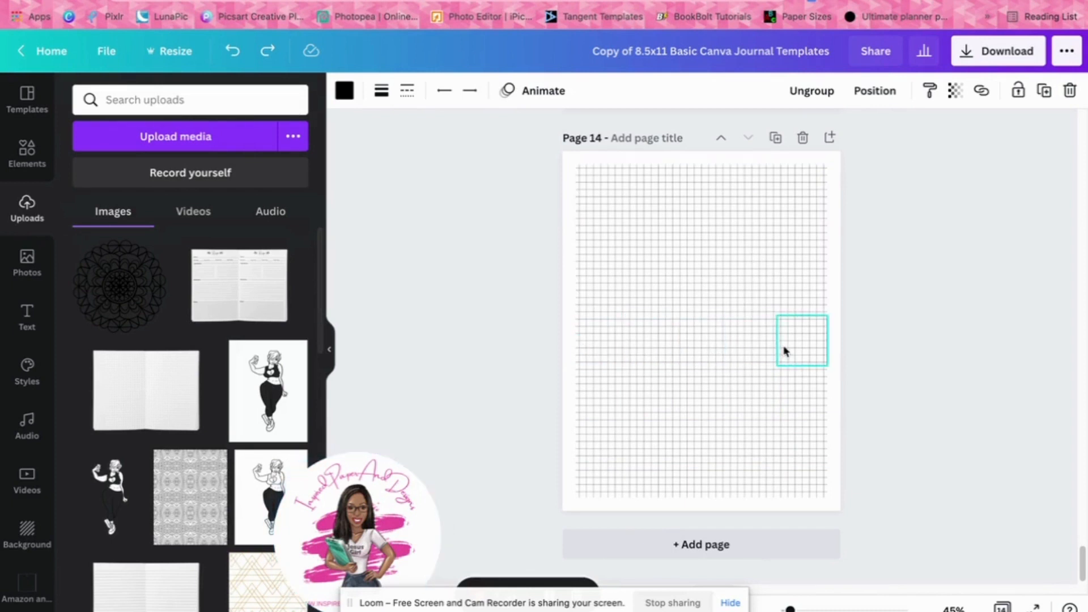
# Show all journal pages as a thumbnail overview and open page 1 for editing
pyautogui.scroll(15, 916, 442)
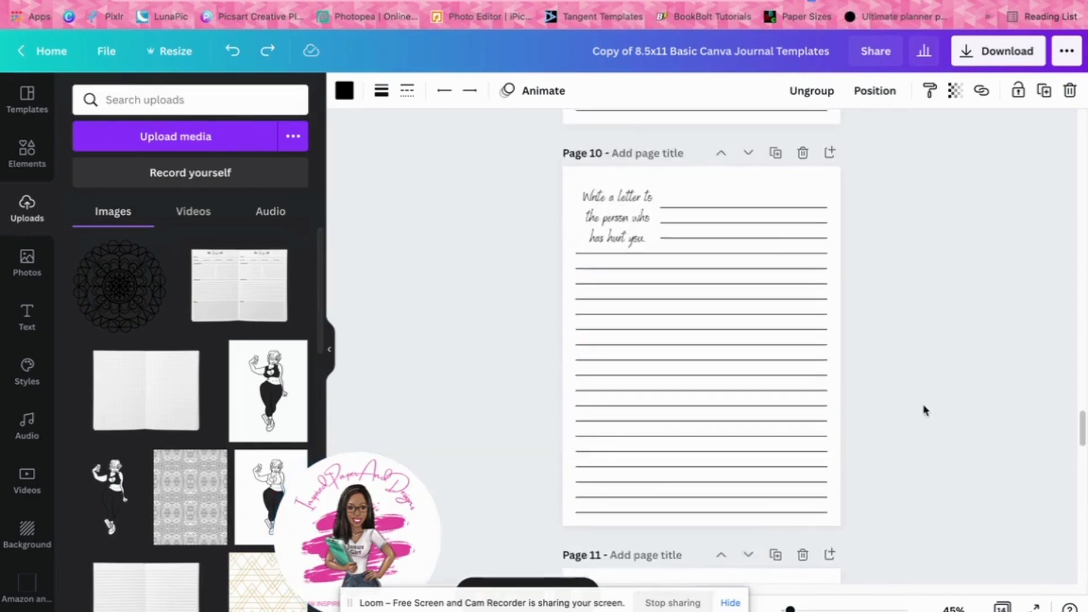
pyautogui.scroll(5, 923, 405)
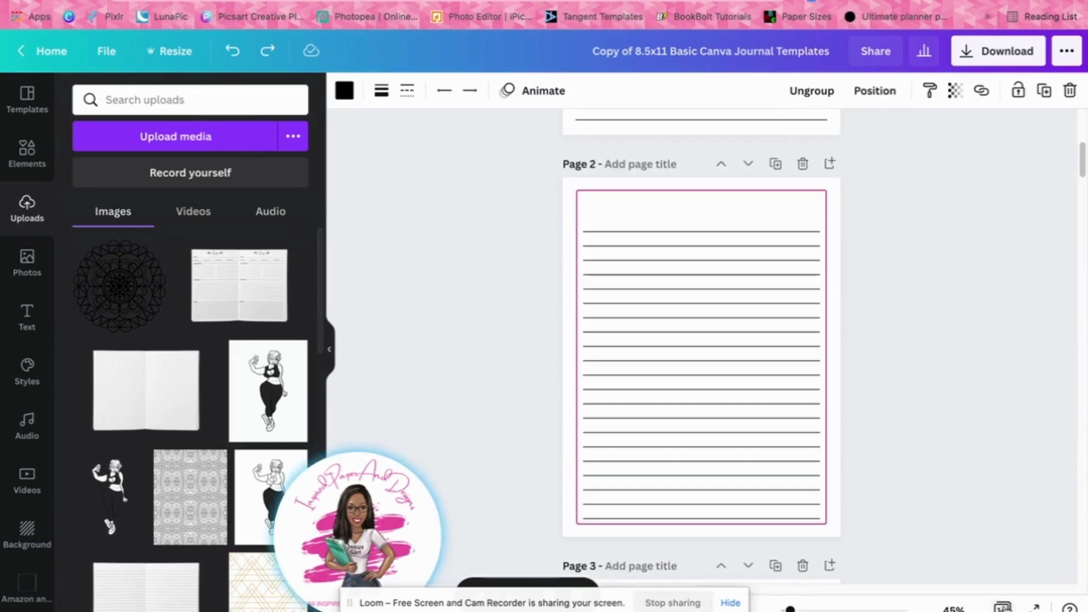
pyautogui.click(1002, 606)
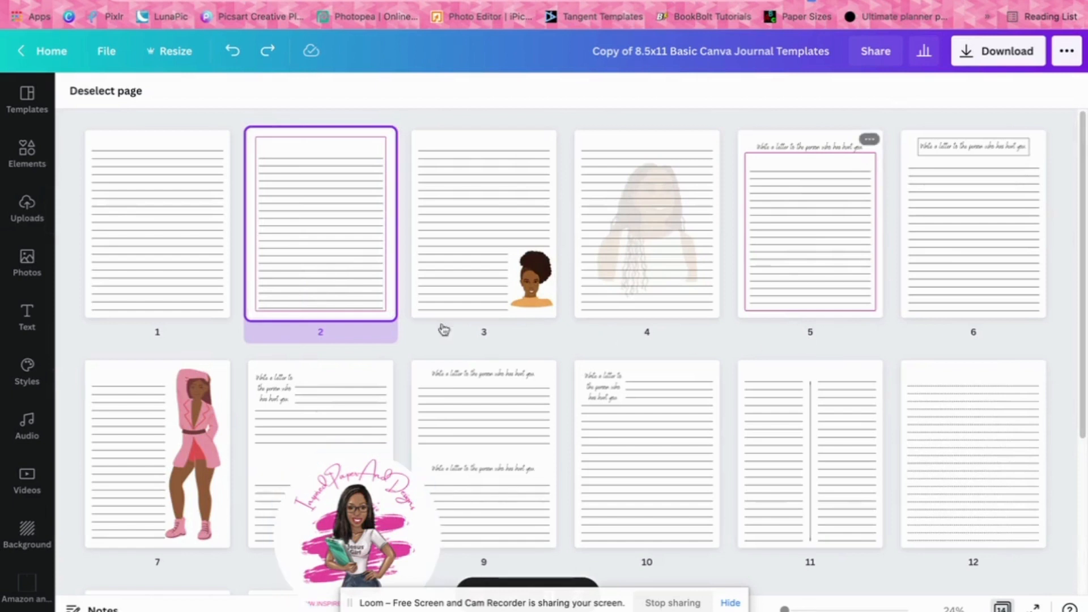
pyautogui.doubleClick(126, 150)
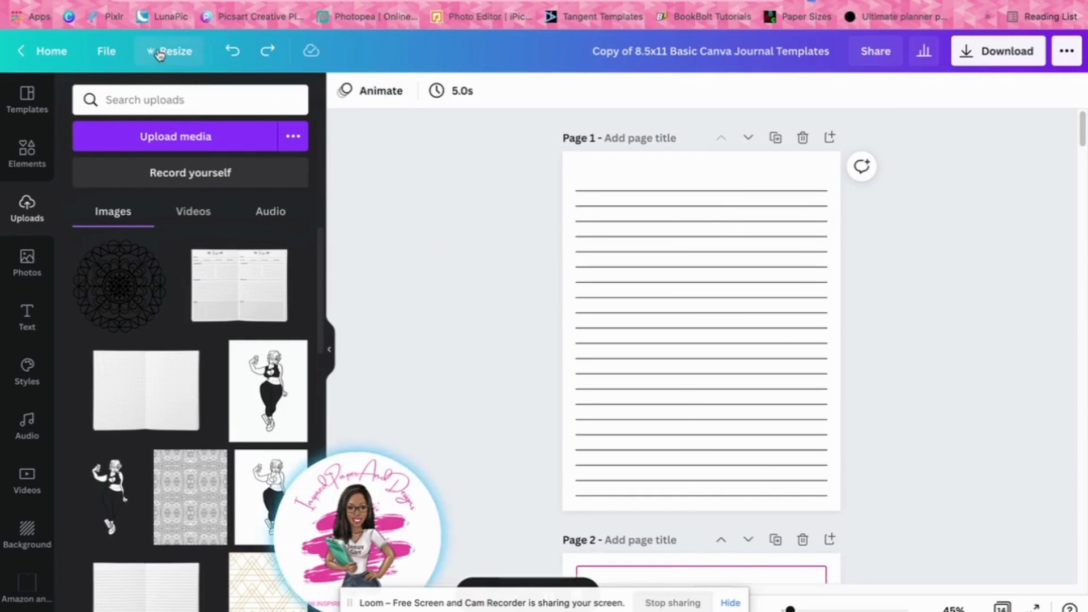
# Resize the current design to a custom size of 8 × 10 in without making a copy
pyautogui.click(177, 57)
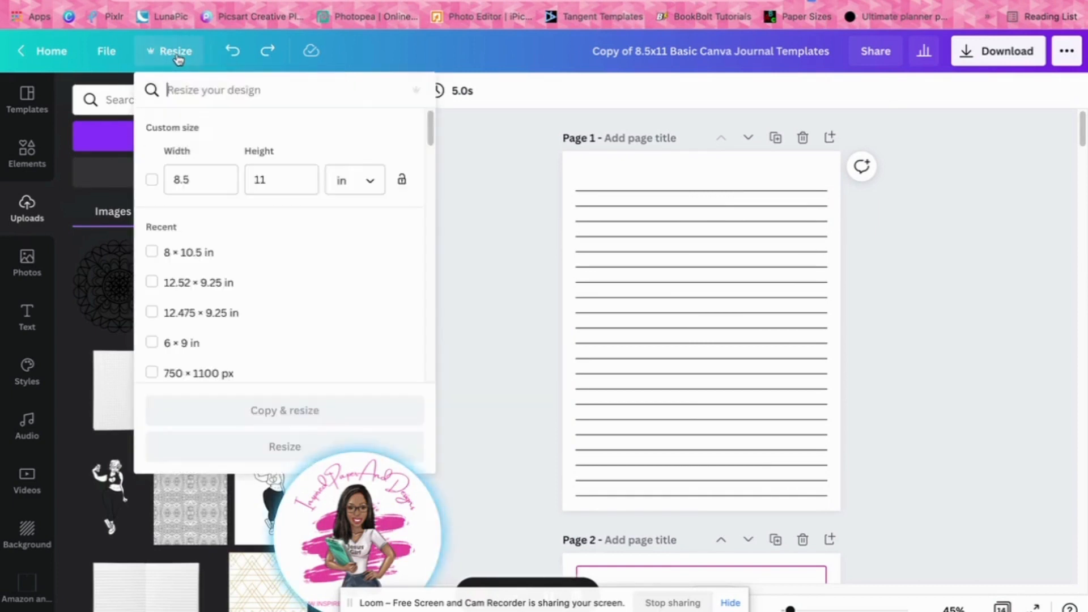
pyautogui.moveTo(198, 191); pyautogui.dragTo(224, 187)
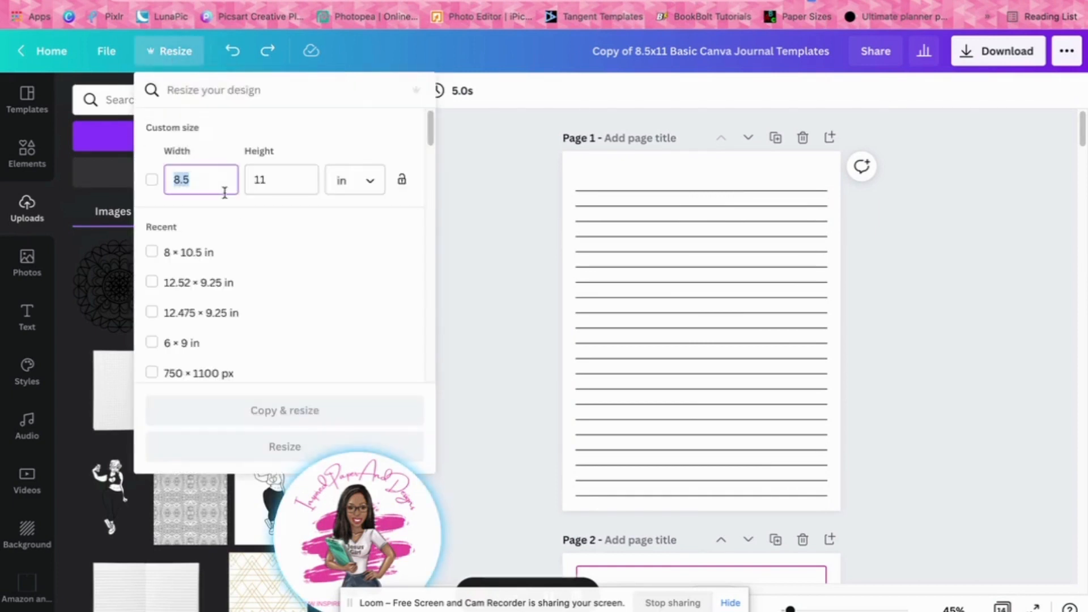
pyautogui.write('8')
pyautogui.doubleClick(282, 179)
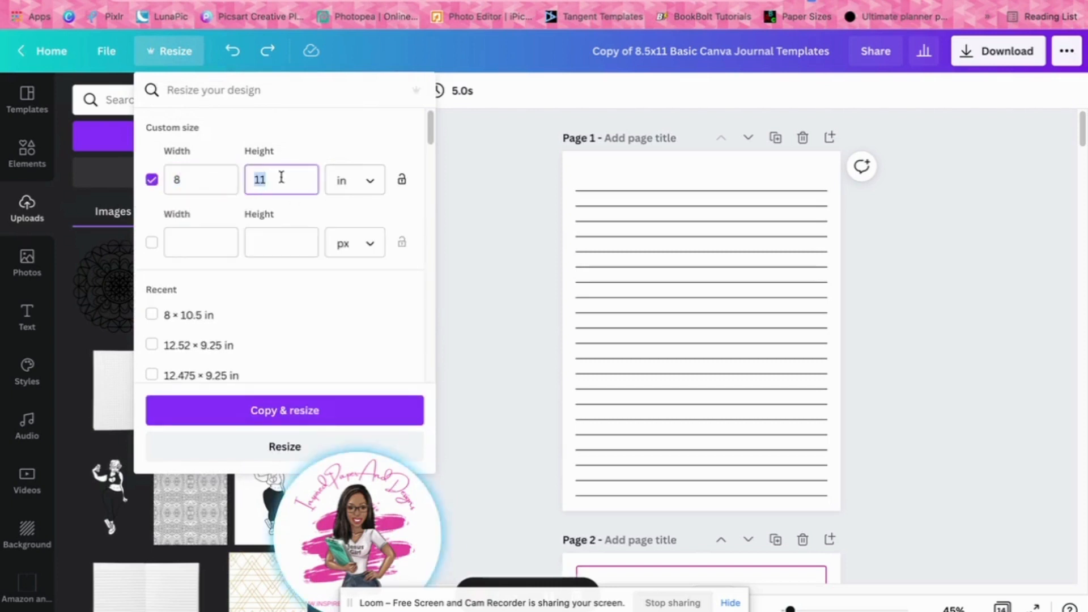
pyautogui.write('1')
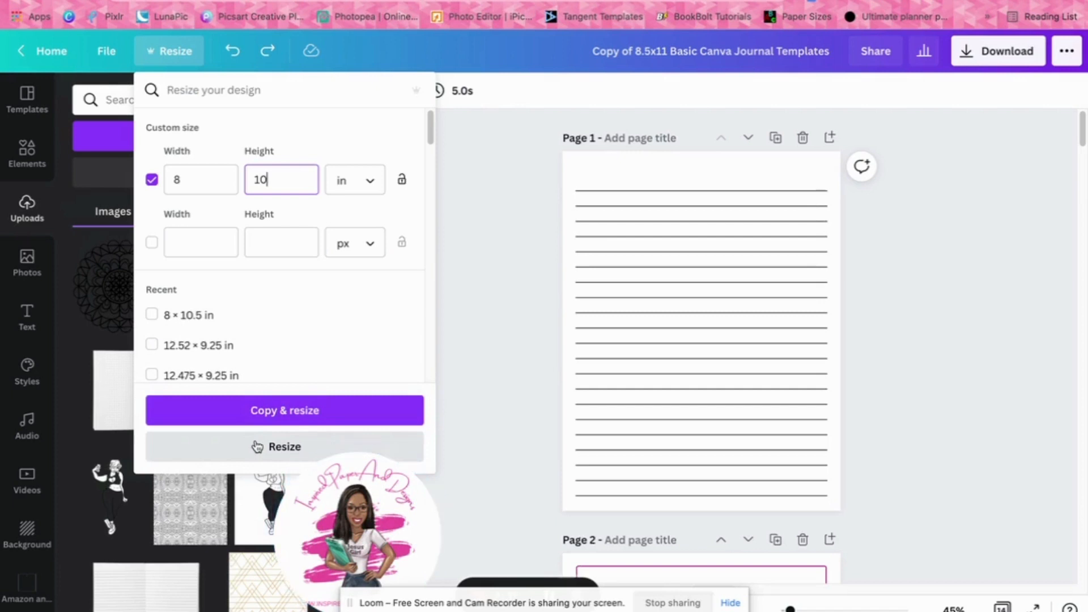
pyautogui.click(257, 447)
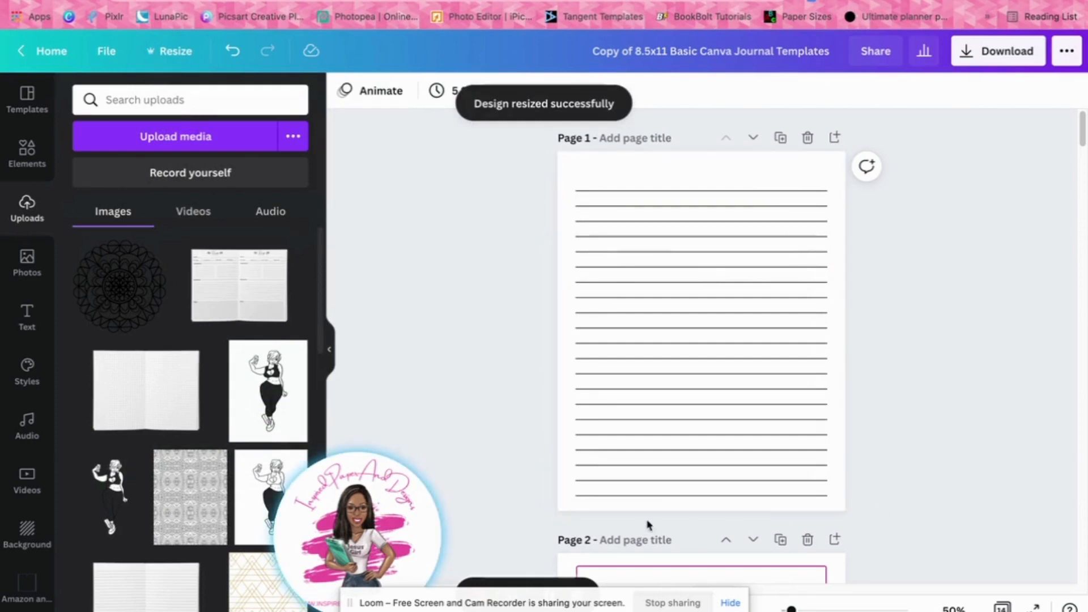
# Check how the lined pages fit the new page size and undo the resize
pyautogui.scroll(-8, 891, 449)
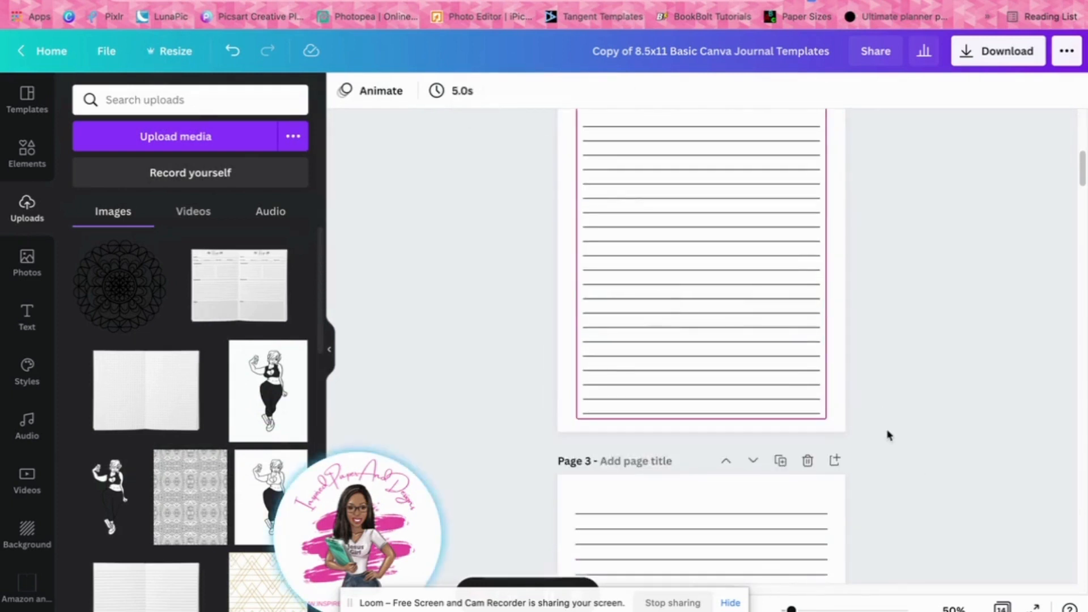
pyautogui.scroll(1, 886, 437)
pyautogui.scroll(-9, 886, 437)
pyautogui.scroll(10, 886, 432)
pyautogui.scroll(3, 887, 436)
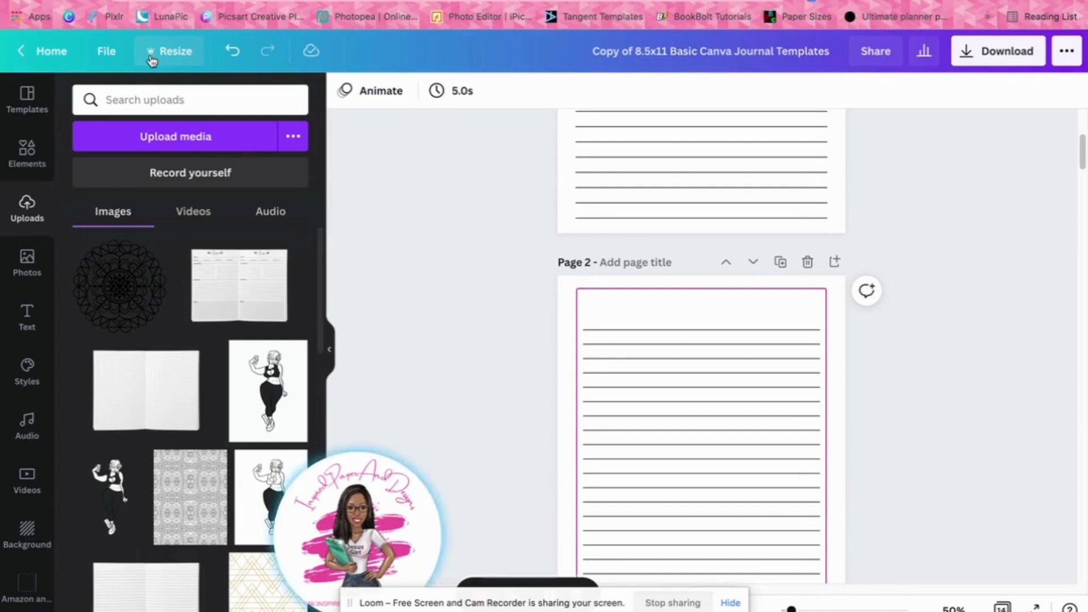
pyautogui.click(233, 51)
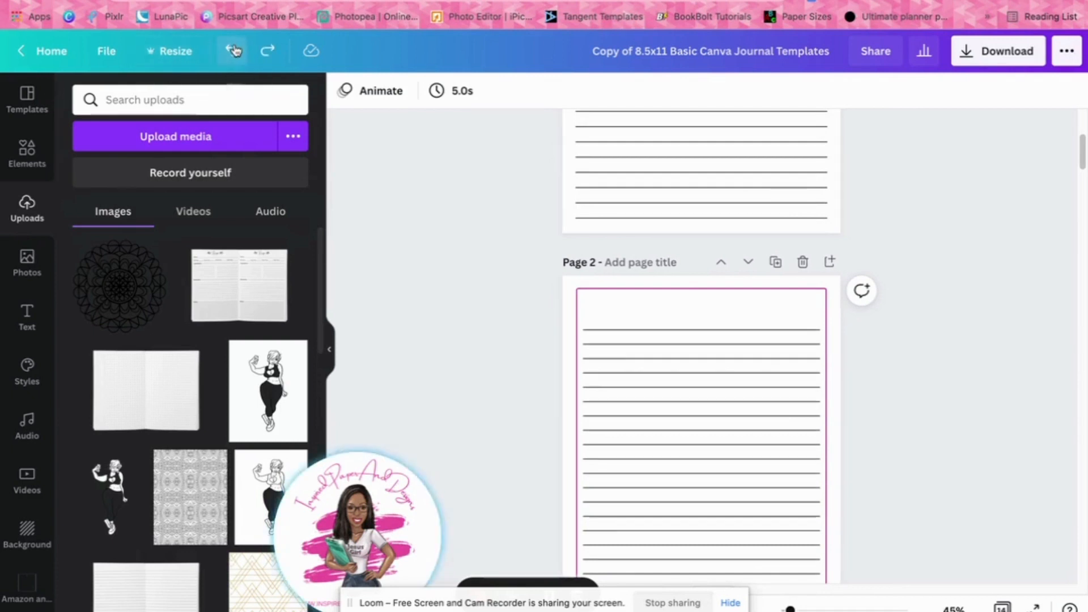
pyautogui.scroll(5, 971, 339)
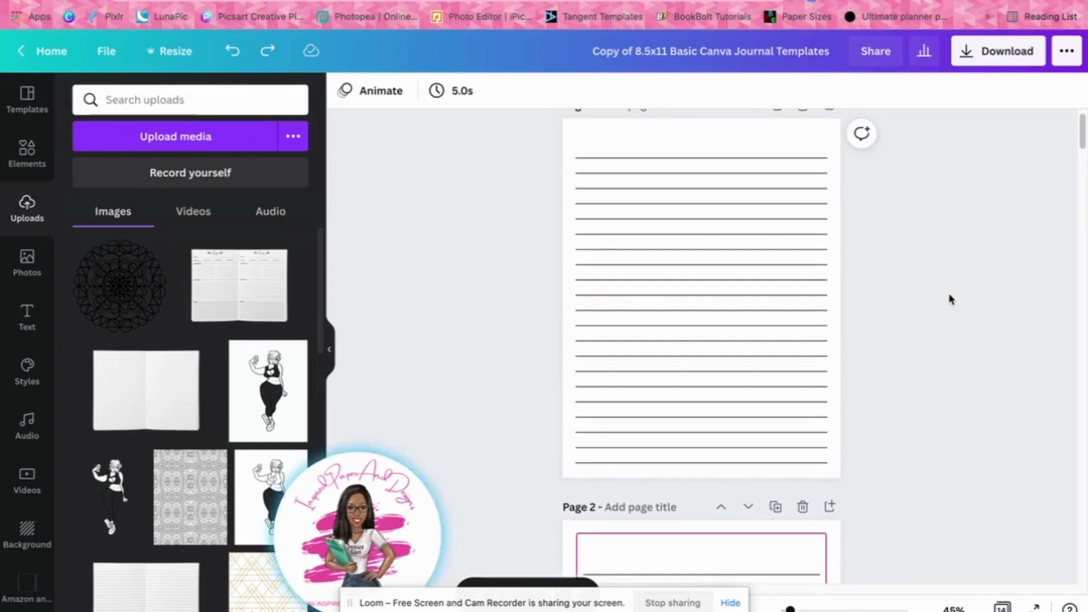
# Review all templates in the page overview, and reopen page 1 with the uploads search active
pyautogui.click(1002, 606)
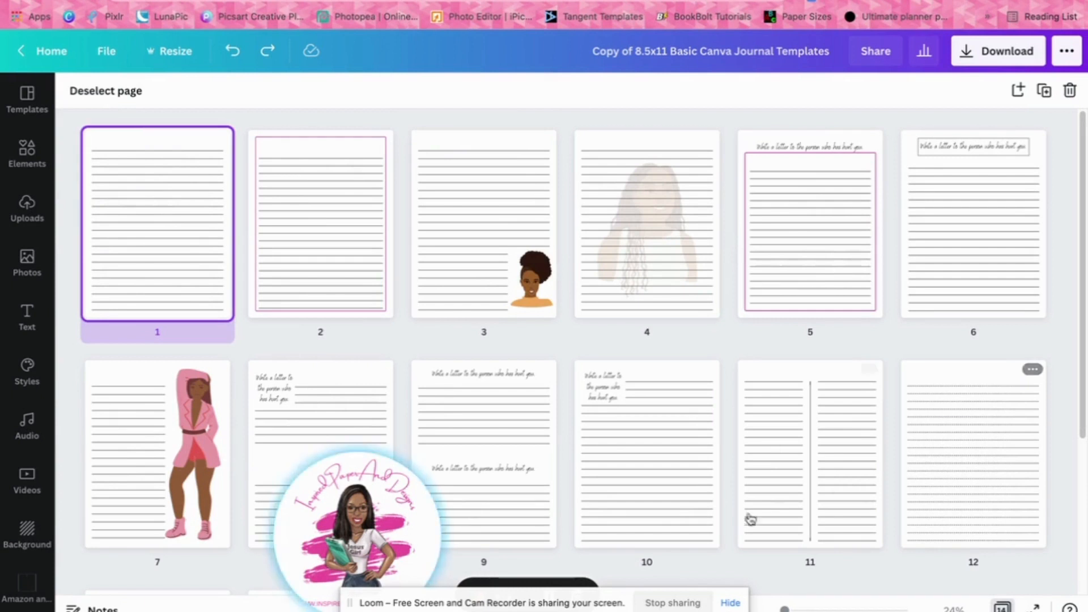
pyautogui.moveTo(311, 516); pyautogui.dragTo(112, 502)
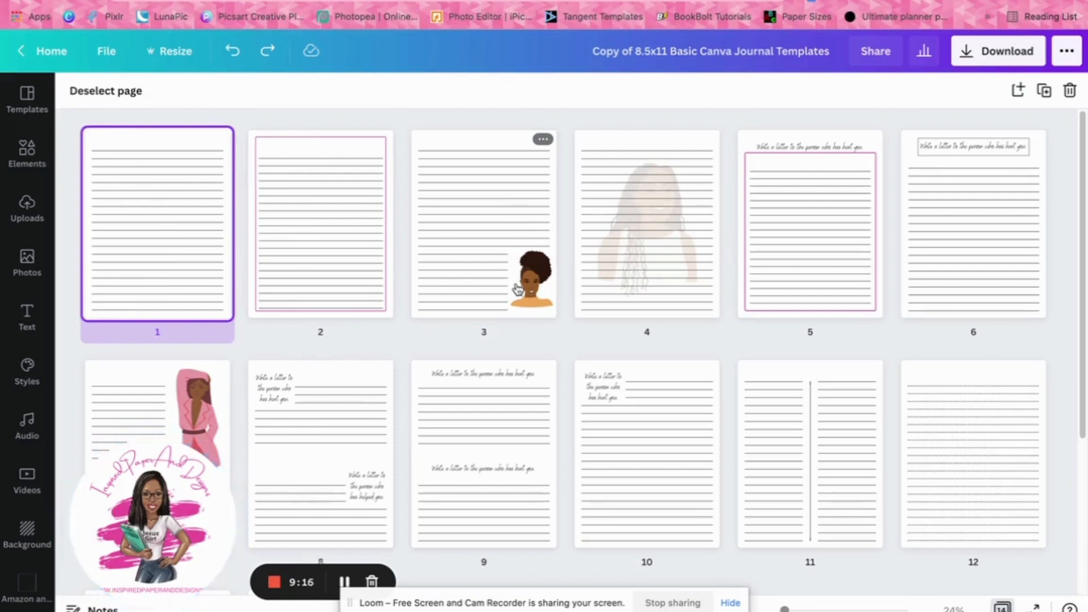
pyautogui.doubleClick(193, 242)
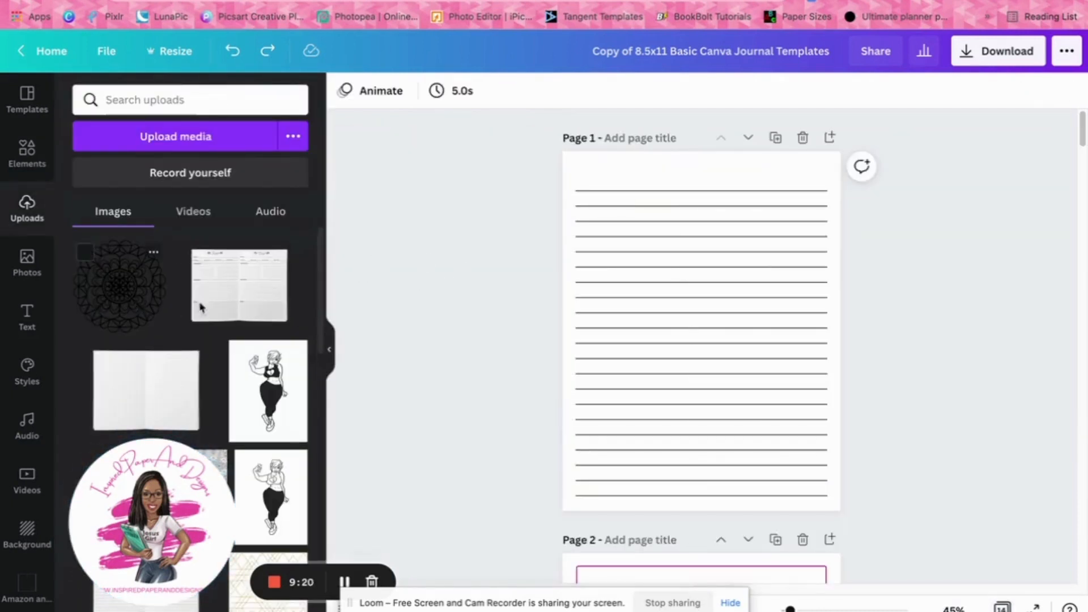
pyautogui.click(158, 96)
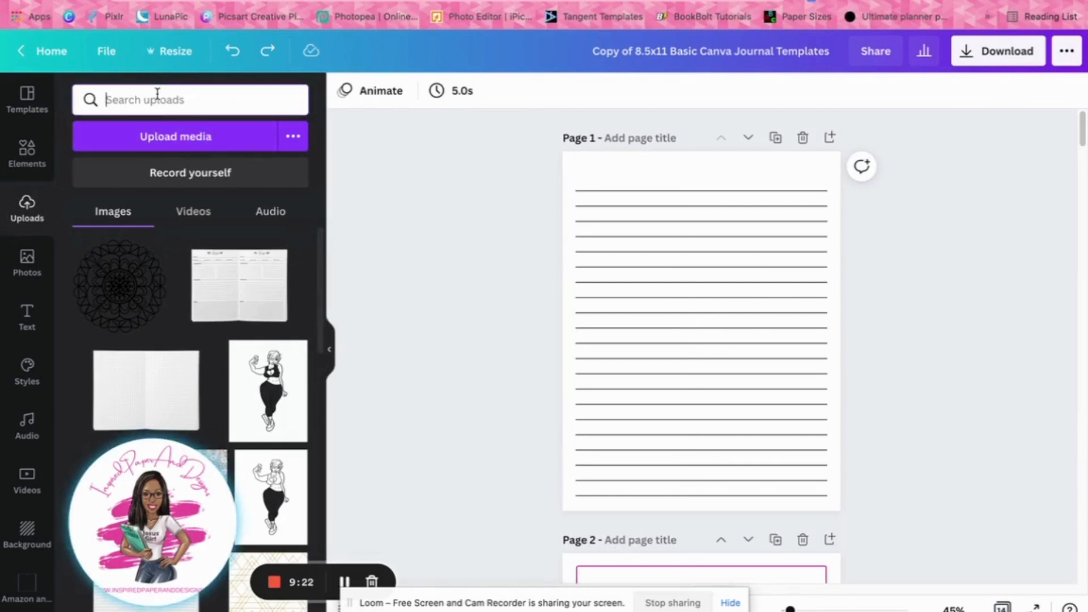
# Search the uploads for "mandelas" and the graphic elements for "mandela"
pyautogui.write('mandelas')
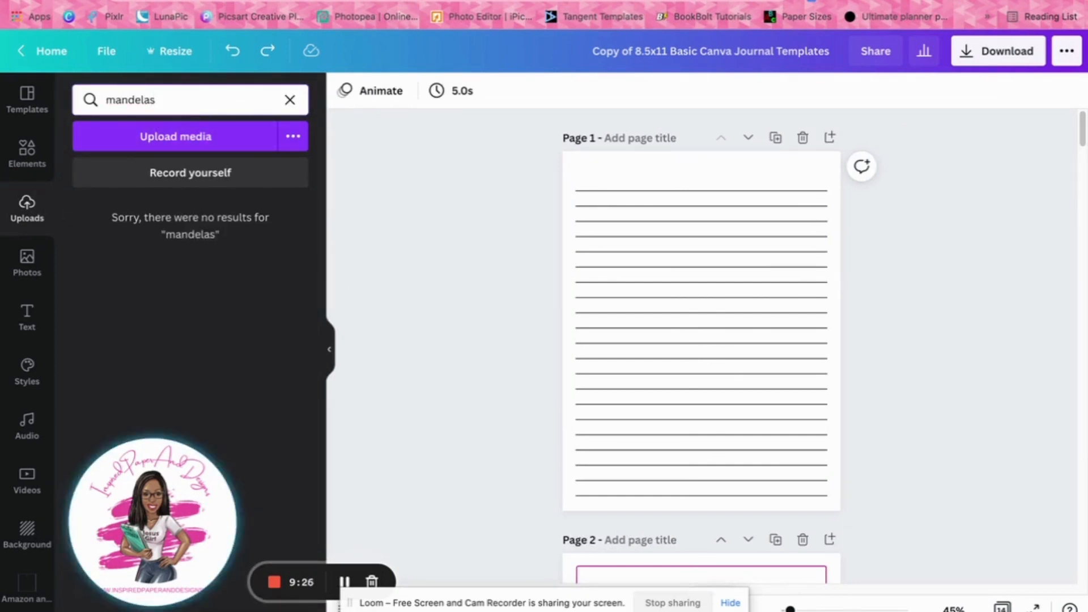
pyautogui.click(26, 152)
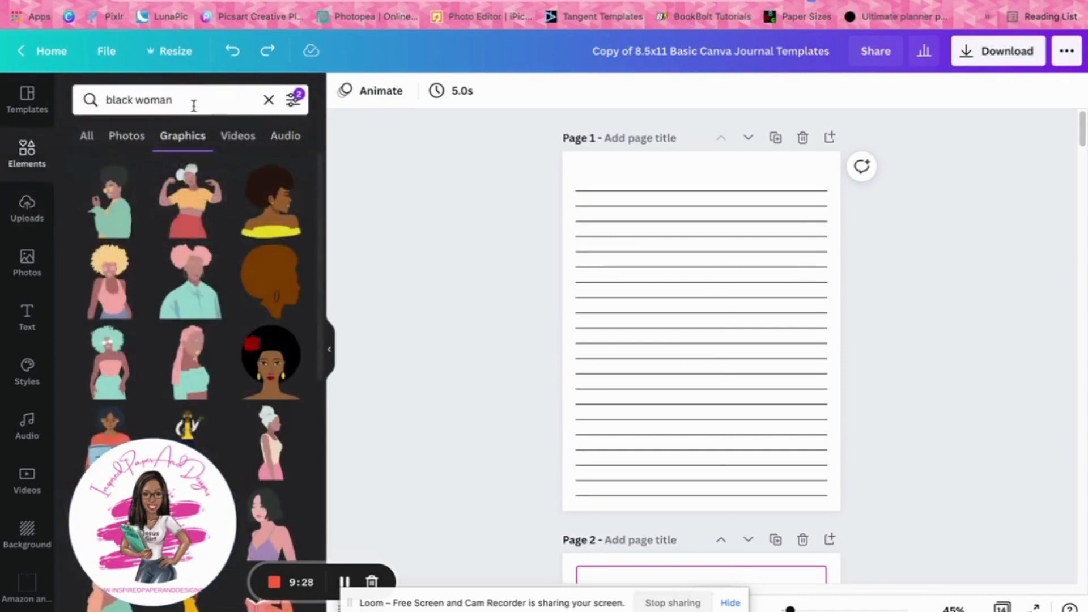
pyautogui.doubleClick(193, 105)
pyautogui.write('mandela')
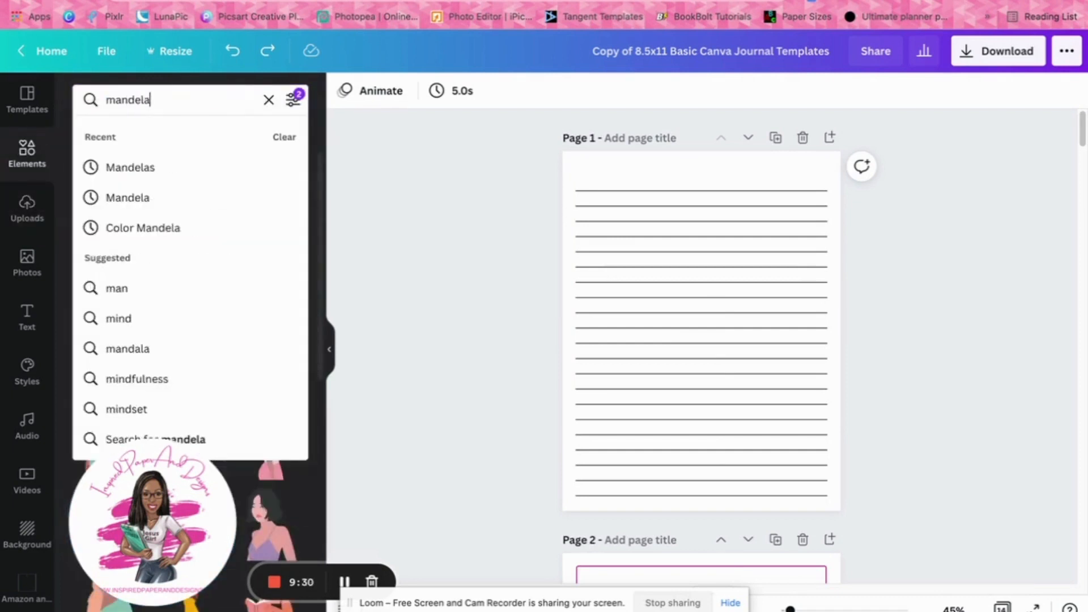
pyautogui.press('Return')
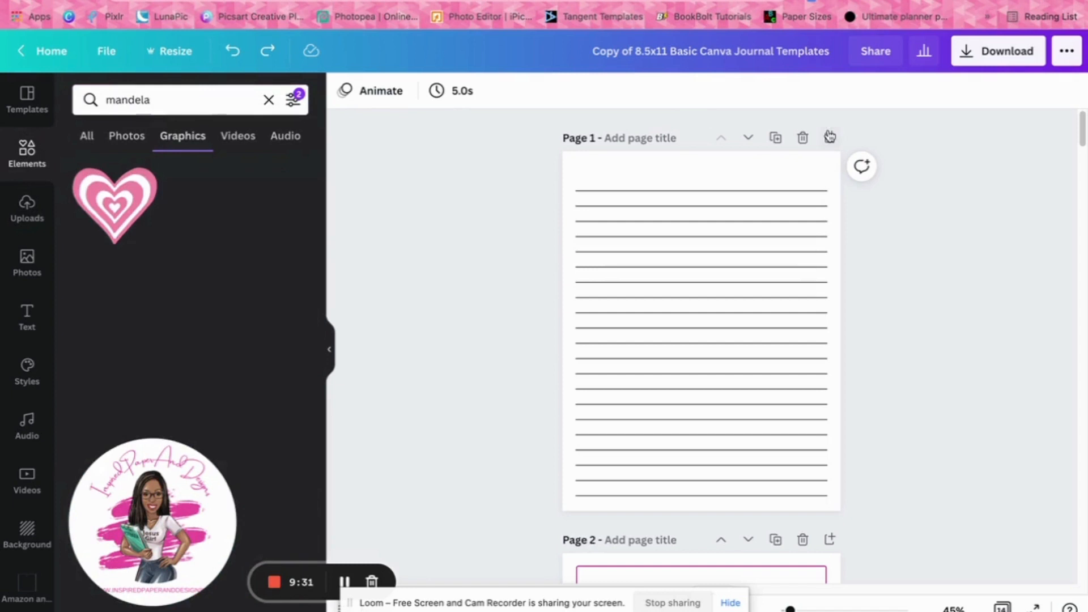
# Duplicate page 1, and search the elements for "Mandelas" with the Free price filter removed
pyautogui.click(775, 139)
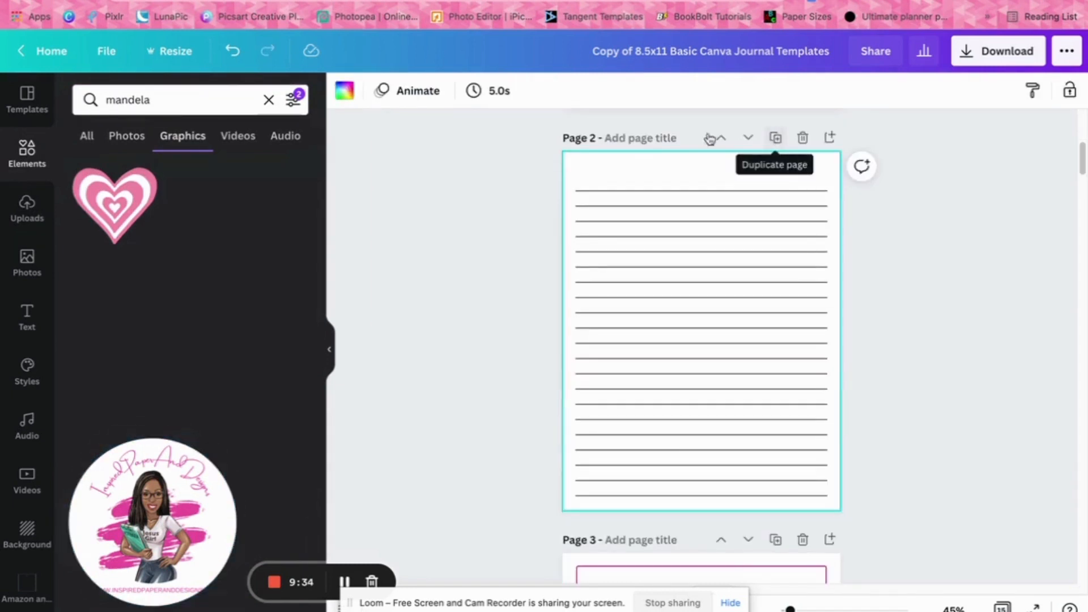
pyautogui.click(191, 97)
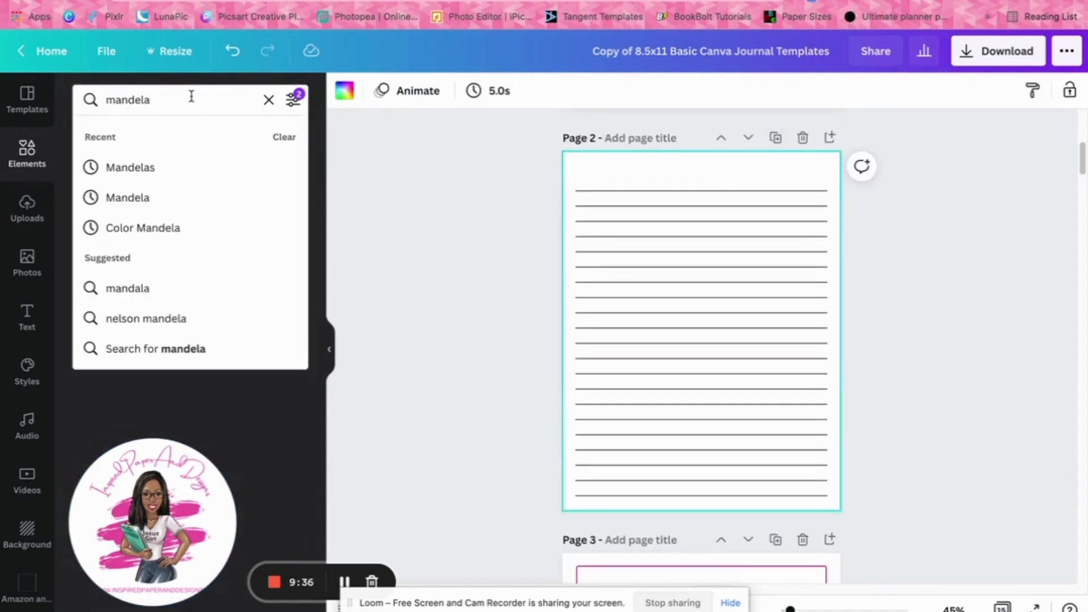
pyautogui.click(145, 165)
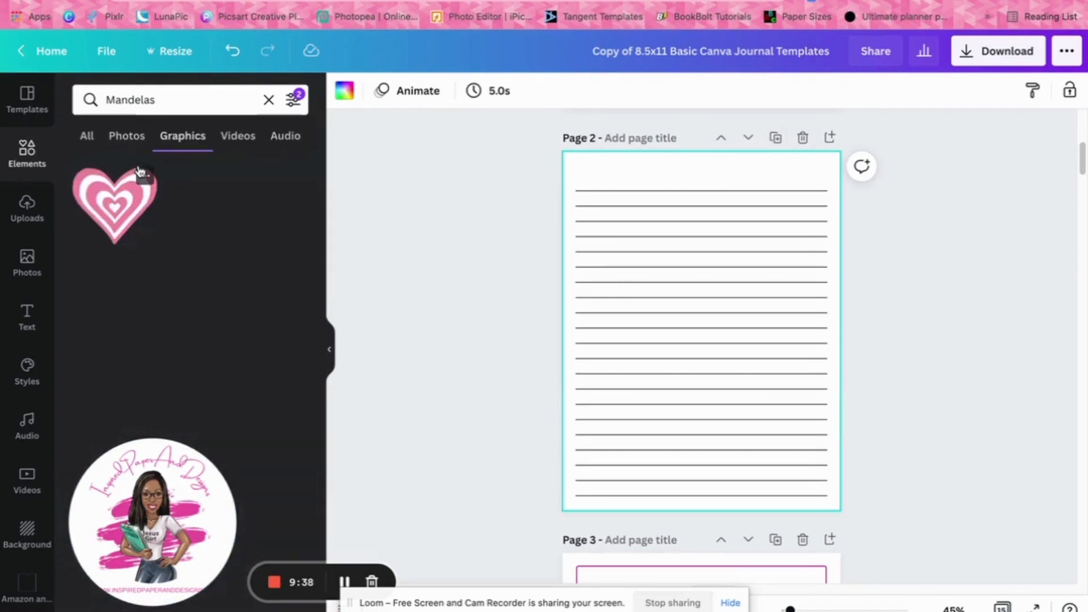
pyautogui.click(294, 100)
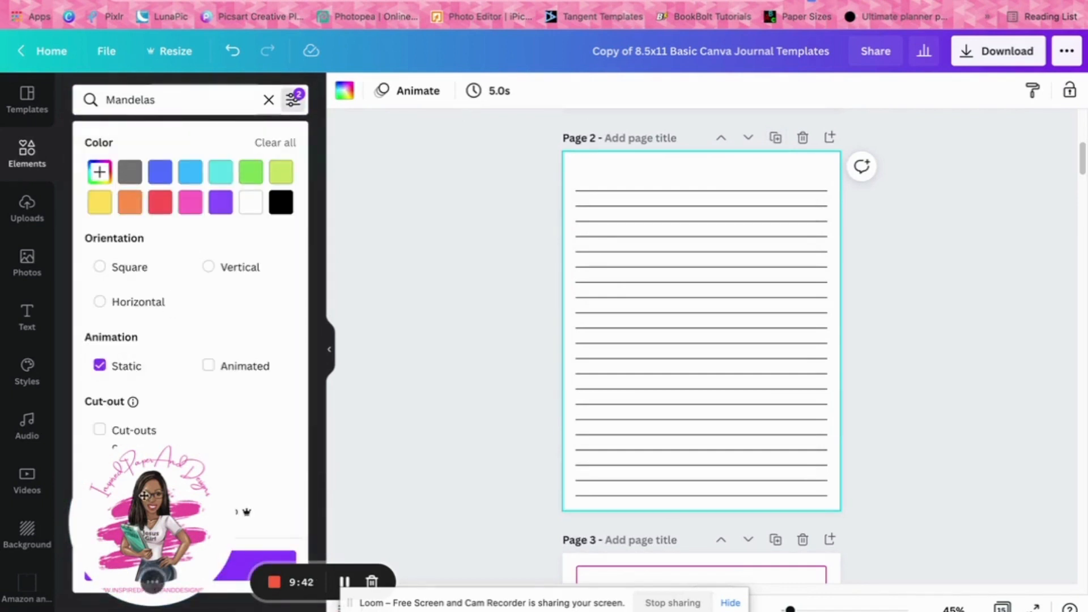
pyautogui.moveTo(146, 495); pyautogui.dragTo(327, 509)
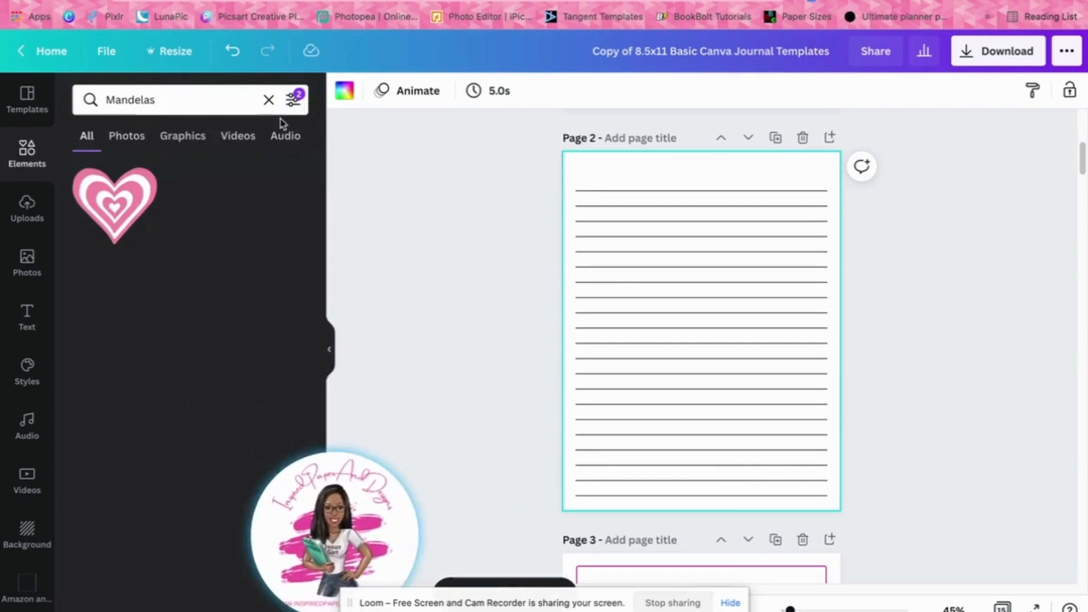
pyautogui.click(293, 99)
pyautogui.click(109, 504)
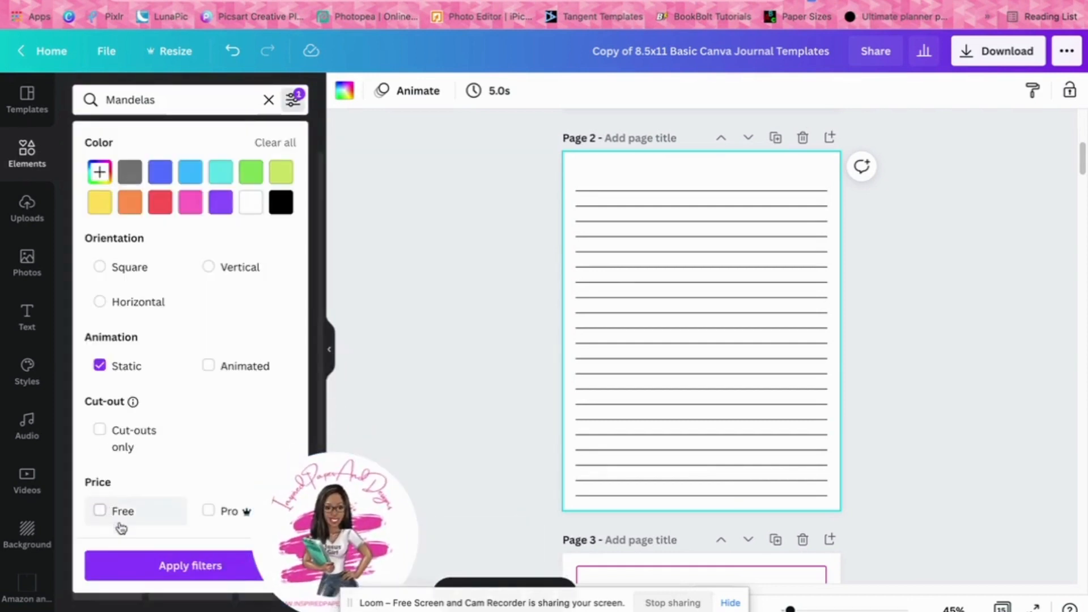
pyautogui.click(182, 564)
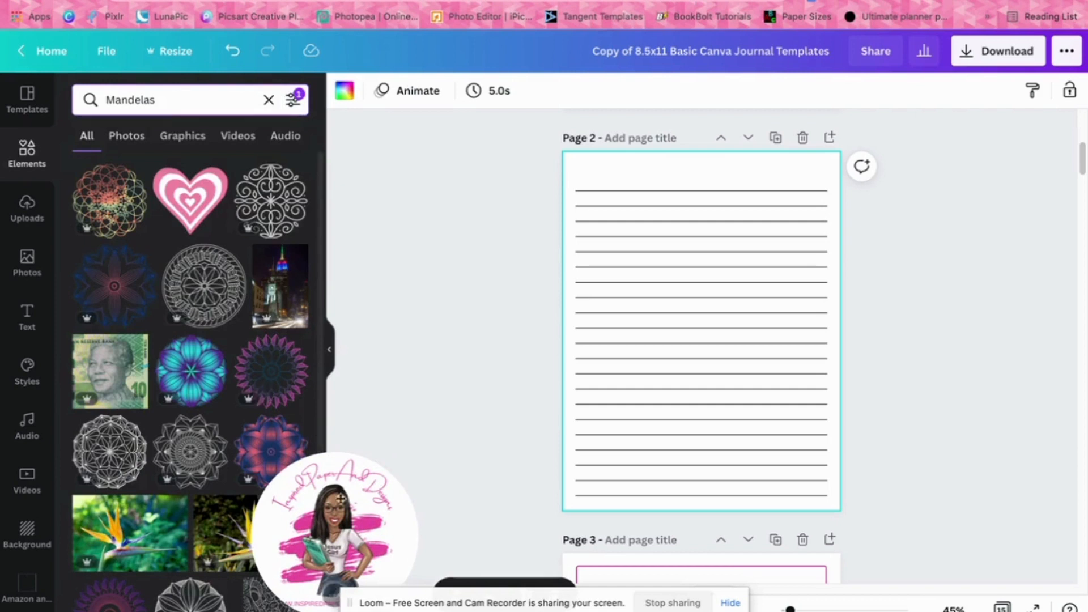
# Add the black-and-white leafy doodle pattern from the results to page 2 and enlarge it to cover the whole page
pyautogui.moveTo(339, 529); pyautogui.dragTo(149, 528)
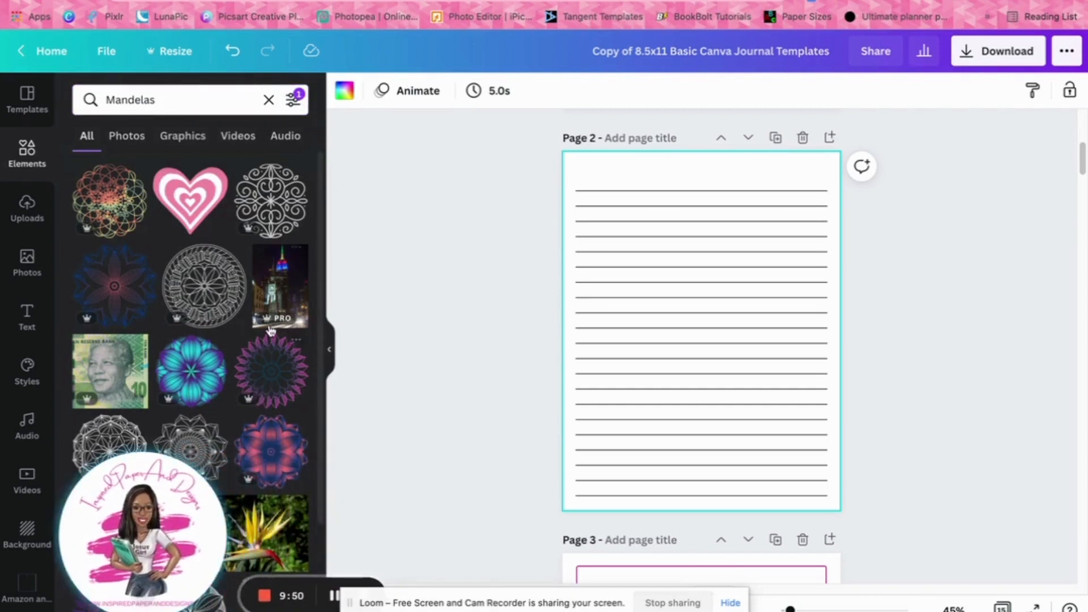
pyautogui.scroll(-2, 238, 300)
pyautogui.scroll(-3, 238, 300)
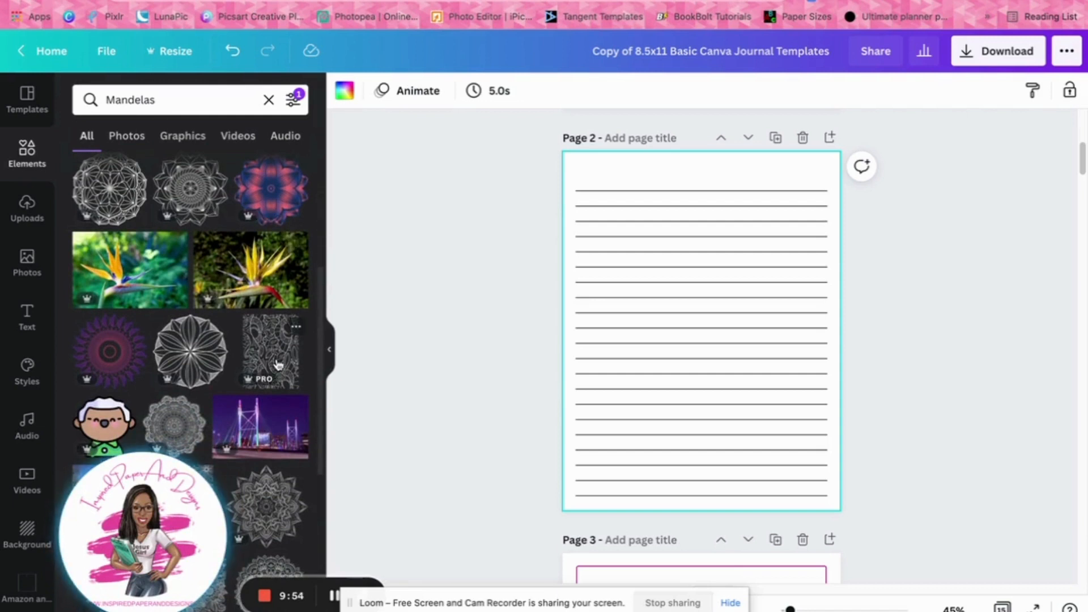
pyautogui.click(291, 328)
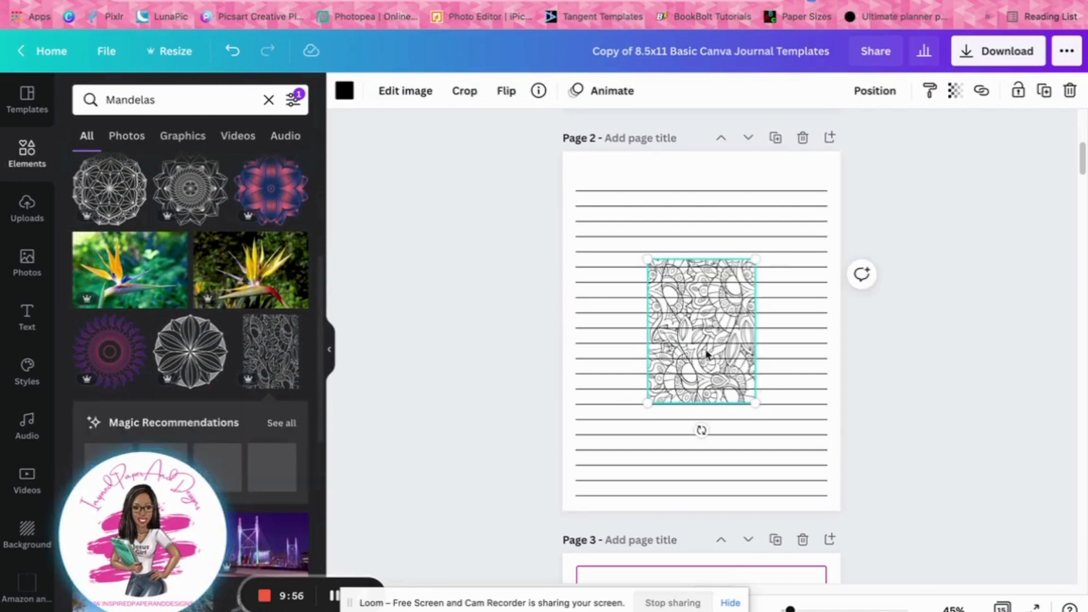
pyautogui.moveTo(707, 355); pyautogui.dragTo(622, 249)
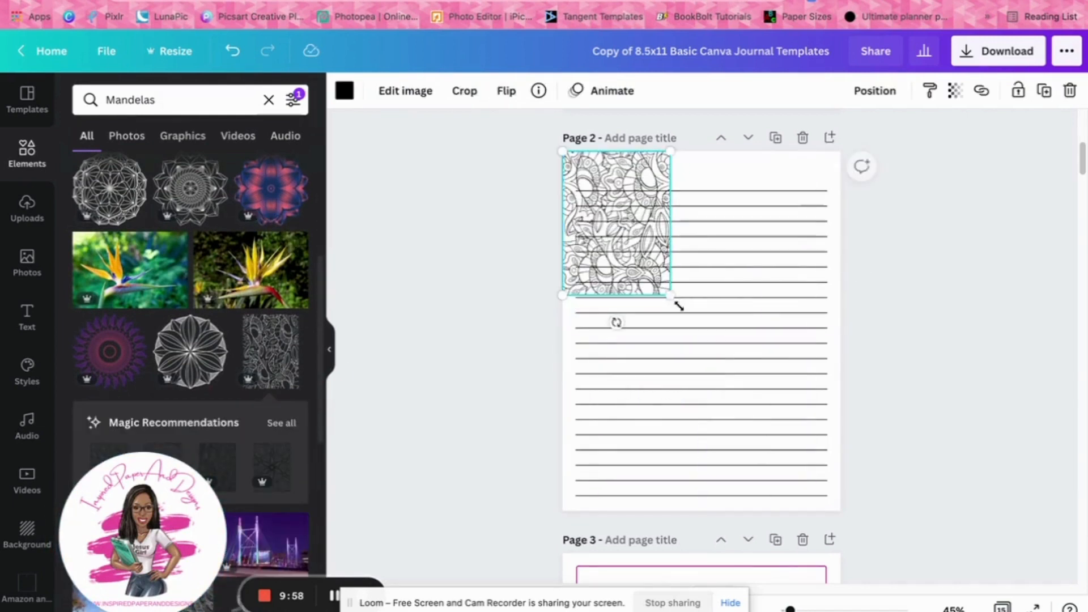
pyautogui.moveTo(672, 302); pyautogui.dragTo(841, 507)
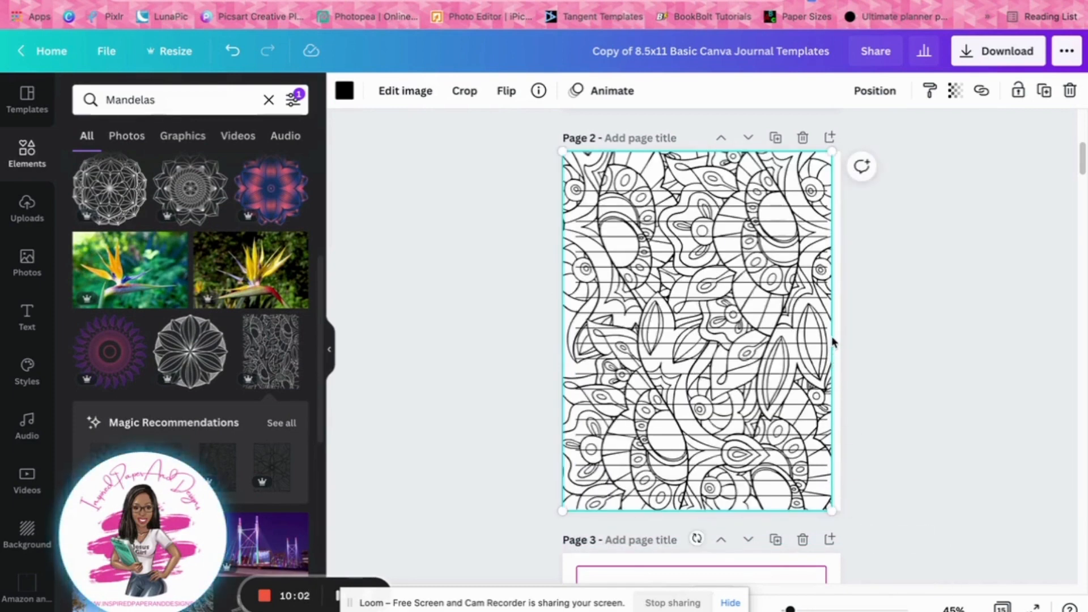
pyautogui.moveTo(837, 513); pyautogui.dragTo(839, 520)
# Send the doodle pattern on page 2 one layer backward, behind the writing lines
pyautogui.click(867, 96)
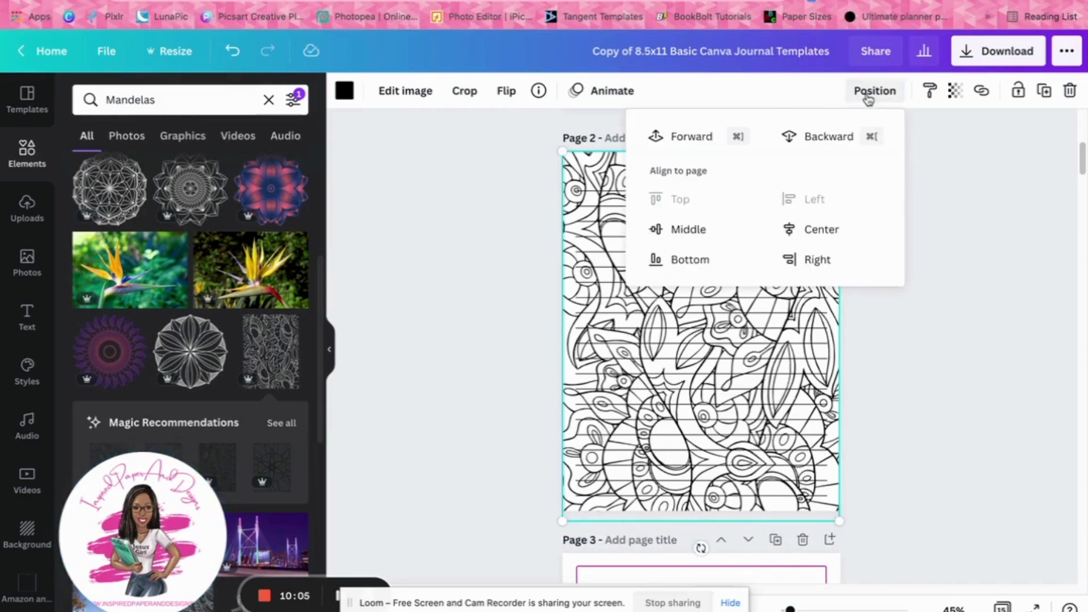
pyautogui.click(821, 138)
pyautogui.click(967, 264)
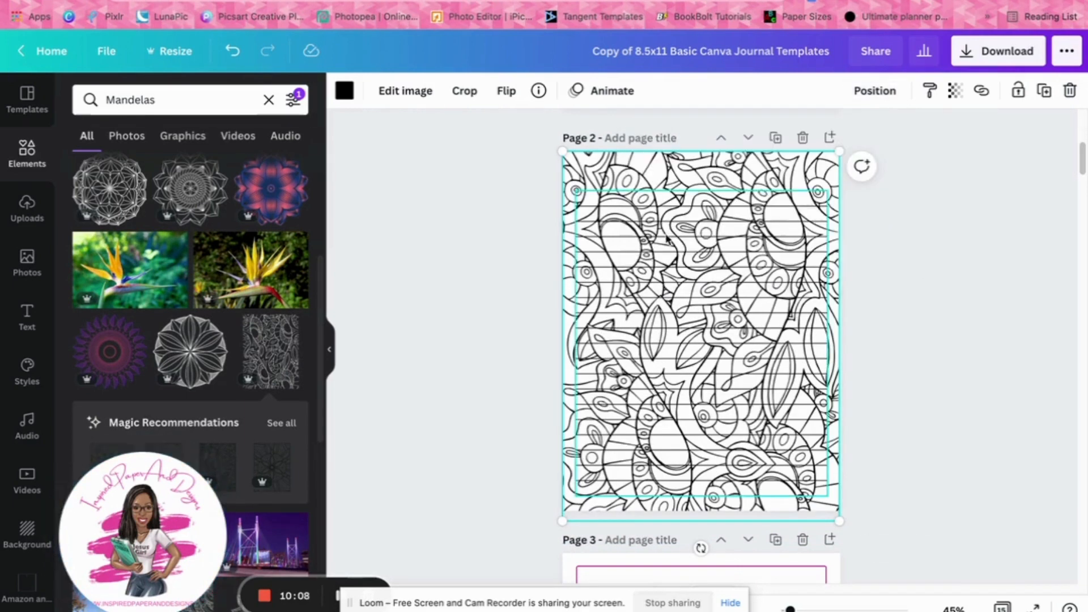
# Add a square to page 2 and stretch it into a rectangle covering the lined area, leaving a narrow patterned border
pyautogui.click(30, 157)
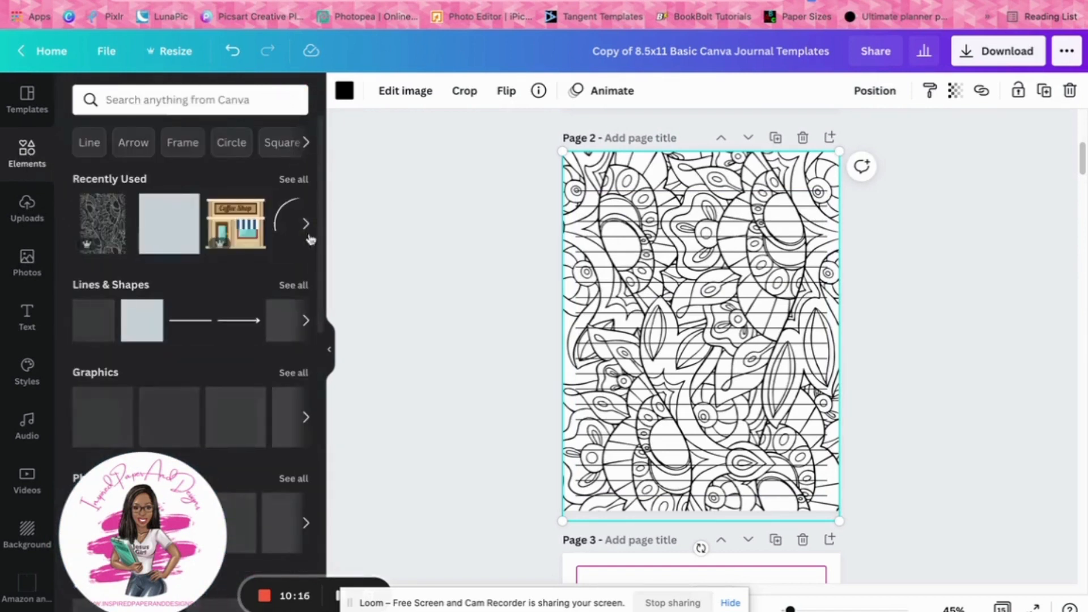
pyautogui.click(168, 226)
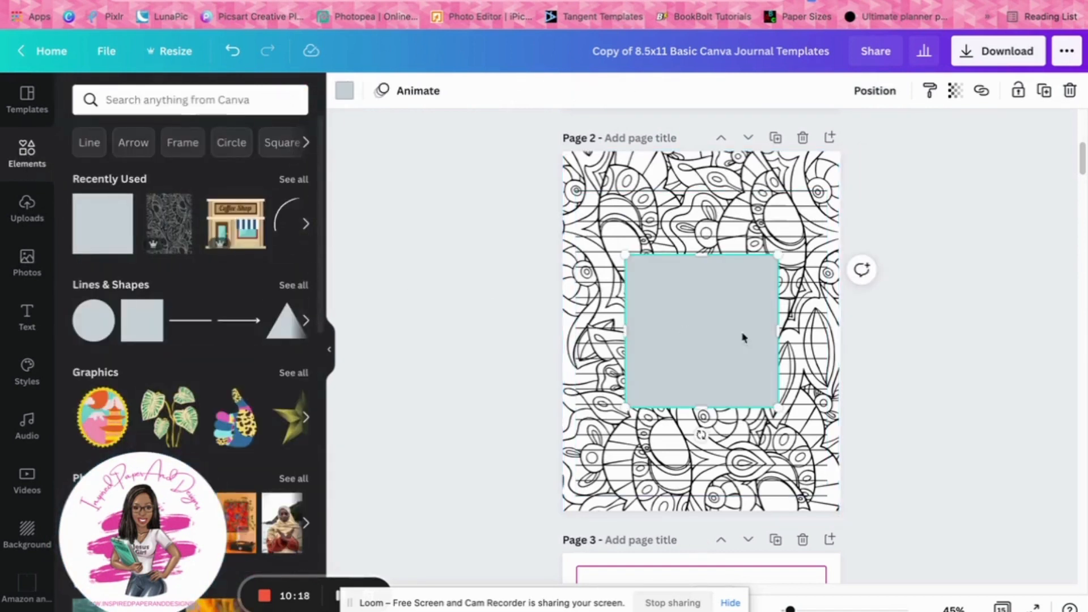
pyautogui.moveTo(743, 338); pyautogui.dragTo(828, 250)
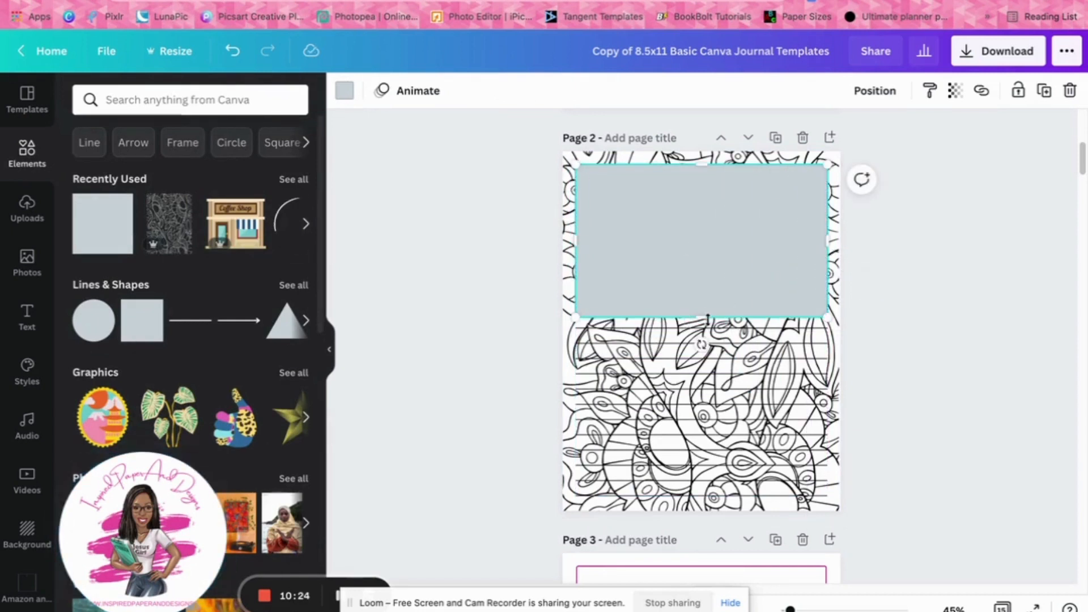
pyautogui.moveTo(707, 319); pyautogui.dragTo(702, 504)
pyautogui.moveTo(796, 331); pyautogui.dragTo(795, 321)
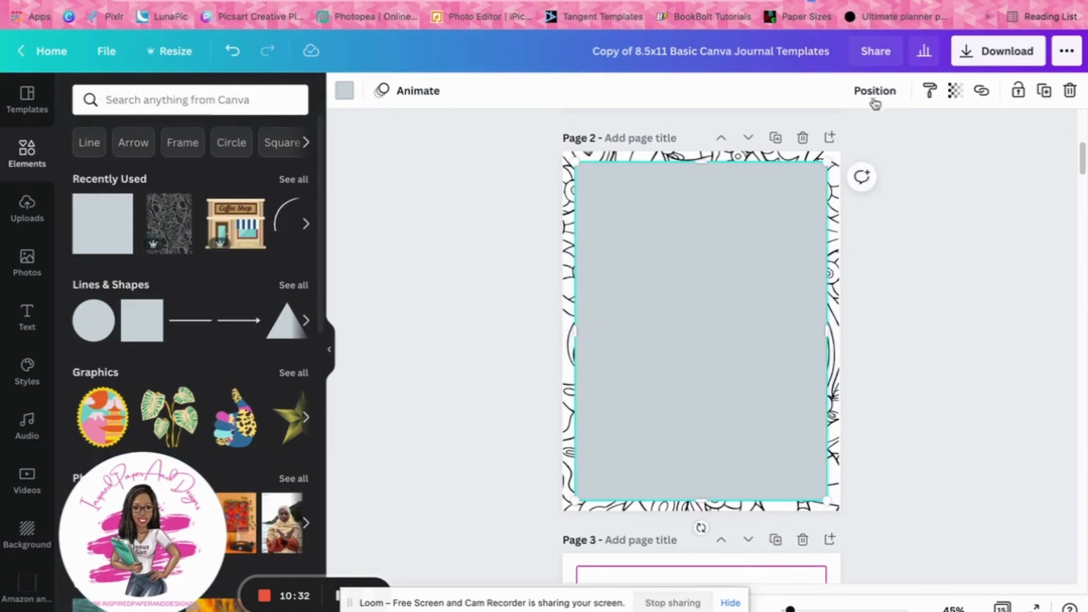
# Fill the rectangle with white and send it backward so the writing lines sit on top of it
pyautogui.click(874, 91)
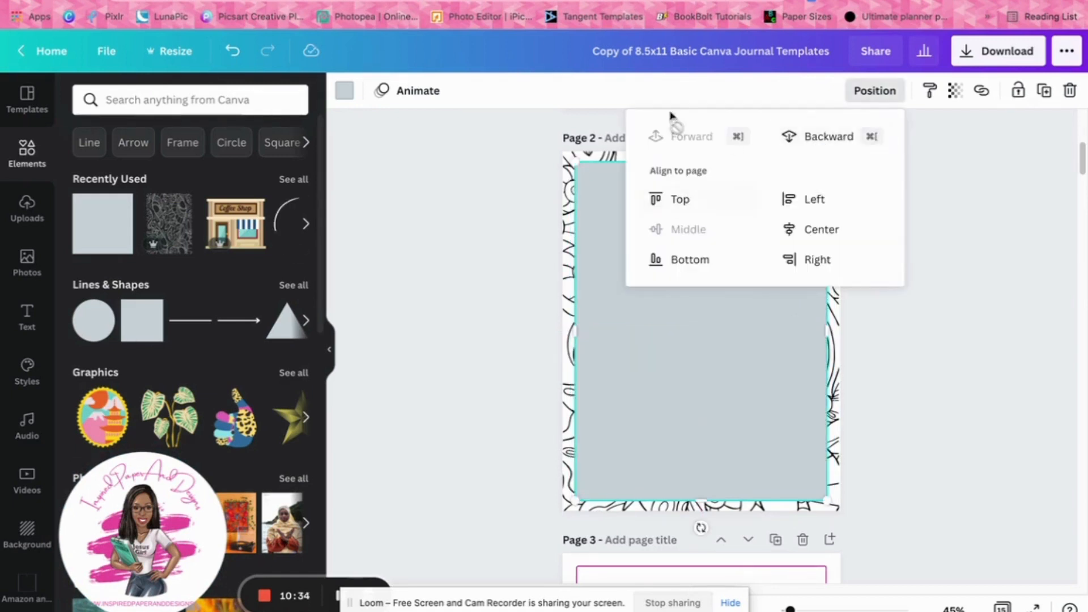
pyautogui.click(344, 91)
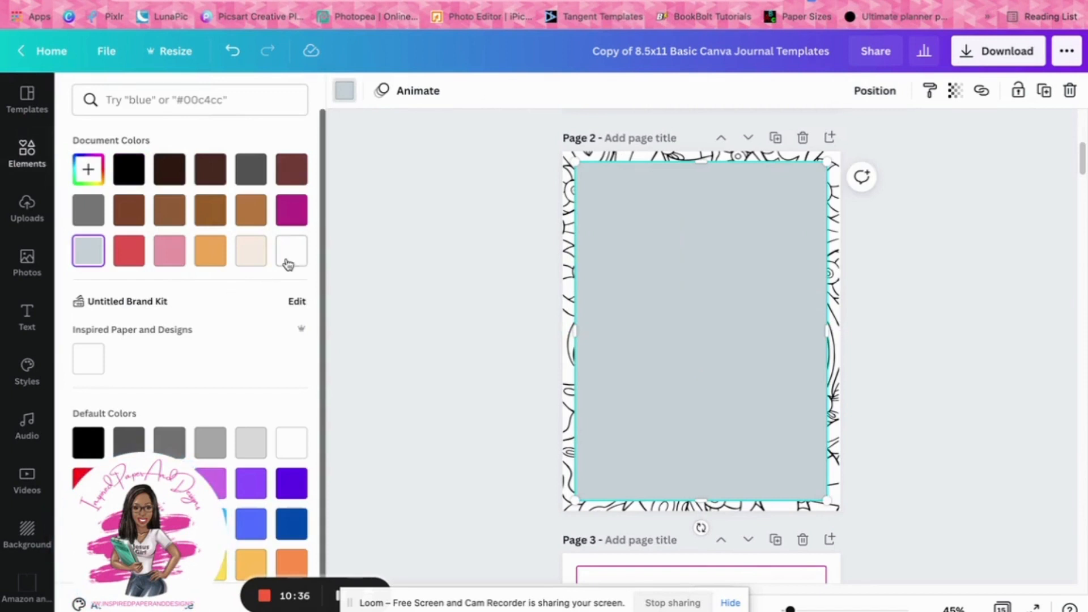
pyautogui.click(290, 251)
pyautogui.click(867, 91)
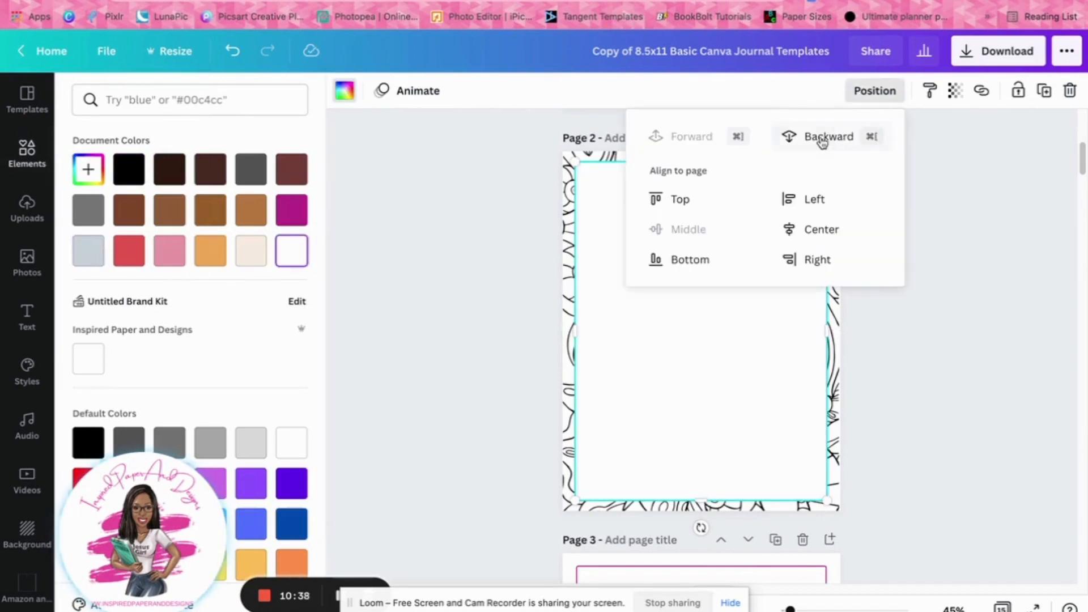
pyautogui.click(822, 141)
pyautogui.click(948, 326)
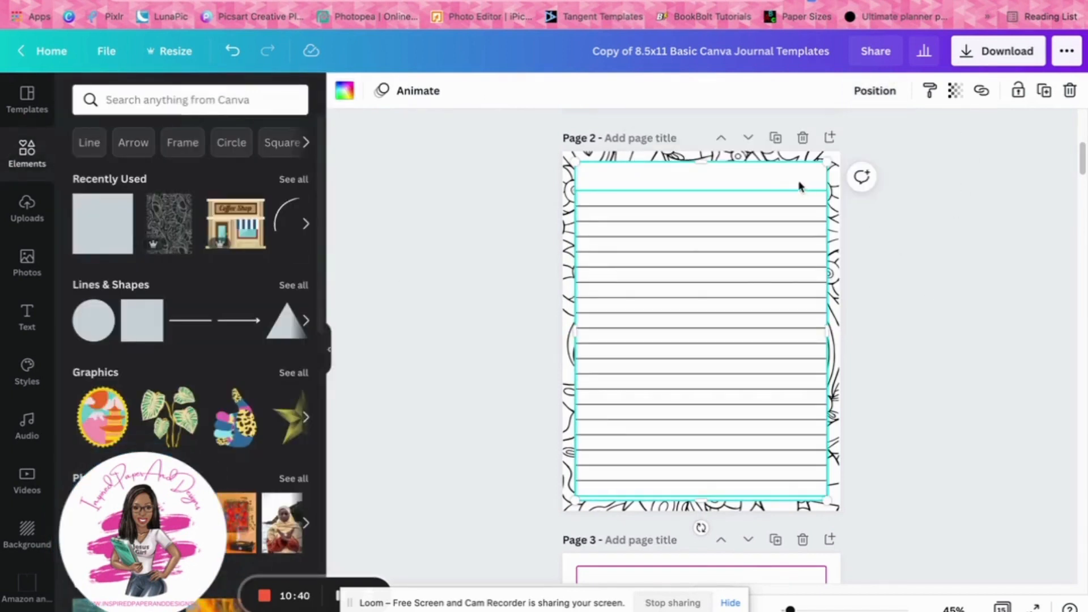
pyautogui.click(938, 246)
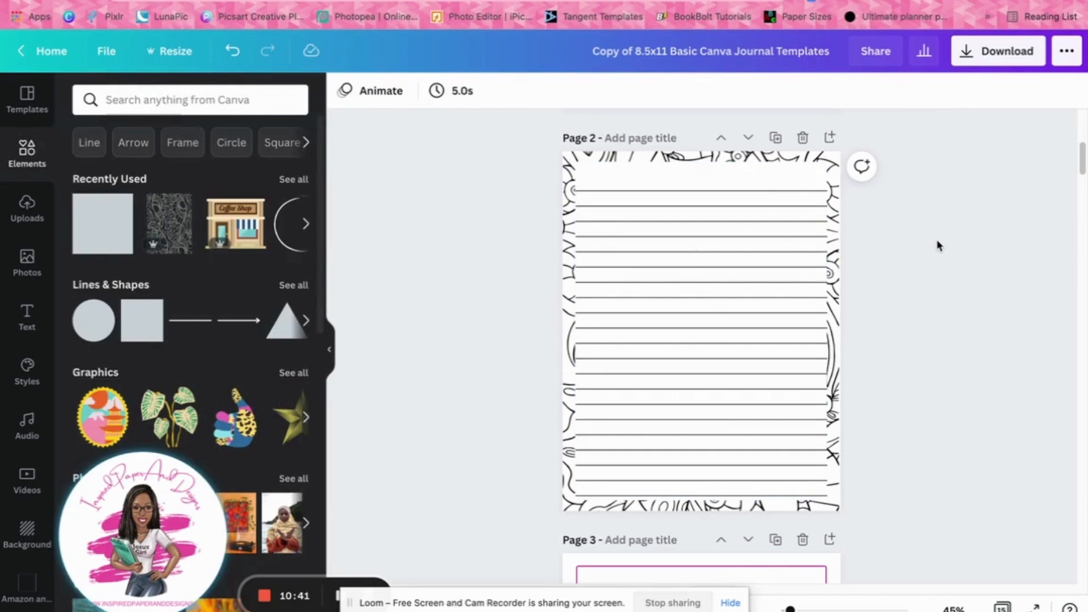
# Try widening the white rectangle slightly past both ends of the writing lines, and undo both changes
pyautogui.click(671, 182)
pyautogui.moveTo(826, 331); pyautogui.dragTo(832, 329)
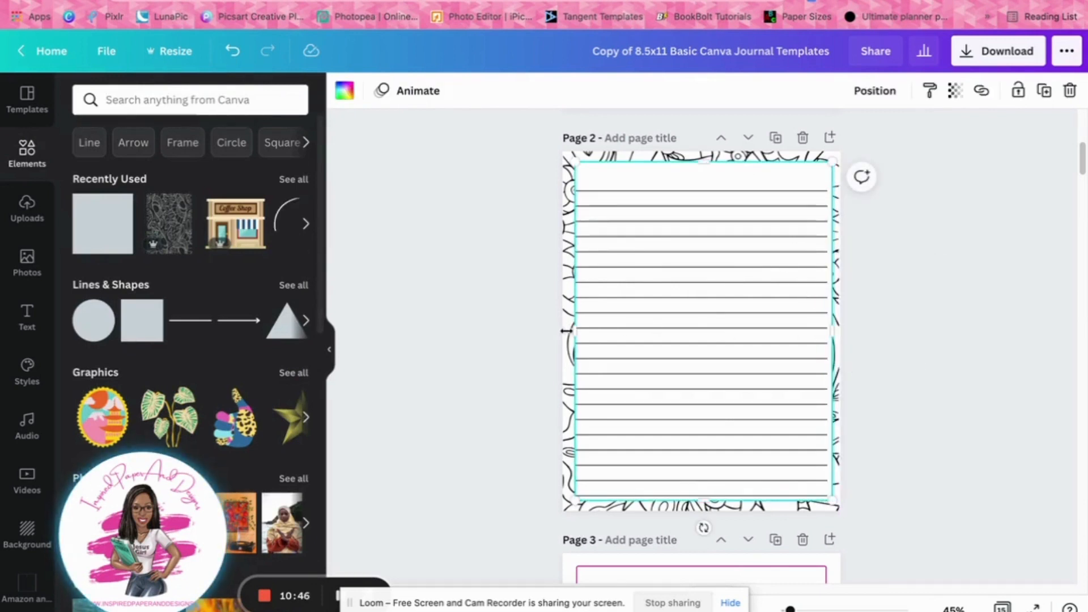
pyautogui.moveTo(575, 331); pyautogui.dragTo(571, 333)
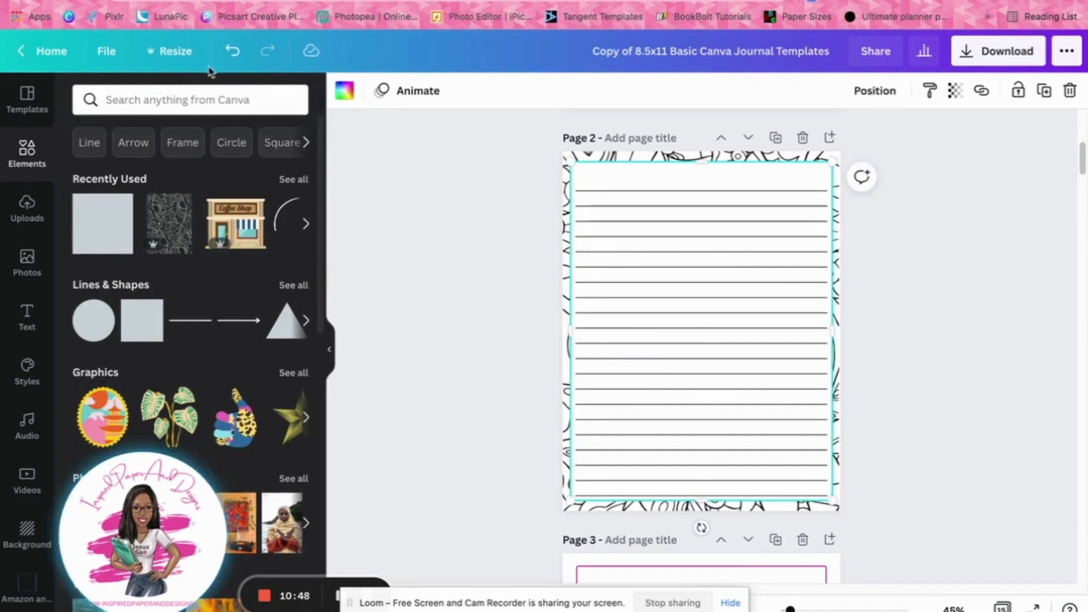
pyautogui.click(234, 56)
pyautogui.click(233, 56)
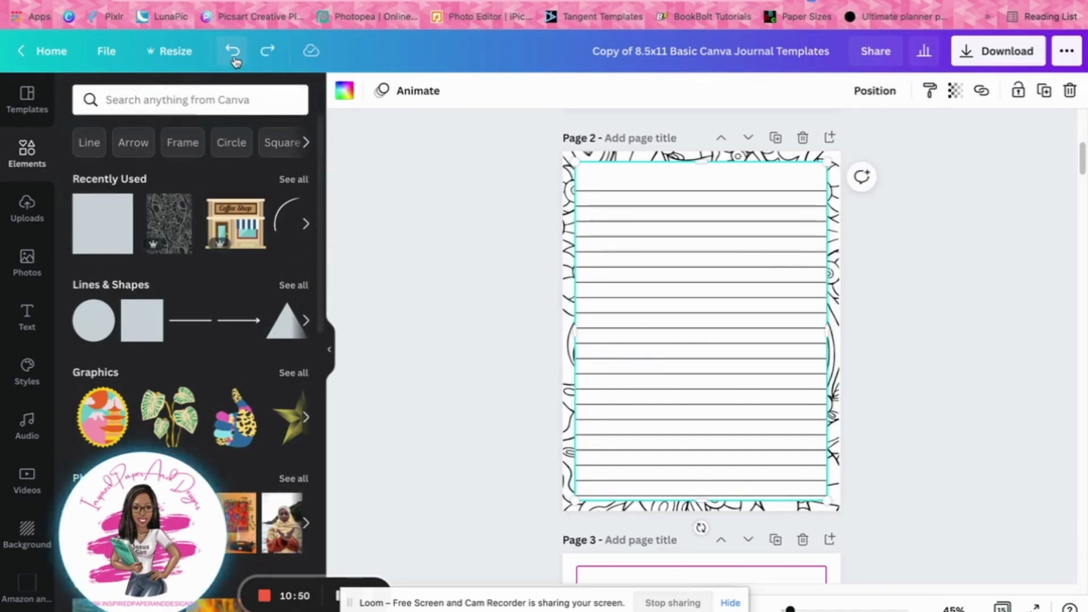
# Lock the doodle pattern and white rectangle together in place on page 2, and select the group of writing lines
pyautogui.click(871, 208)
pyautogui.click(741, 185)
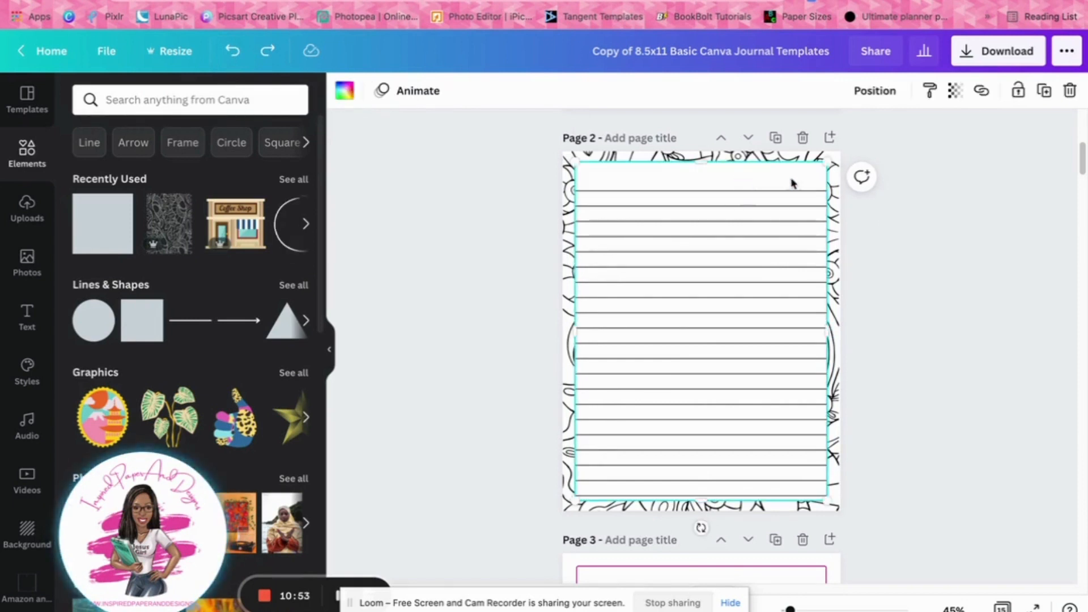
pyautogui.click(1068, 95)
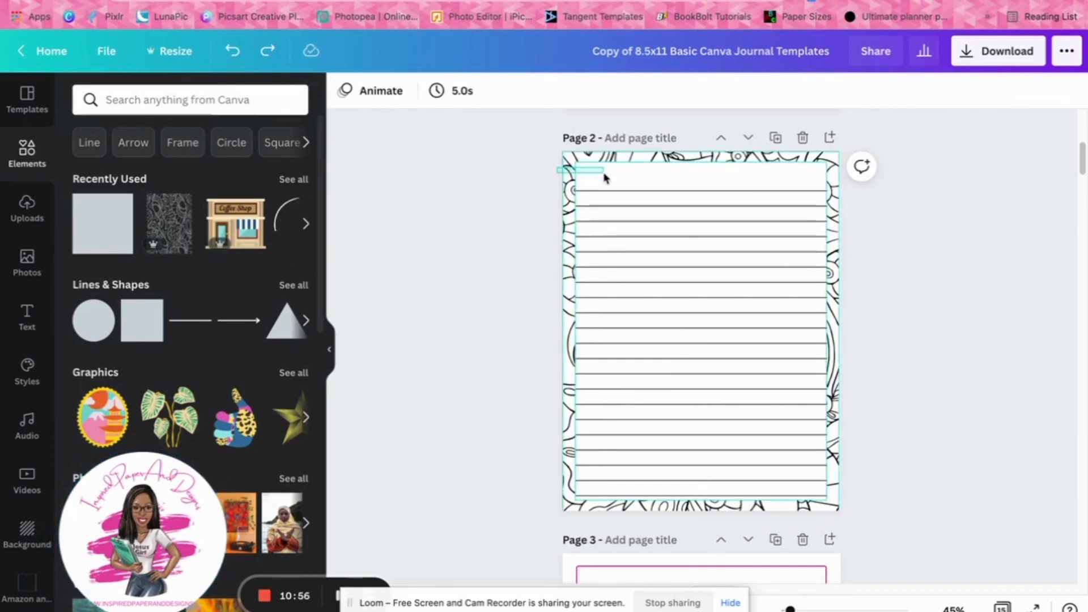
pyautogui.hotkey('ctrl', 'a')
pyautogui.press('Delete')
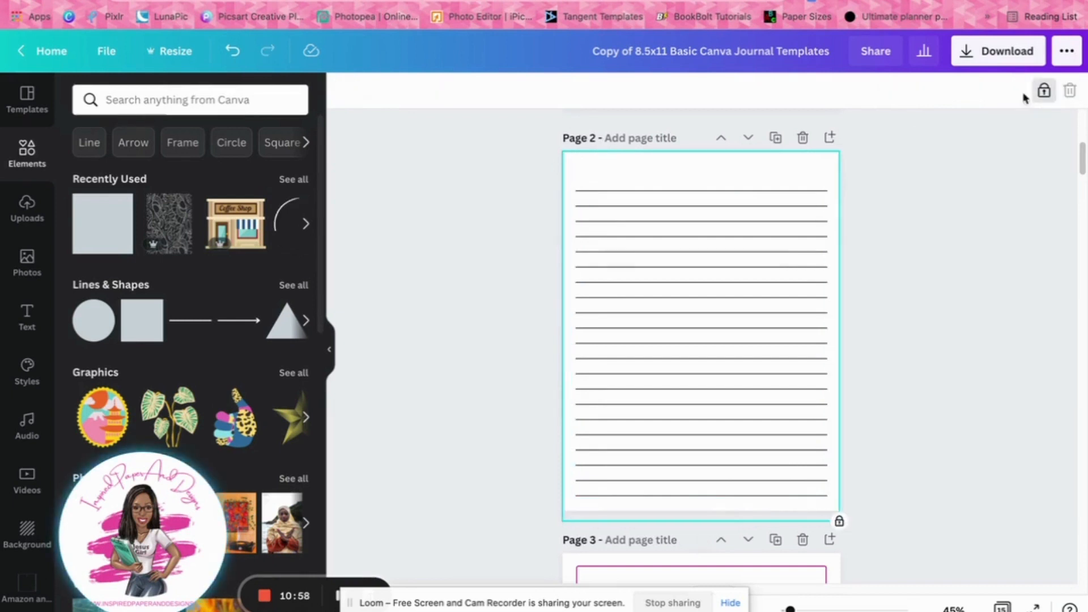
pyautogui.click(1020, 242)
pyautogui.hotkey('ctrl', 'z')
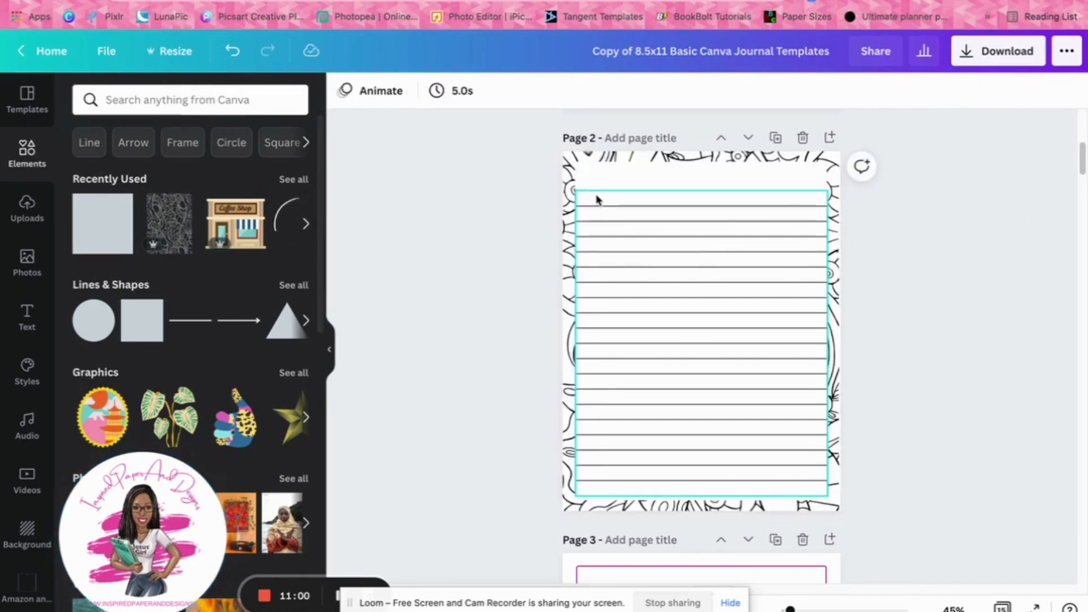
pyautogui.click(596, 200)
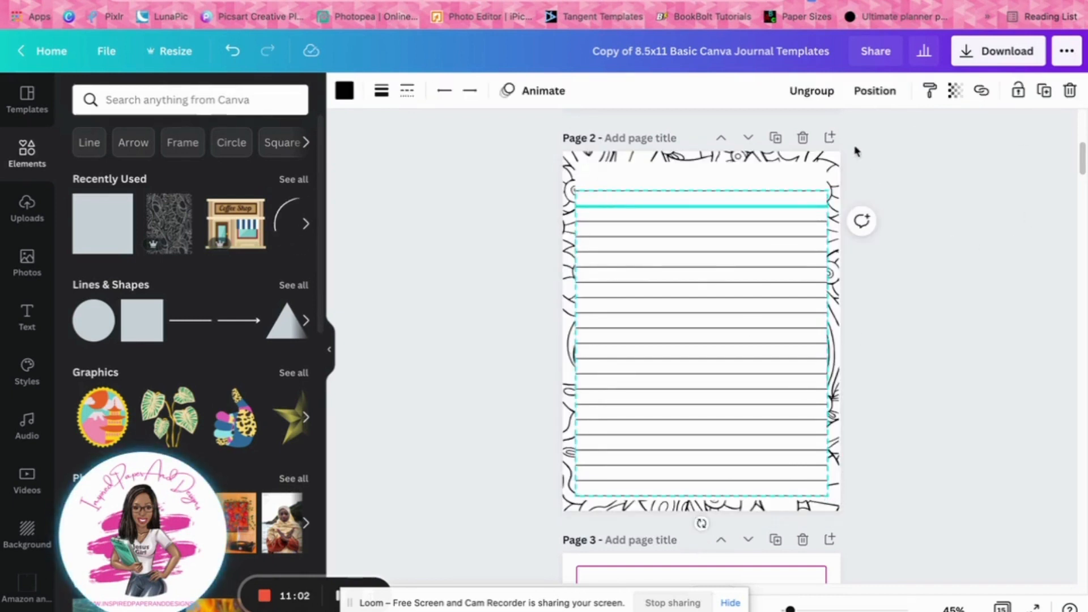
# Scale down the group of writing lines on page 2 and center it within the white rectangle
pyautogui.moveTo(828, 495); pyautogui.dragTo(801, 467)
pyautogui.moveTo(758, 407); pyautogui.dragTo(767, 420)
pyautogui.click(923, 418)
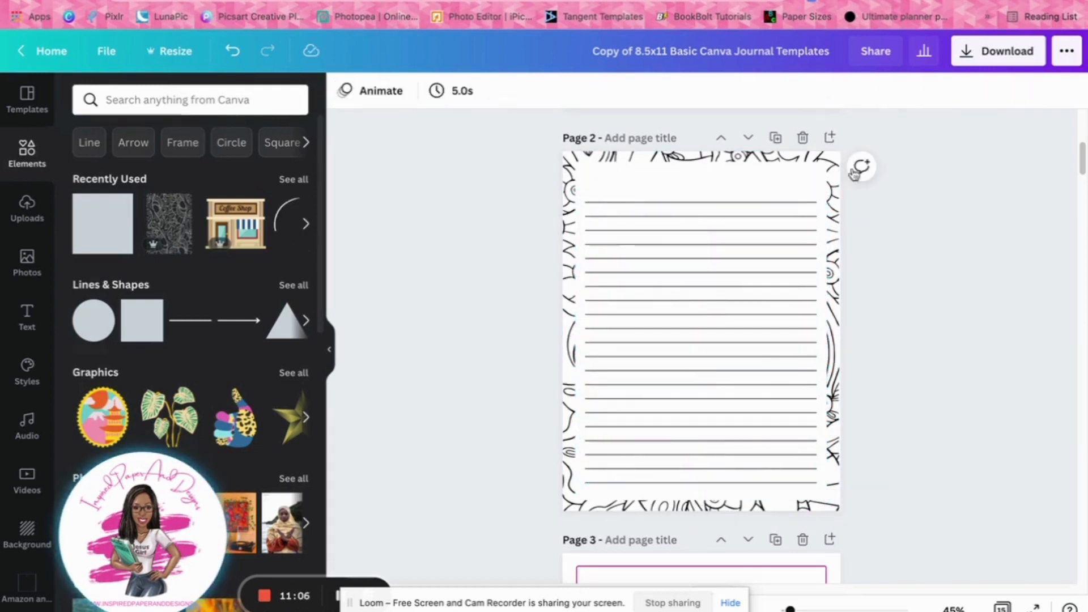
pyautogui.moveTo(704, 268); pyautogui.dragTo(705, 272)
# Unlock the white rectangle on page 2 and trim its side and top edges slightly inward to widen the patterned border
pyautogui.click(814, 194)
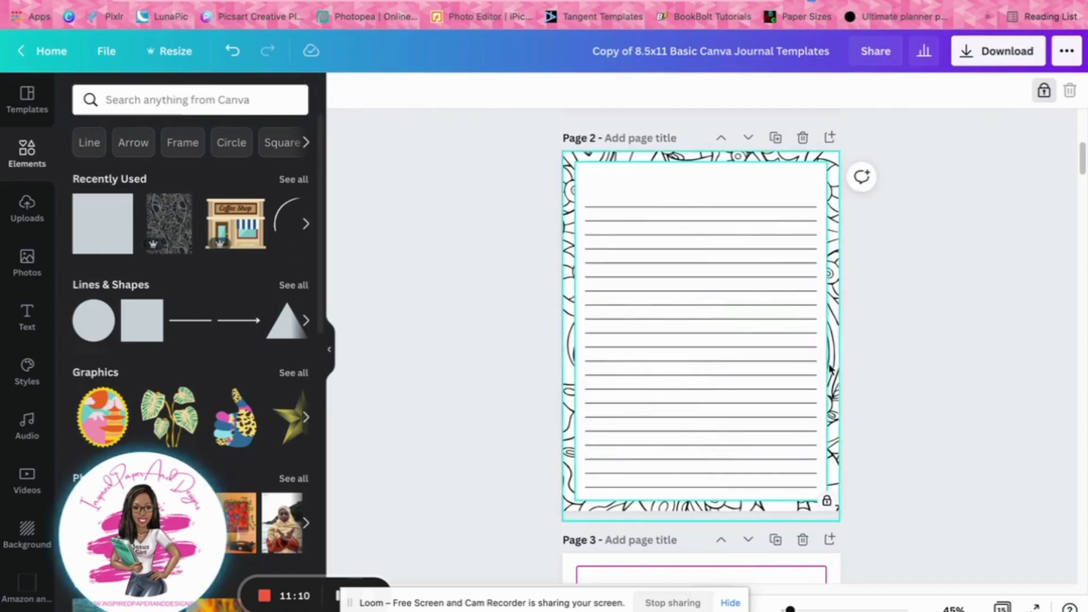
pyautogui.click(1044, 91)
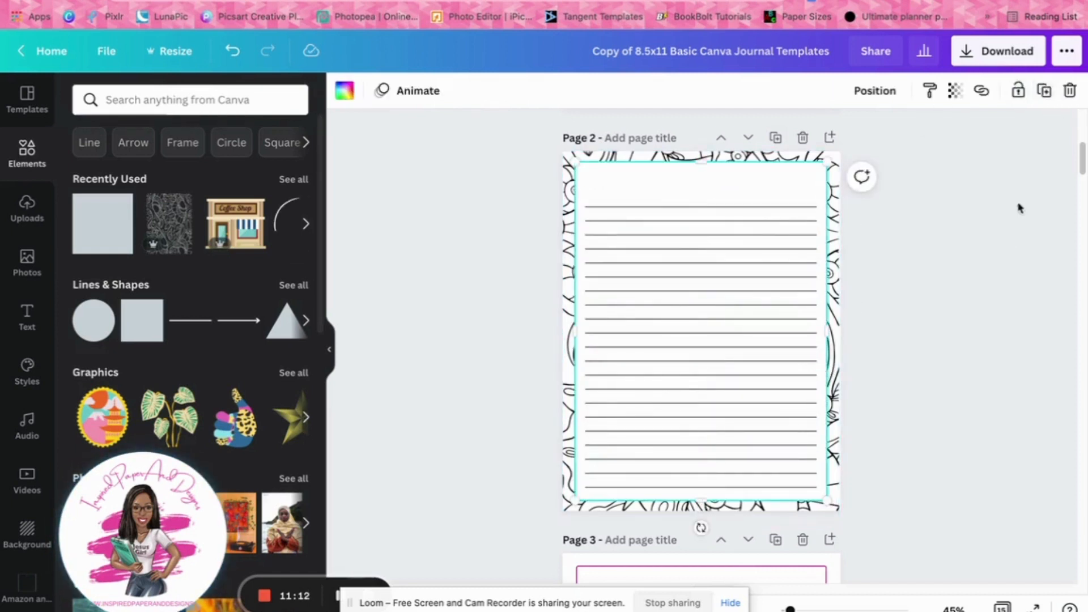
pyautogui.click(1019, 207)
pyautogui.click(821, 313)
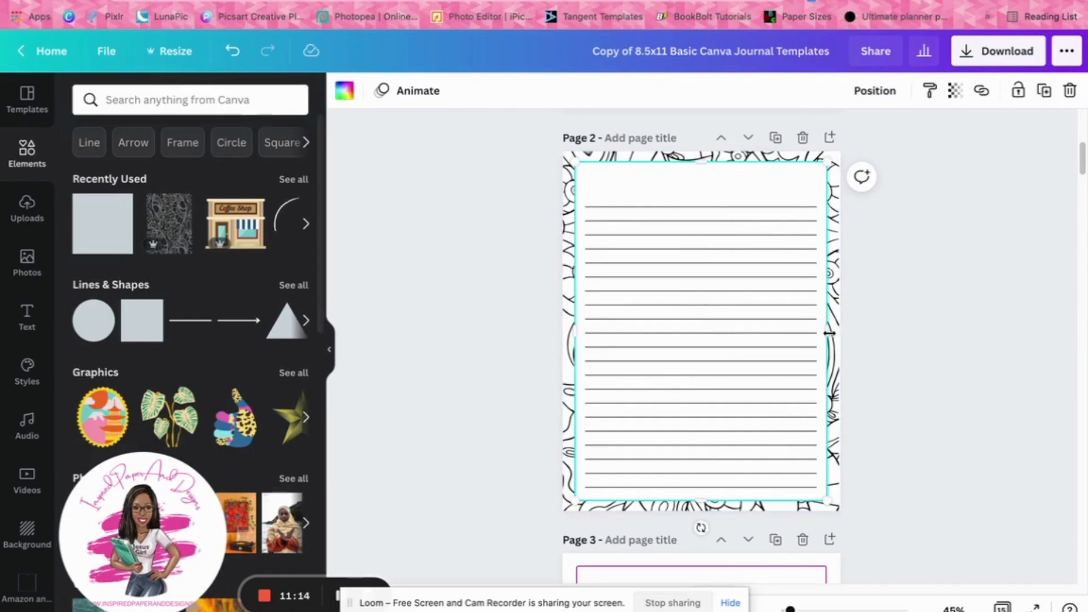
pyautogui.moveTo(828, 334); pyautogui.dragTo(821, 334)
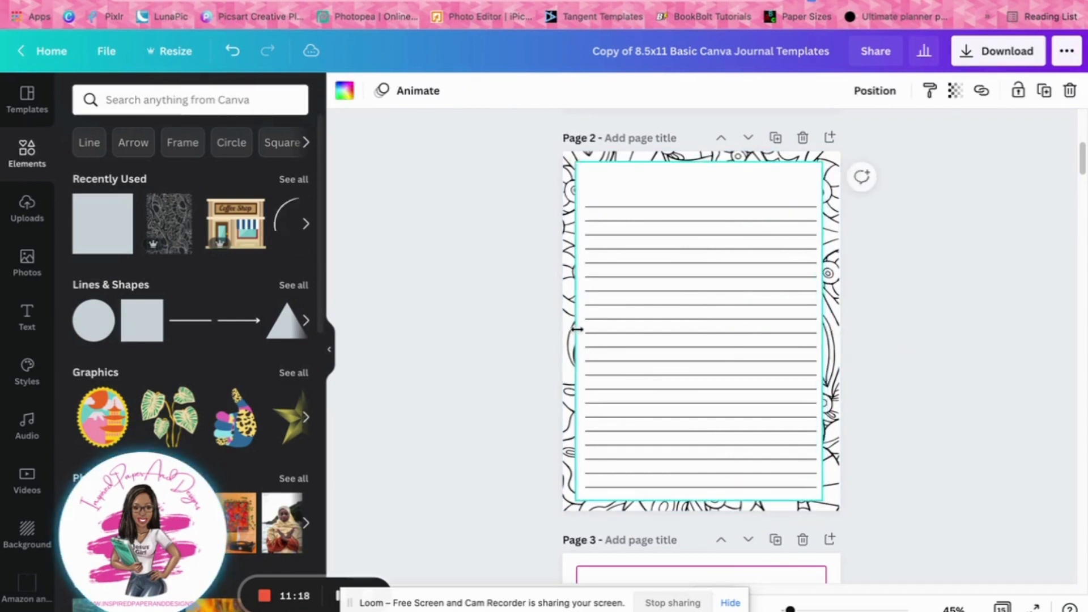
pyautogui.moveTo(577, 329); pyautogui.dragTo(579, 329)
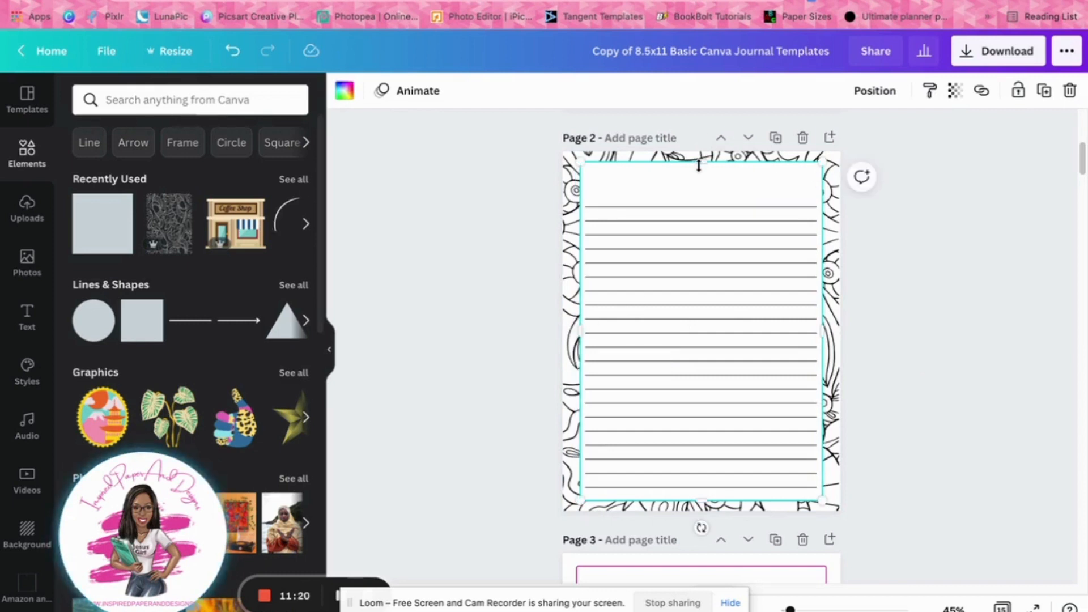
pyautogui.moveTo(698, 166); pyautogui.dragTo(699, 168)
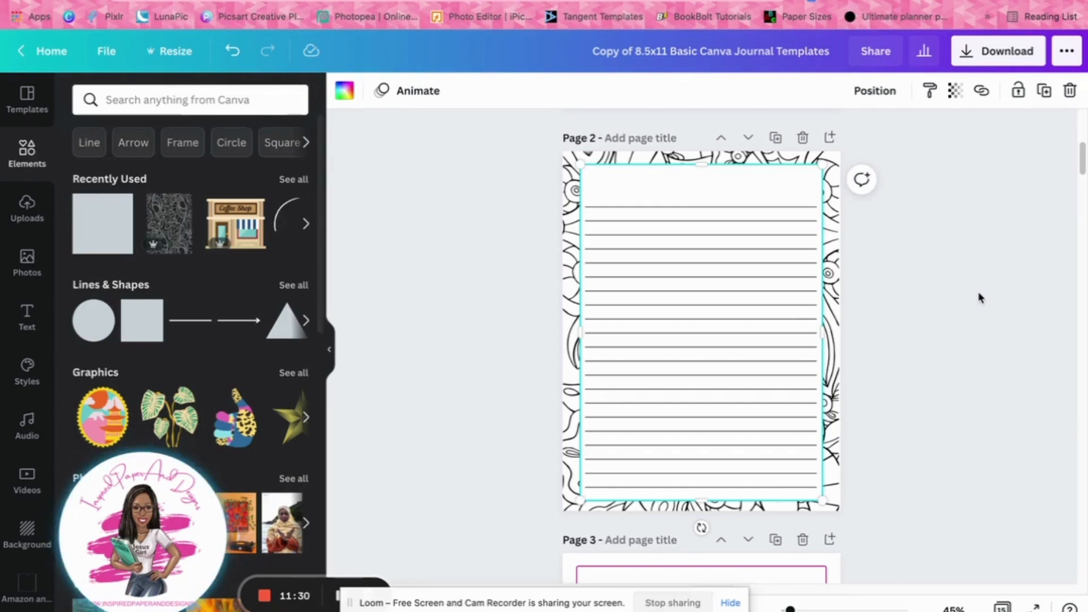
# Duplicate page 2 with its doodle border and writing lines
pyautogui.click(775, 138)
pyautogui.click(956, 331)
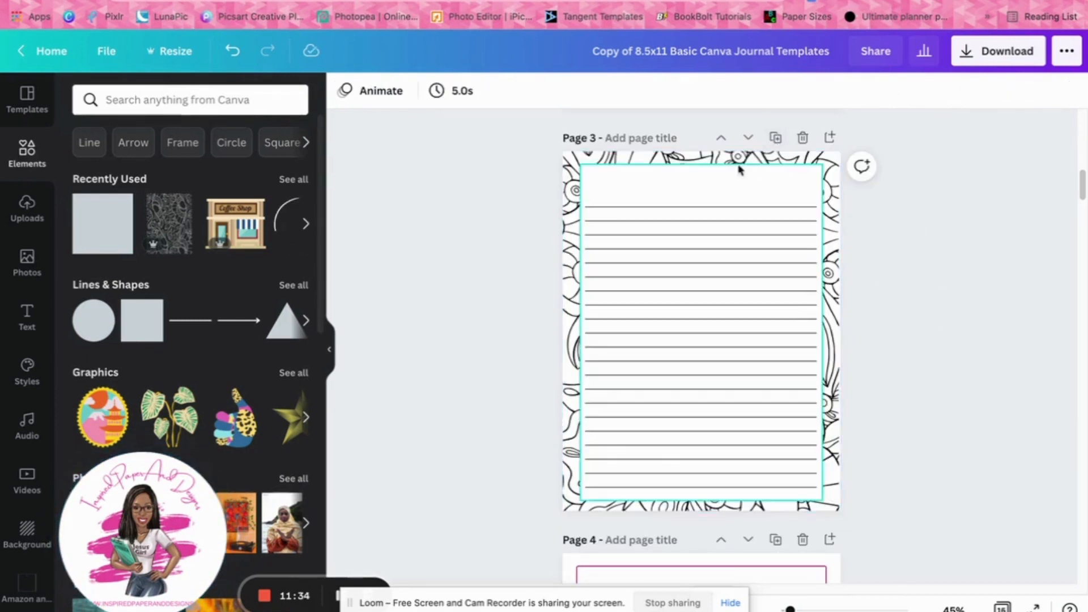
pyautogui.click(734, 509)
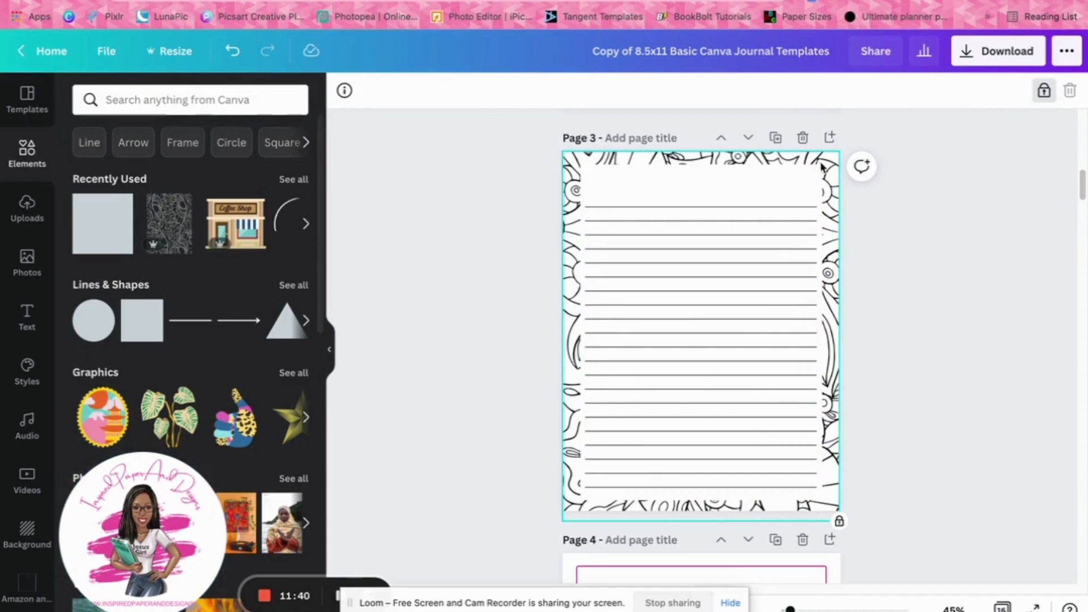
pyautogui.click(933, 509)
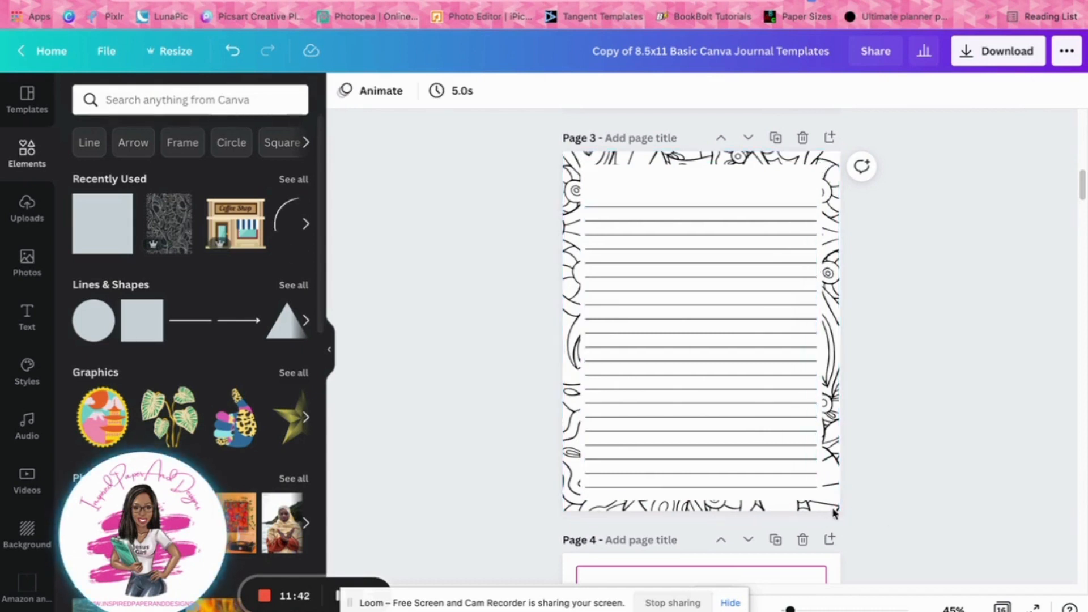
# Unlock the doodle pattern on page 3 and resize it proportionally to extend just past the page edges
pyautogui.click(834, 513)
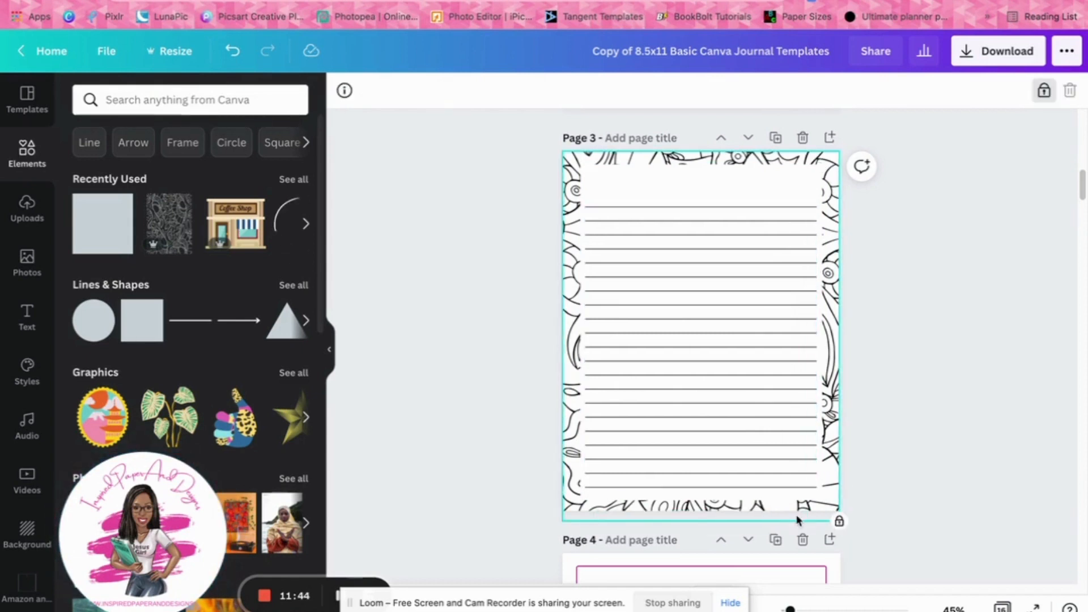
pyautogui.click(791, 493)
pyautogui.click(832, 210)
pyautogui.click(1048, 92)
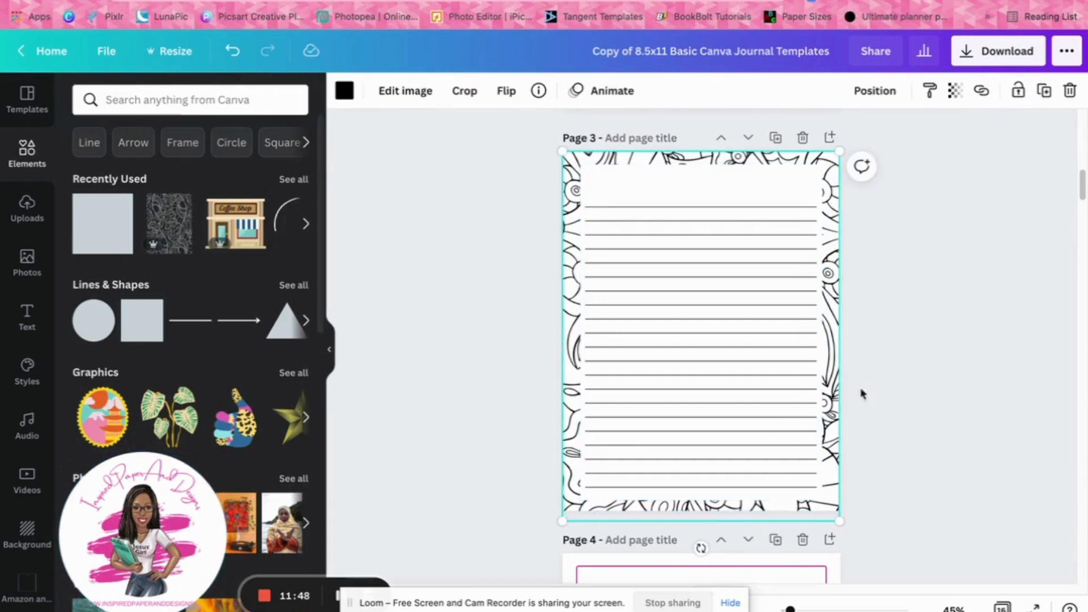
pyautogui.moveTo(843, 528); pyautogui.dragTo(919, 433)
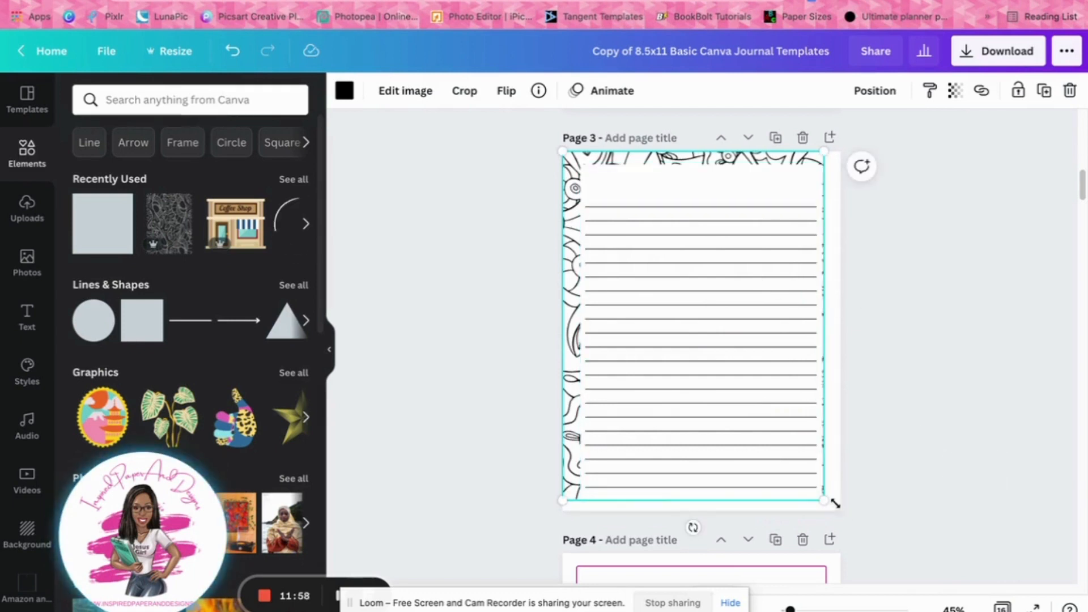
pyautogui.moveTo(832, 502); pyautogui.dragTo(853, 518)
# Lower the top edge of the white rectangle on page 3 slightly to deepen the patterned border above it
pyautogui.click(759, 185)
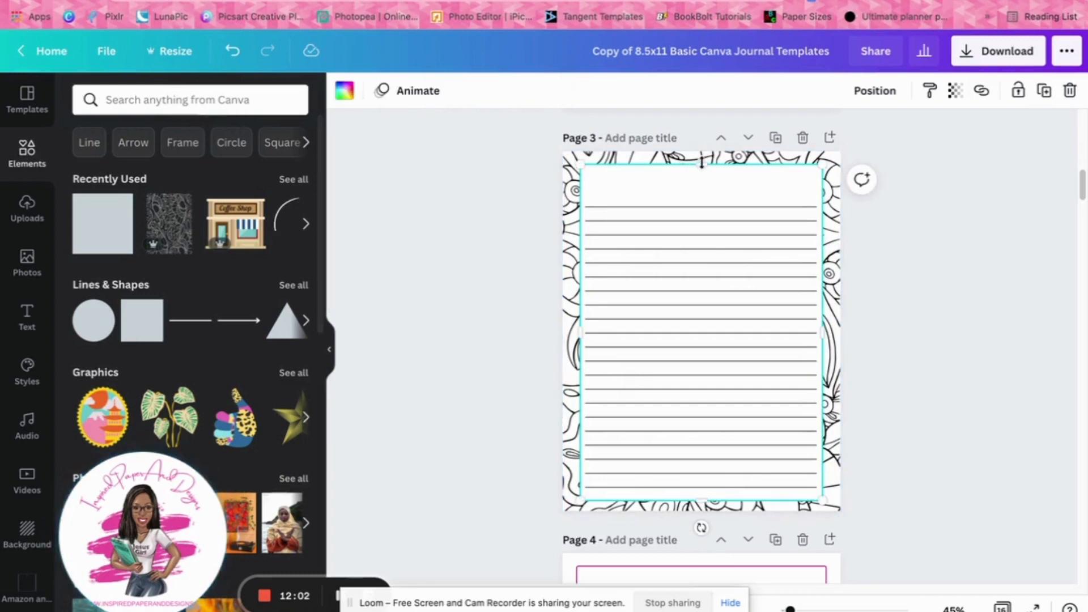
pyautogui.moveTo(702, 163)
pyautogui.mouseDown()
pyautogui.moveTo(699, 196)
pyautogui.moveTo(701, 171)
pyautogui.mouseUp()
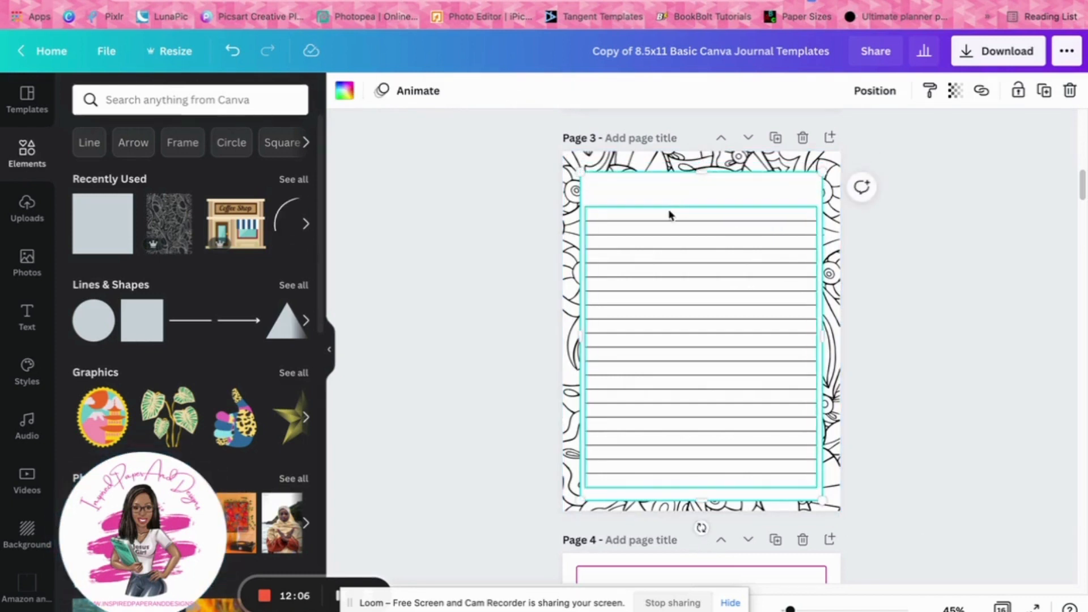
pyautogui.click(666, 214)
pyautogui.click(932, 226)
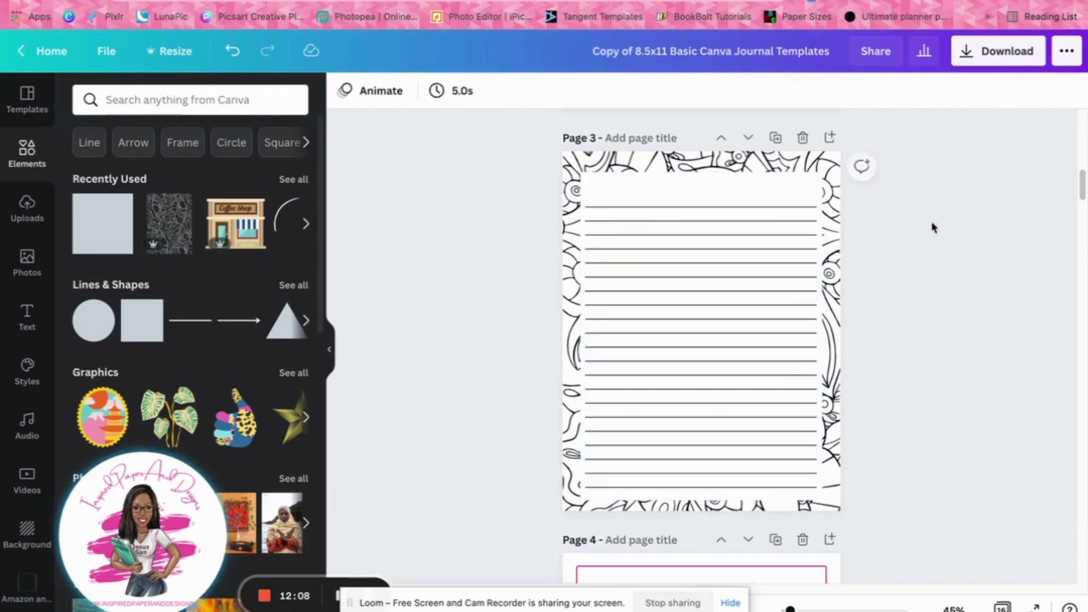
# Lock the white rectangle on page 3 and delete the top seven writing lines
pyautogui.click(614, 197)
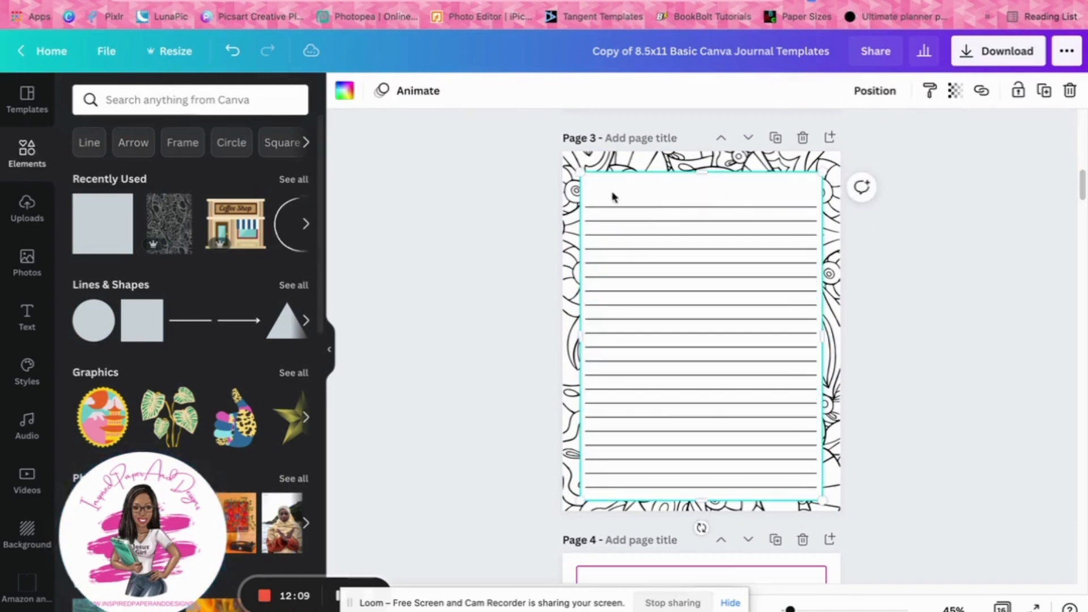
pyautogui.click(1017, 92)
pyautogui.moveTo(607, 195); pyautogui.dragTo(639, 306)
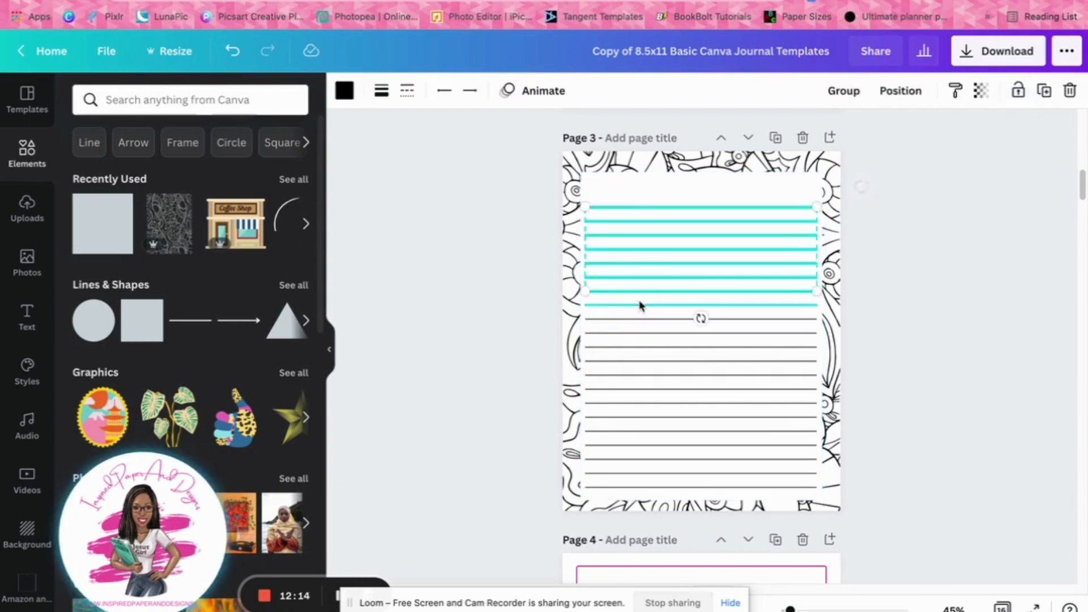
pyautogui.press('Delete')
# Unlock the white rectangle and reshape it to cover the full page width and bottom, leaving only a patterned header band
pyautogui.click(686, 220)
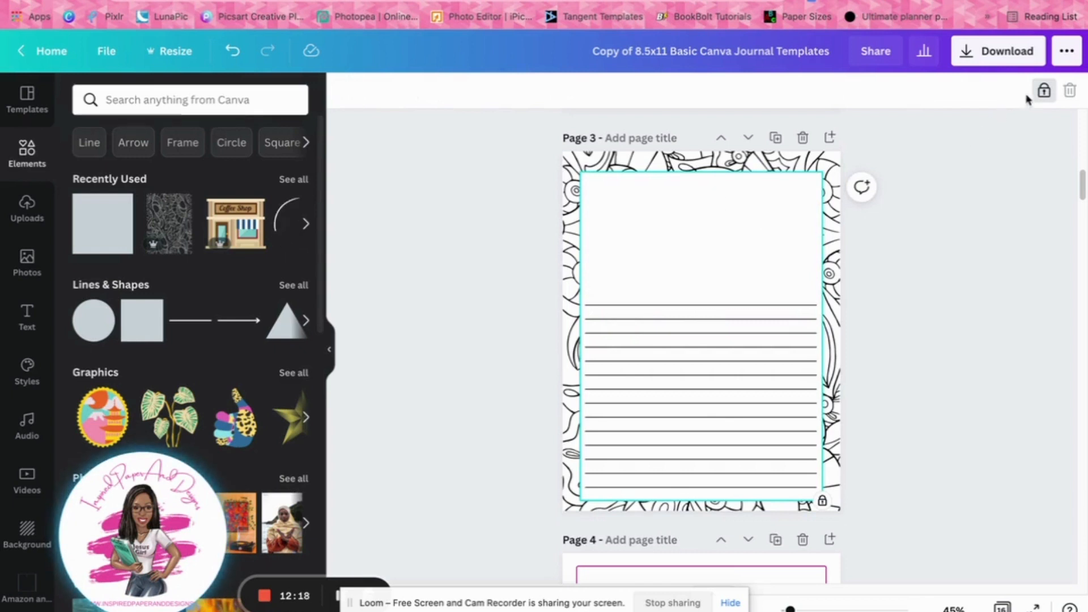
pyautogui.click(1042, 91)
pyautogui.moveTo(702, 178); pyautogui.dragTo(694, 248)
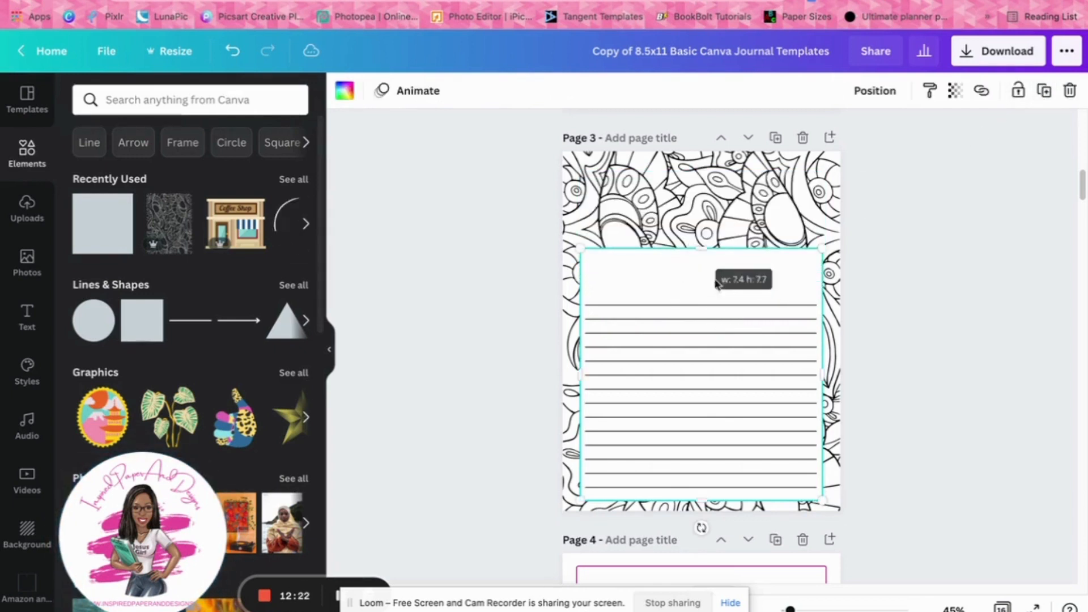
pyautogui.moveTo(822, 361); pyautogui.dragTo(866, 366)
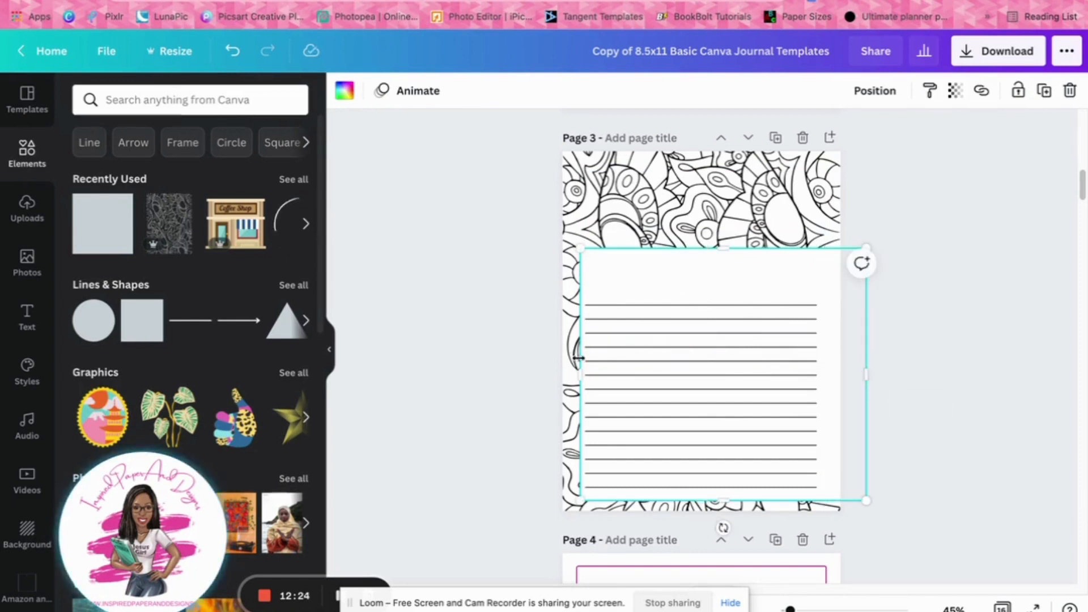
pyautogui.moveTo(580, 363); pyautogui.dragTo(542, 365)
pyautogui.moveTo(710, 500); pyautogui.dragTo(708, 520)
pyautogui.click(983, 417)
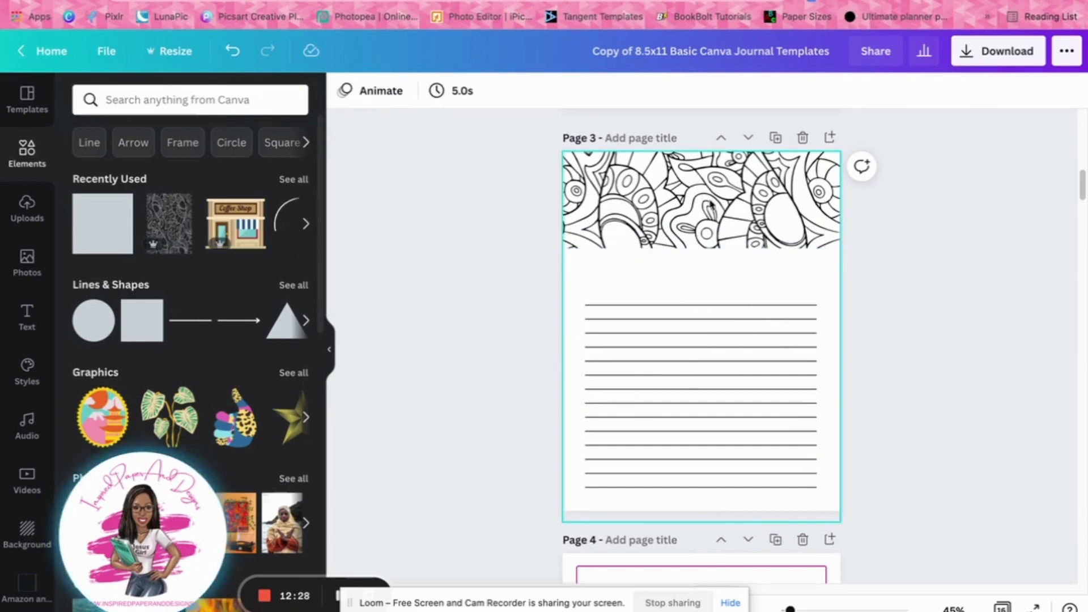
# Raise the white rectangle's top edge to shorten the patterned header, and pull its sides in closer to the page edges
pyautogui.click(725, 275)
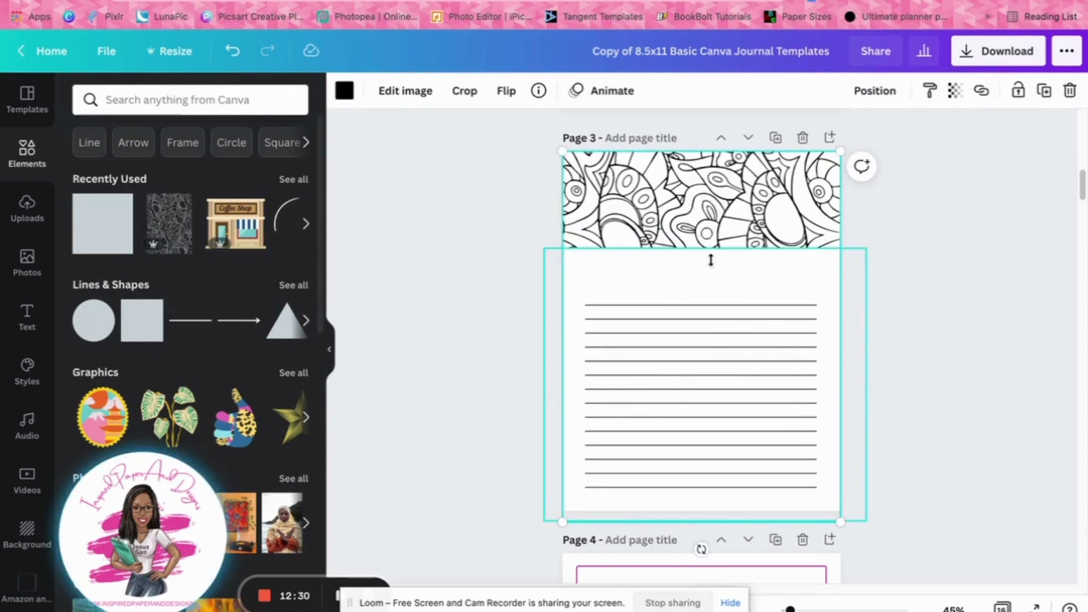
pyautogui.click(711, 259)
pyautogui.moveTo(706, 248); pyautogui.dragTo(706, 222)
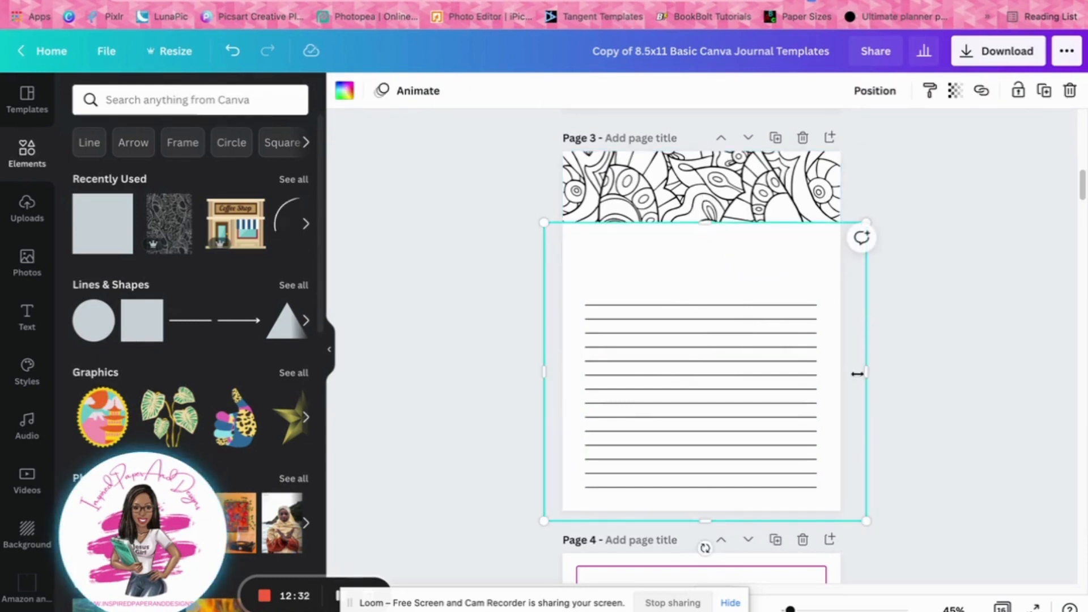
pyautogui.moveTo(852, 379); pyautogui.dragTo(847, 379)
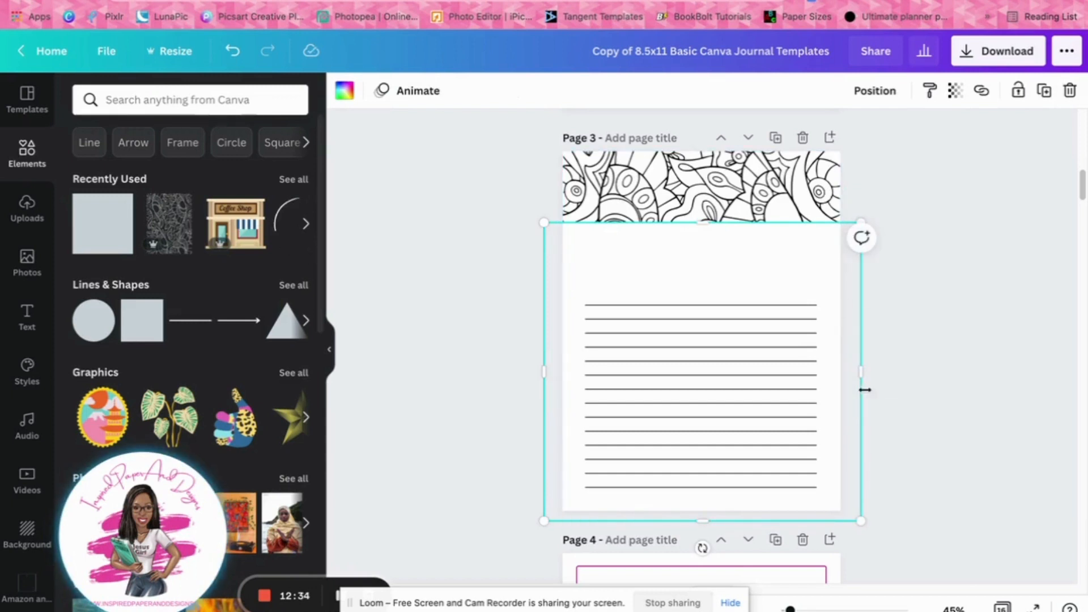
pyautogui.moveTo(544, 373); pyautogui.dragTo(551, 373)
pyautogui.moveTo(860, 379); pyautogui.dragTo(845, 376)
pyautogui.click(942, 335)
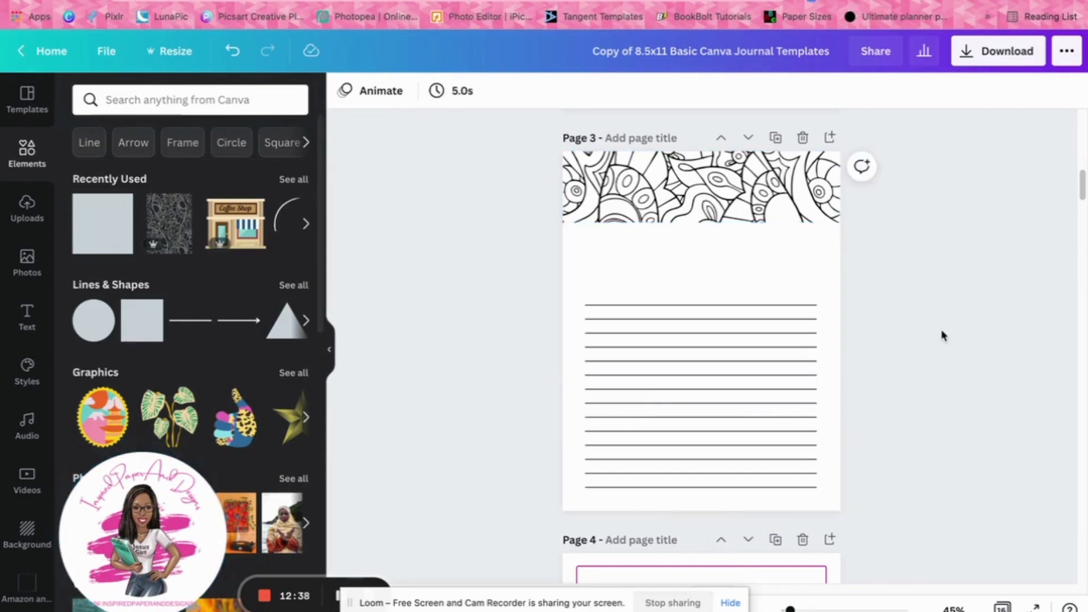
pyautogui.moveTo(721, 294); pyautogui.dragTo(727, 337)
pyautogui.click(232, 50)
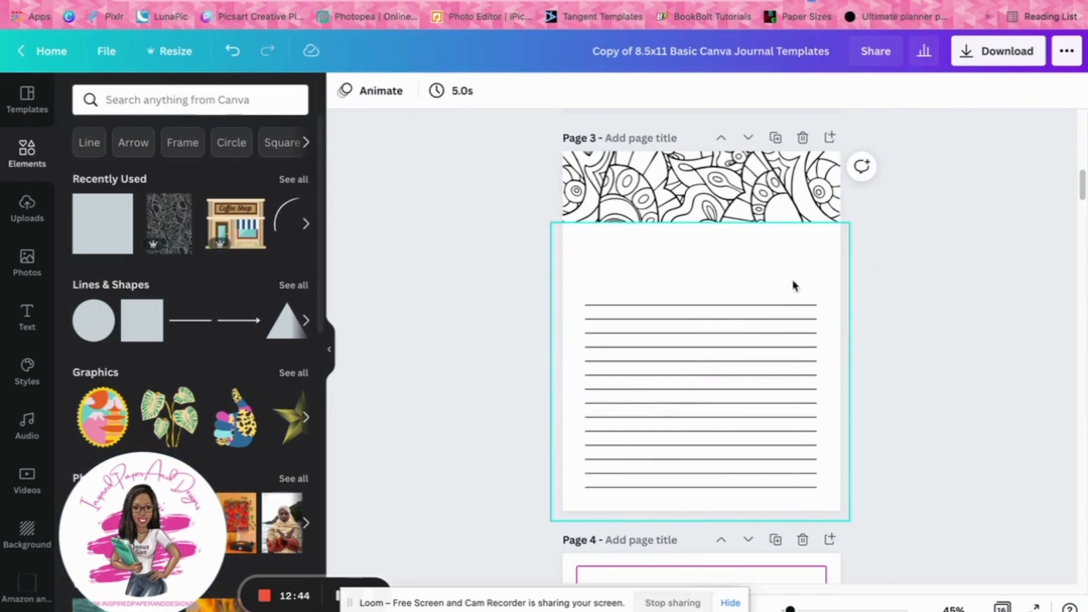
pyautogui.moveTo(793, 304); pyautogui.dragTo(797, 355)
pyautogui.hotkey('ctrl', 'z')
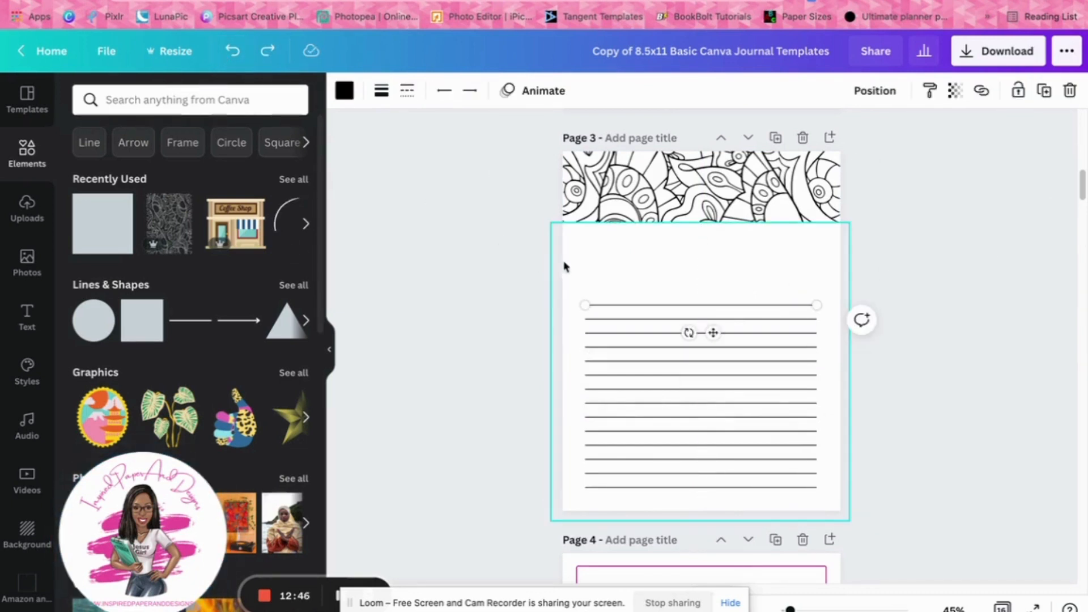
# Group the top five writing lines on page 3, duplicate the group, and place the copy evenly above the remaining lines
pyautogui.moveTo(598, 351); pyautogui.dragTo(702, 289)
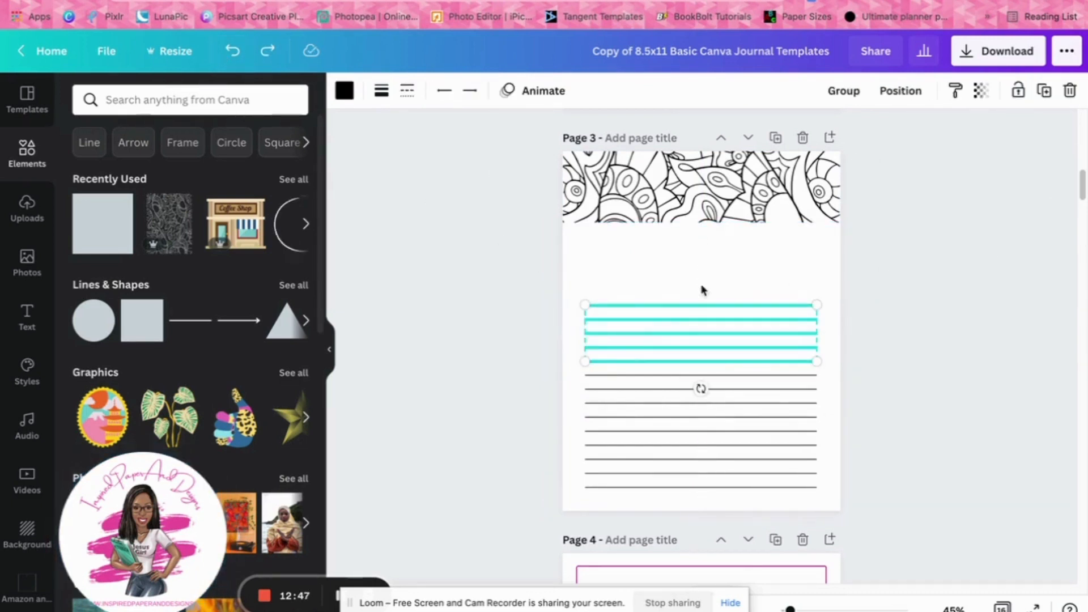
pyautogui.click(843, 91)
pyautogui.click(1044, 92)
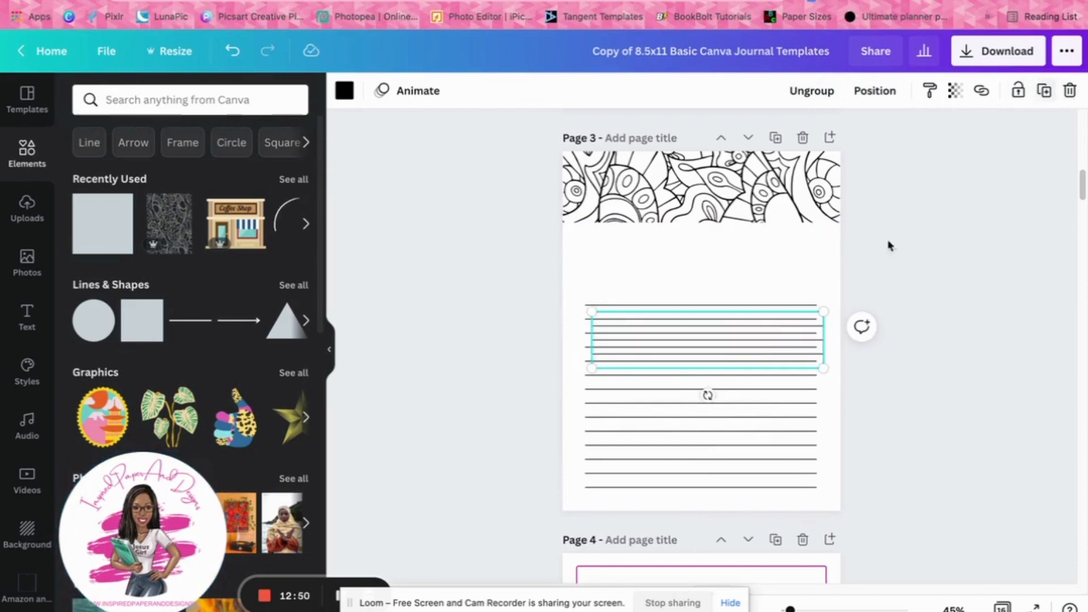
pyautogui.moveTo(764, 340); pyautogui.dragTo(754, 267)
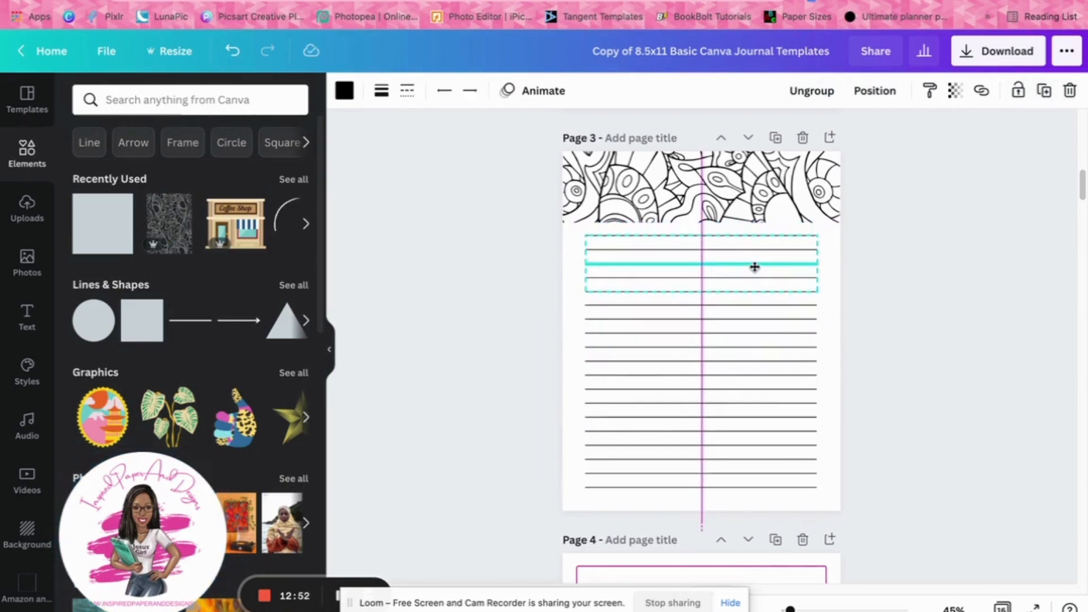
pyautogui.click(955, 299)
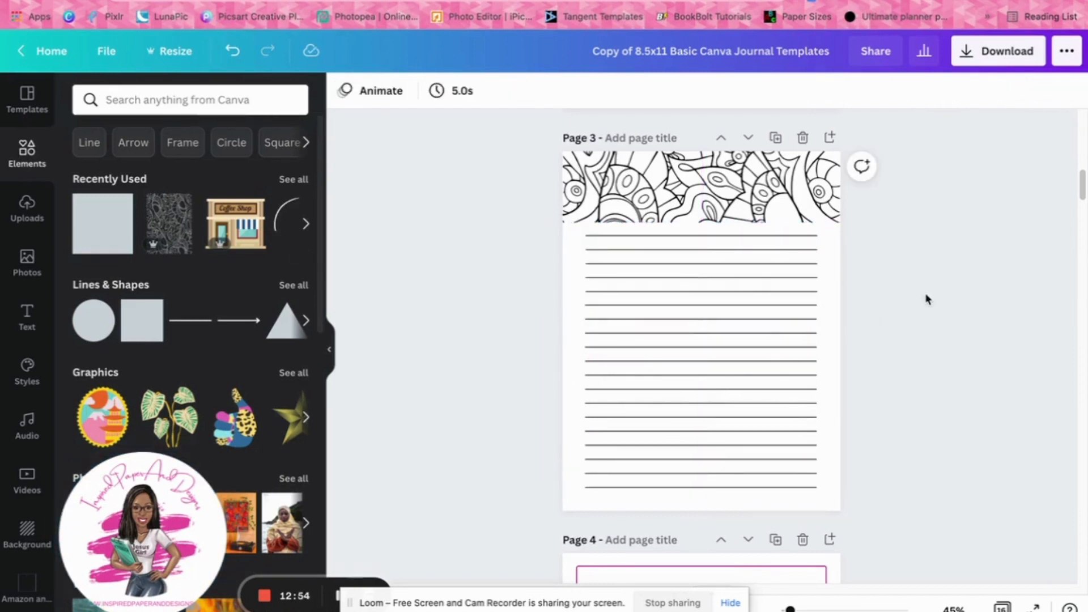
# Ungroup the copied writing lines and delete the top one just below the patterned header
pyautogui.click(803, 235)
pyautogui.click(829, 89)
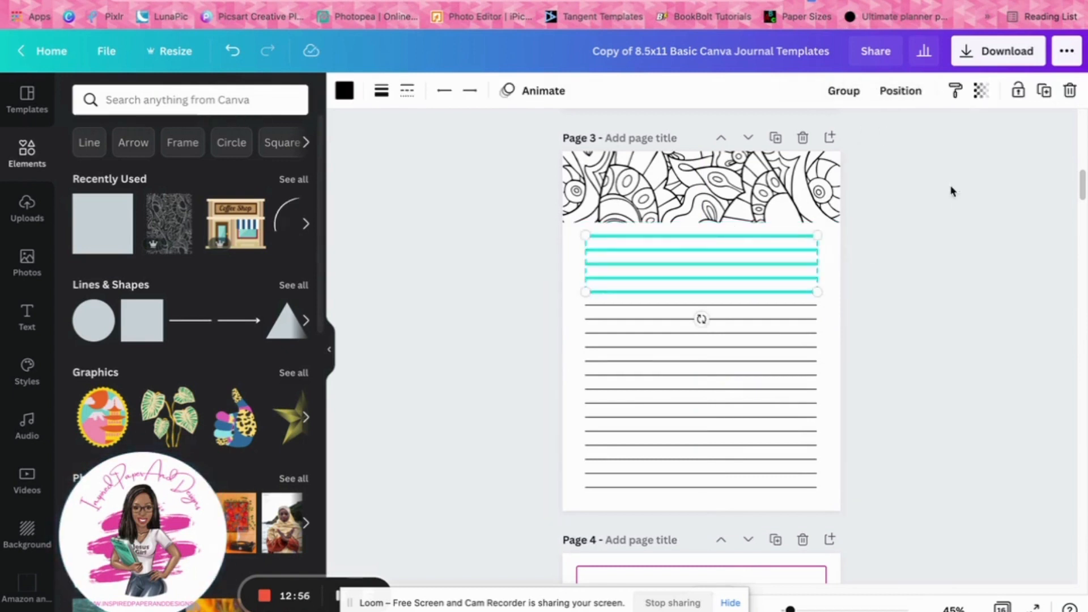
pyautogui.click(952, 192)
pyautogui.click(800, 236)
pyautogui.press('Delete')
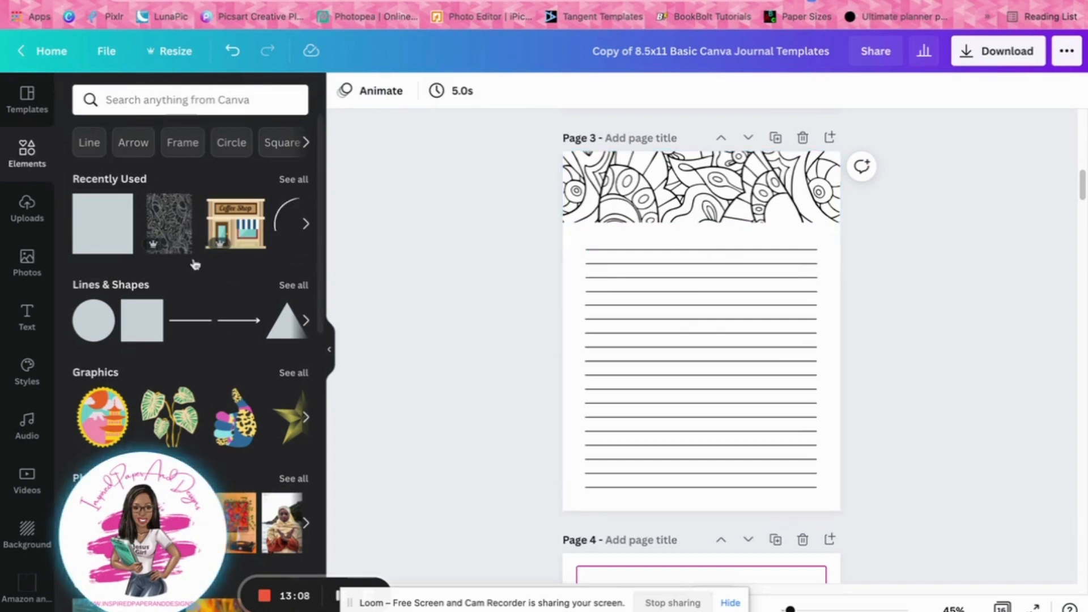
# Search the elements for "Mandelas" and browse the designs suitable as a patterned page header
pyautogui.click(154, 101)
pyautogui.click(141, 168)
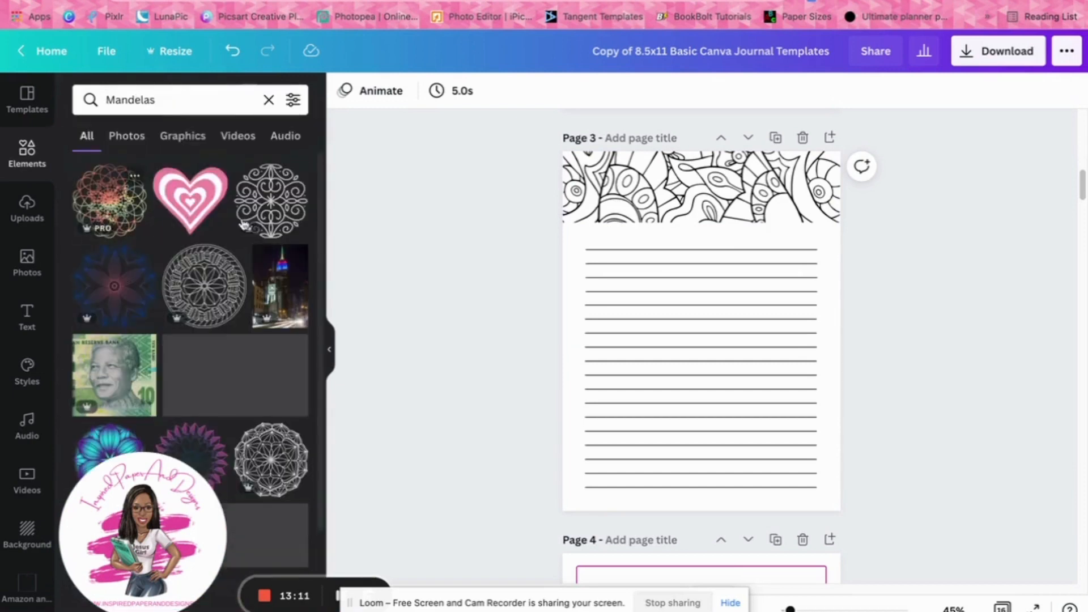
pyautogui.scroll(-6, 260, 418)
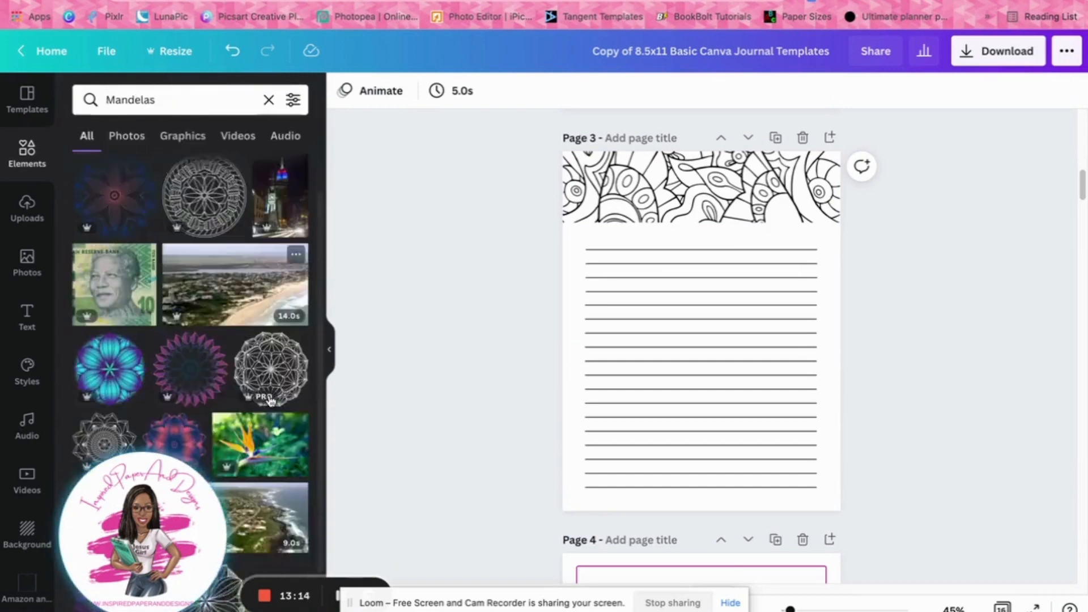
pyautogui.click(677, 184)
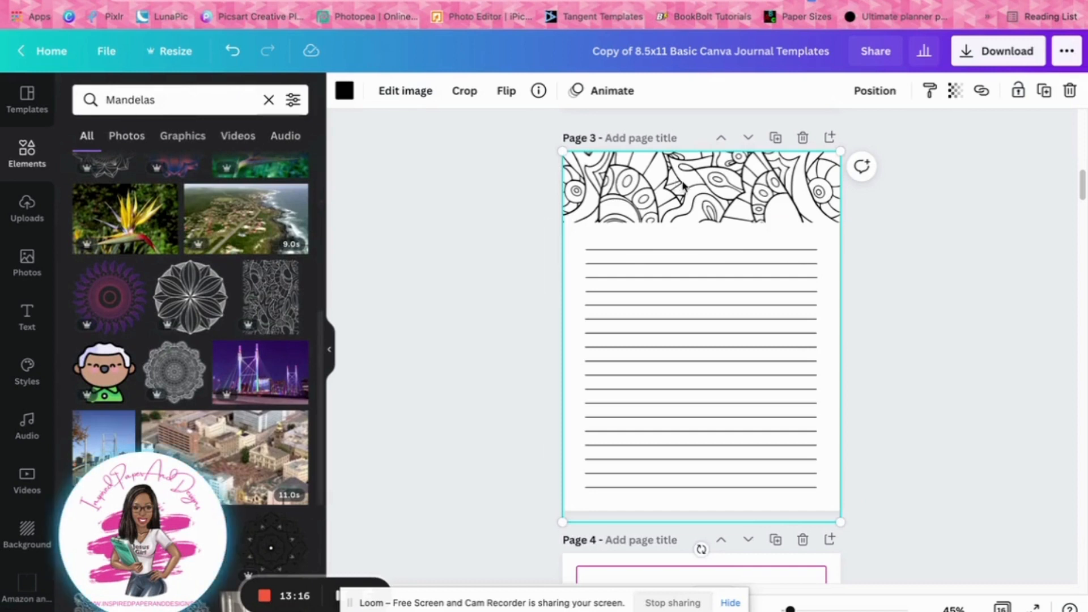
pyautogui.moveTo(677, 184)
pyautogui.mouseDown()
pyautogui.moveTo(686, 138)
pyautogui.moveTo(679, 1)
pyautogui.moveTo(670, 118)
pyautogui.moveTo(687, 181)
pyautogui.mouseUp()
pyautogui.click(976, 195)
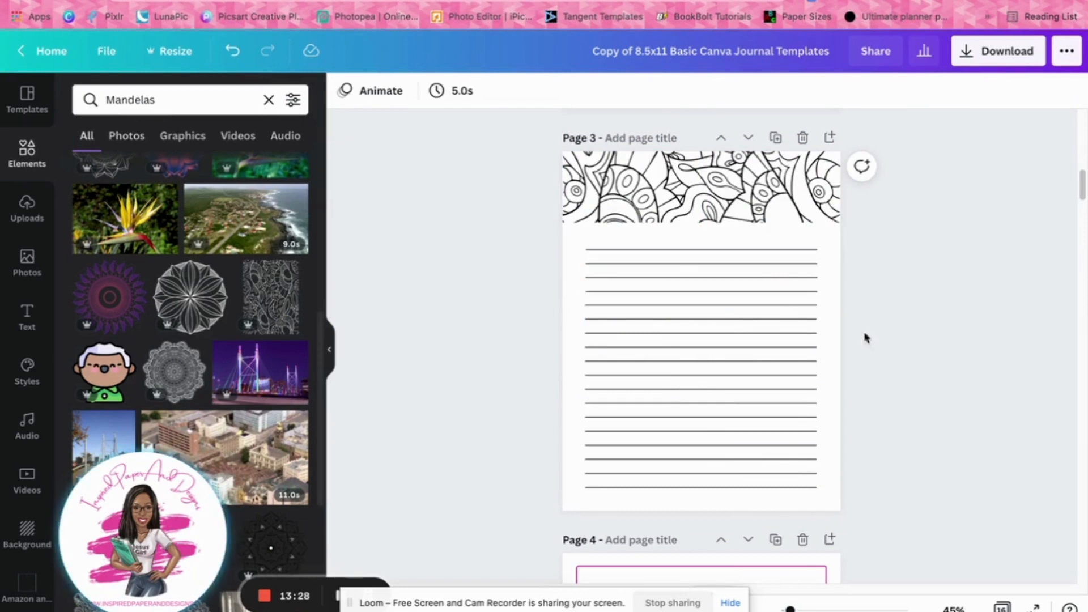
# Duplicate page 2 and, on the copy, extend the white rectangle past the page's left edge to cover the left border
pyautogui.scroll(-1, 864, 338)
pyautogui.scroll(6, 906, 374)
pyautogui.scroll(1, 906, 381)
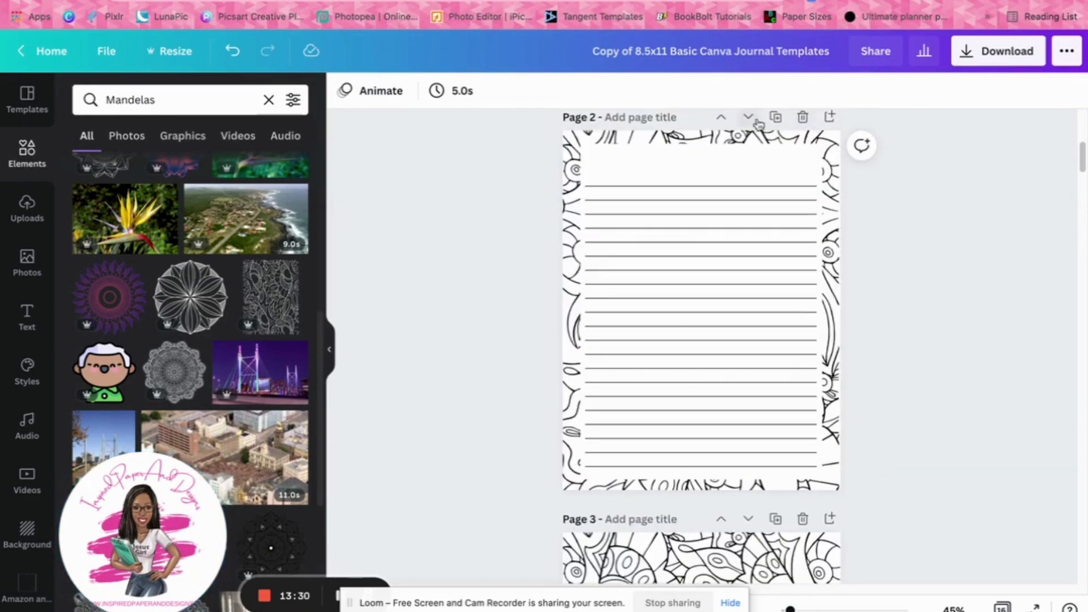
pyautogui.click(774, 117)
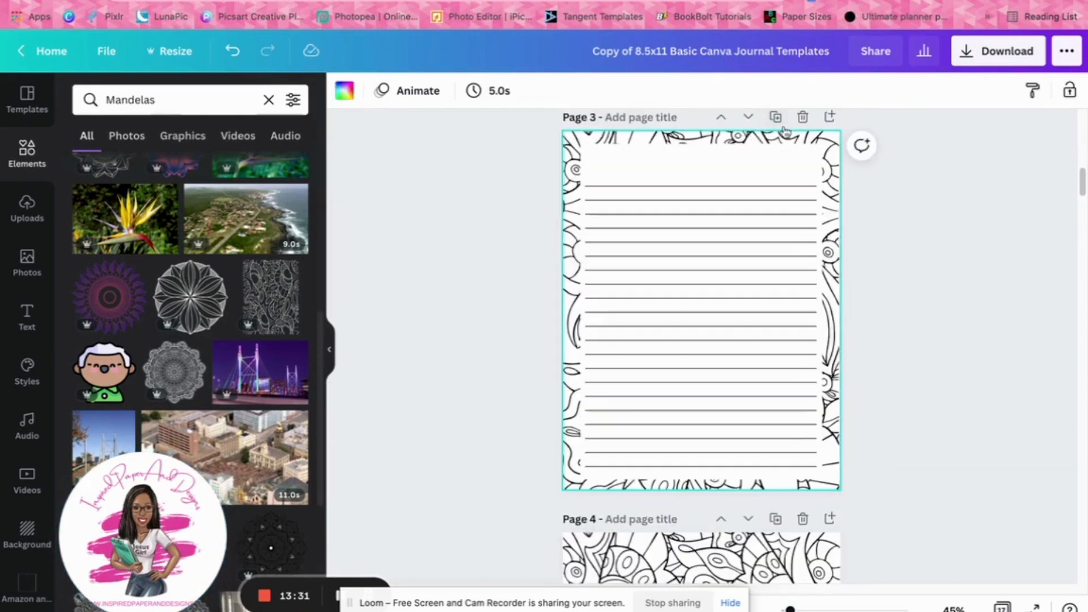
pyautogui.click(722, 160)
pyautogui.click(801, 212)
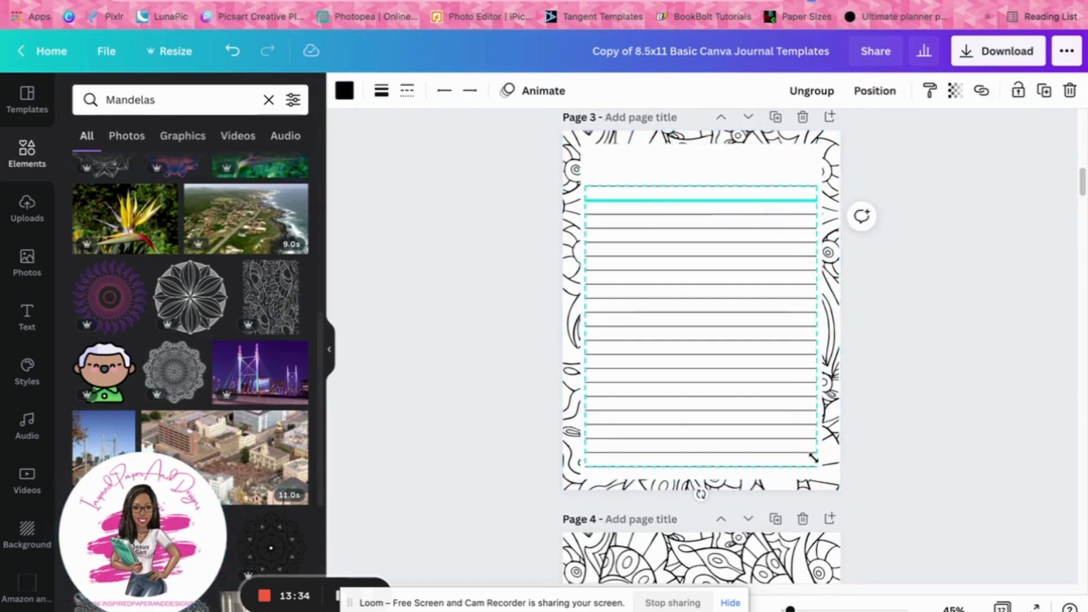
pyautogui.click(626, 148)
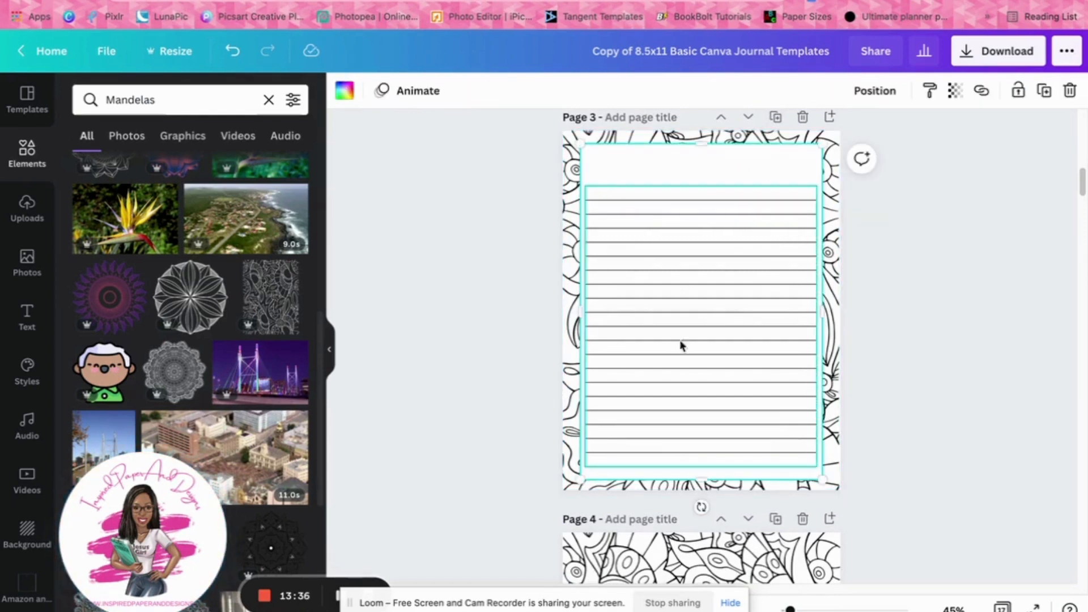
pyautogui.moveTo(578, 276); pyautogui.dragTo(542, 303)
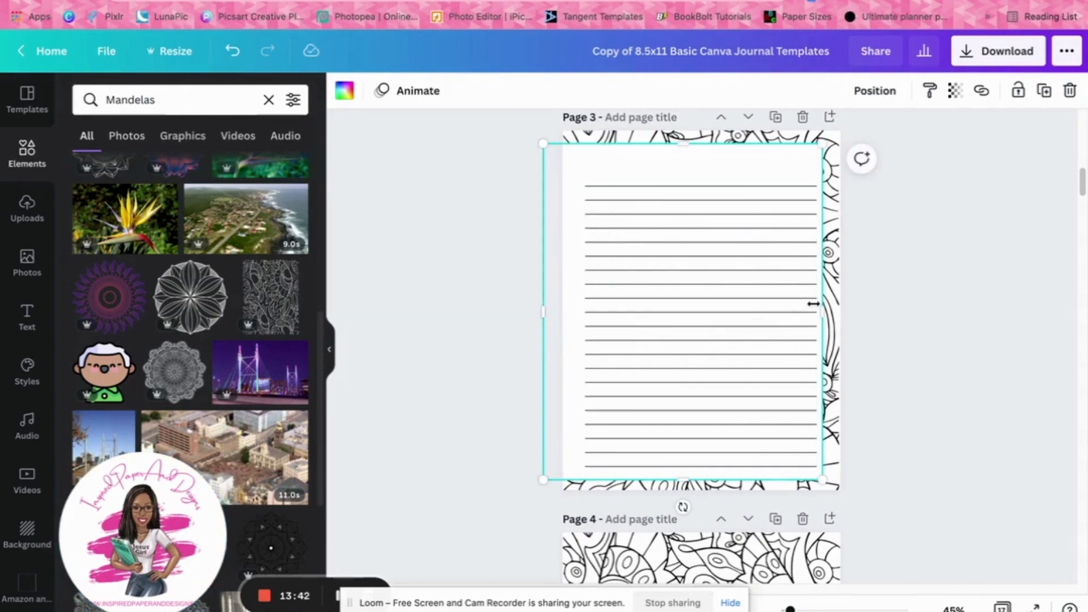
# Shift the page 3 writing lines left and reshape the white rectangle to full page height, leaving a patterned strip down the page's right side
pyautogui.click(765, 213)
pyautogui.moveTo(765, 213); pyautogui.dragTo(674, 210)
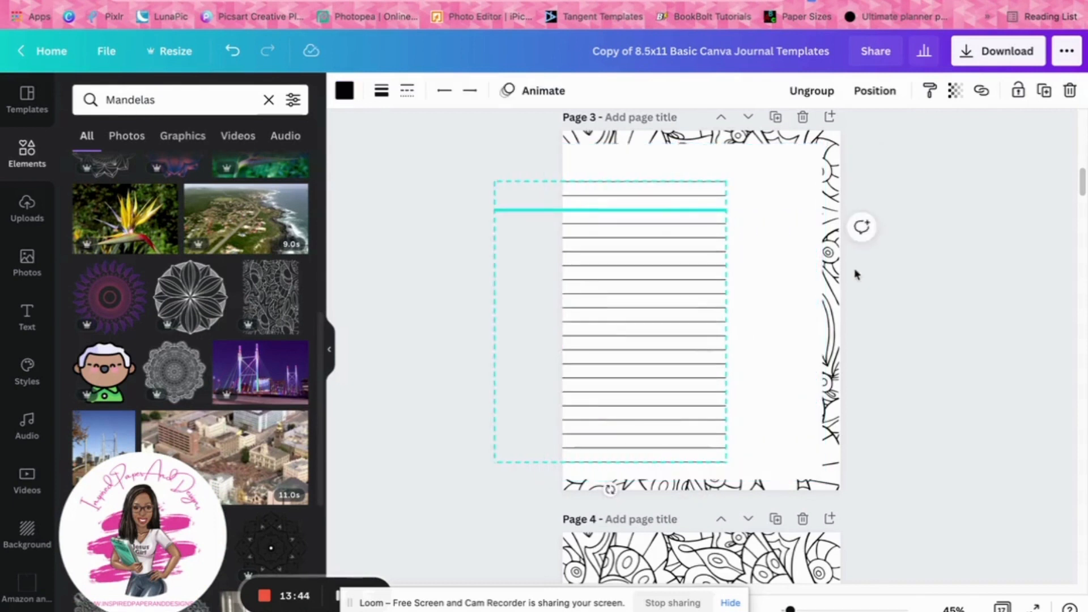
pyautogui.click(800, 279)
pyautogui.moveTo(829, 311); pyautogui.dragTo(767, 311)
pyautogui.moveTo(658, 115); pyautogui.dragTo(658, 112)
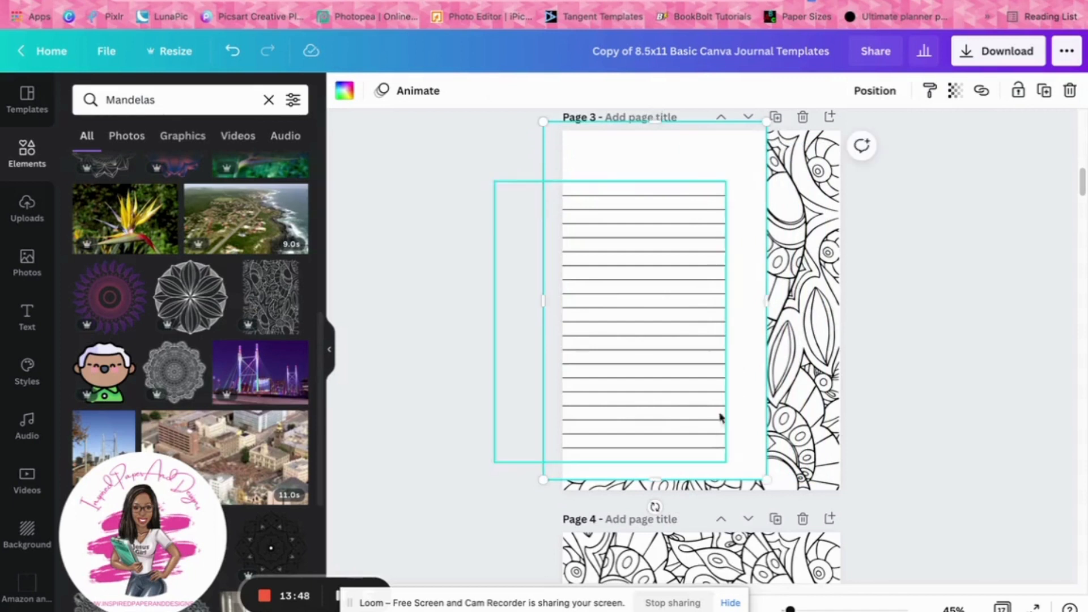
pyautogui.moveTo(662, 482)
pyautogui.mouseDown()
pyautogui.moveTo(664, 511)
pyautogui.moveTo(663, 498)
pyautogui.mouseUp()
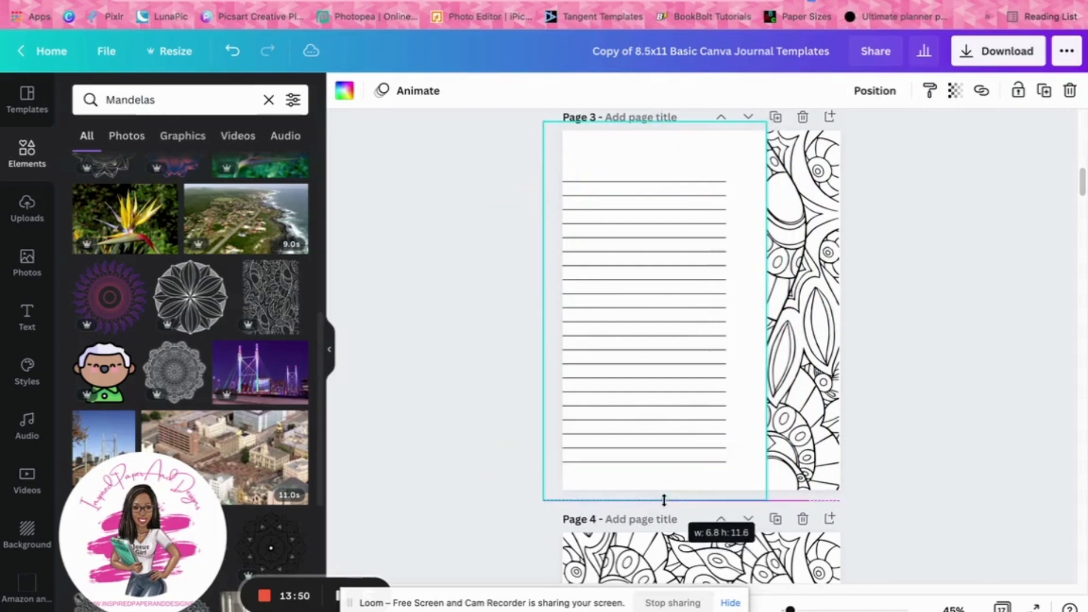
pyautogui.moveTo(766, 307); pyautogui.dragTo(745, 306)
# Shrink the grouped writing lines to fit the white area and place them in its lower part
pyautogui.moveTo(634, 308); pyautogui.dragTo(646, 306)
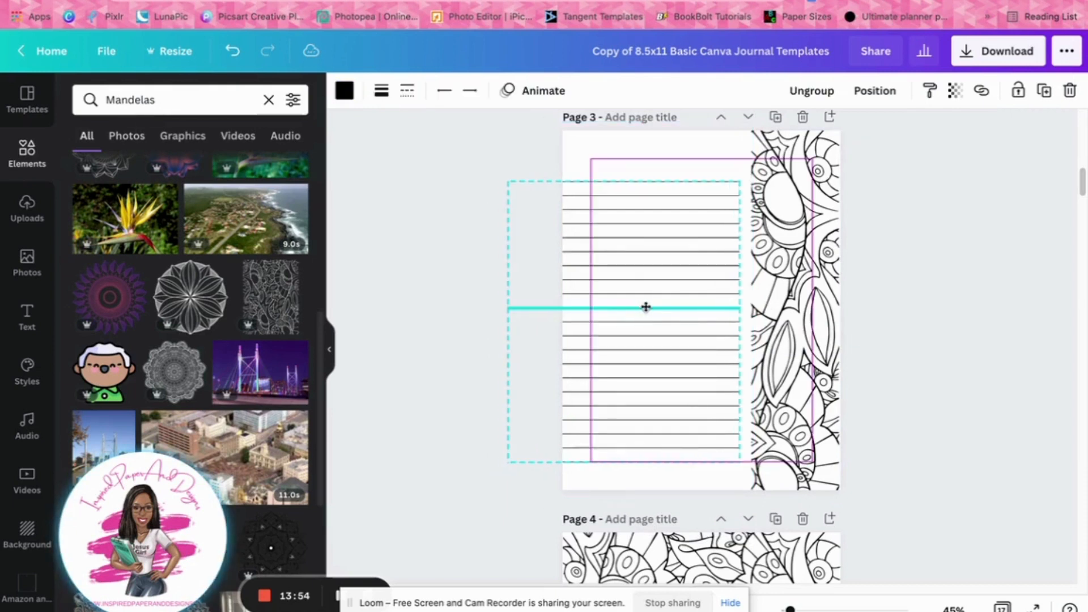
pyautogui.moveTo(510, 457); pyautogui.dragTo(599, 407)
pyautogui.moveTo(701, 363); pyautogui.dragTo(698, 444)
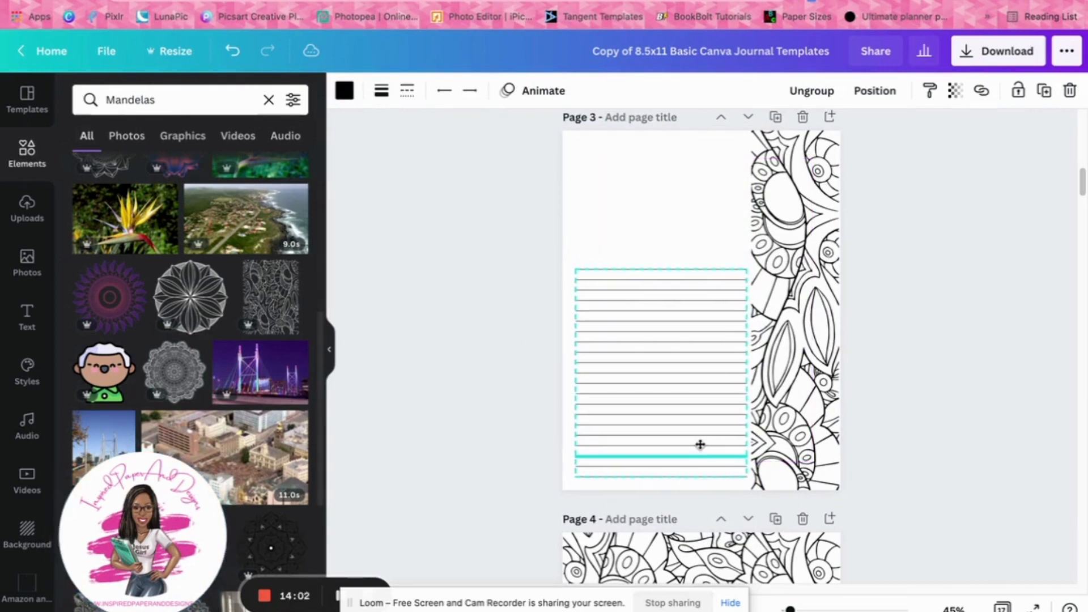
pyautogui.click(829, 385)
pyautogui.click(1022, 207)
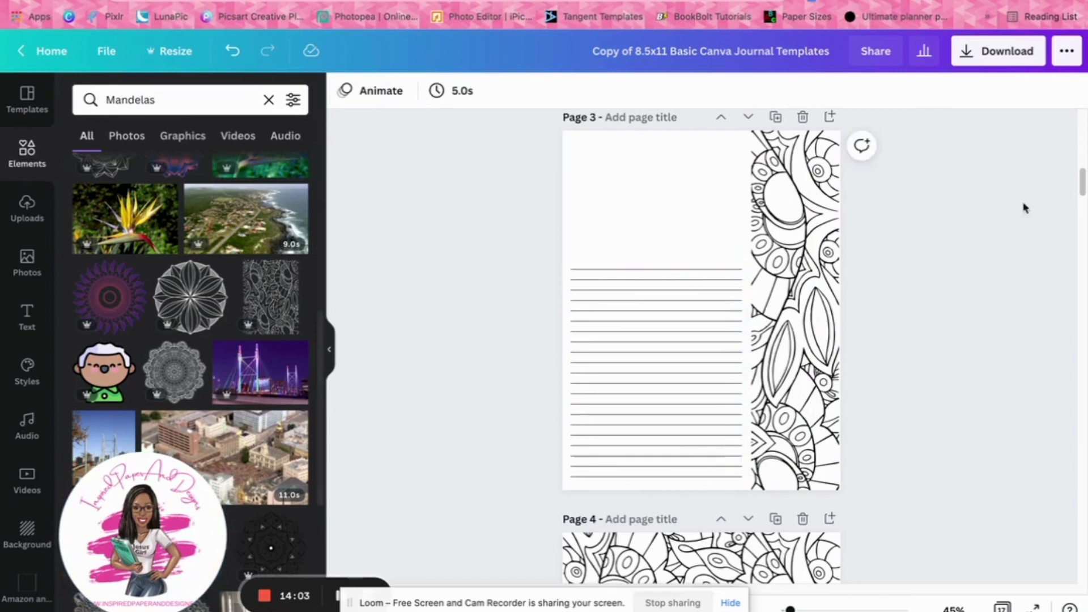
# Duplicate the grouped writing lines and align the copy directly above the original with matching line spacing
pyautogui.click(650, 323)
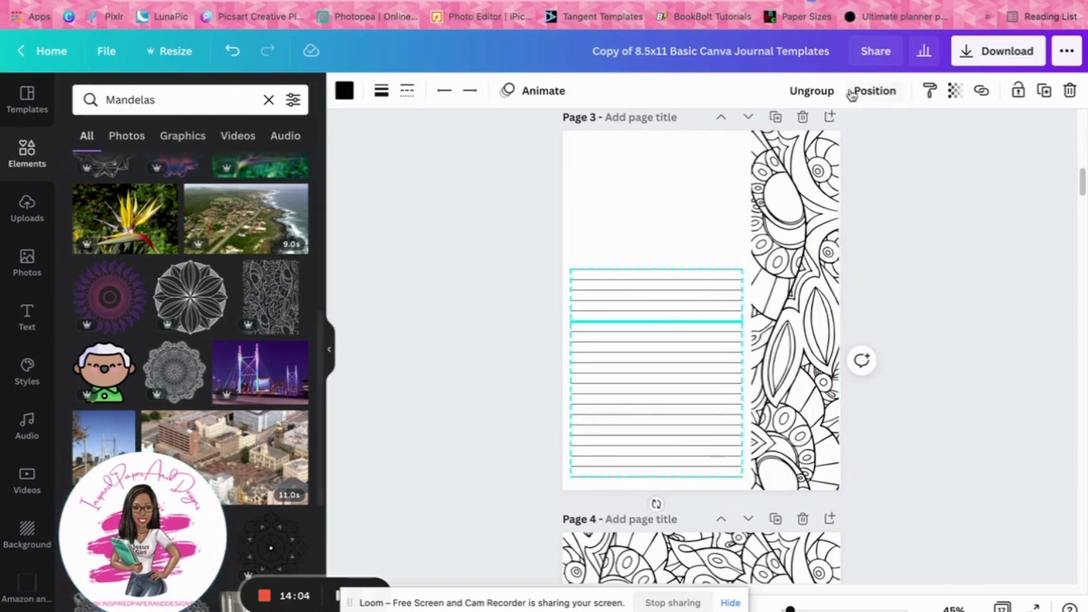
pyautogui.click(1044, 90)
pyautogui.moveTo(655, 389); pyautogui.dragTo(651, 167)
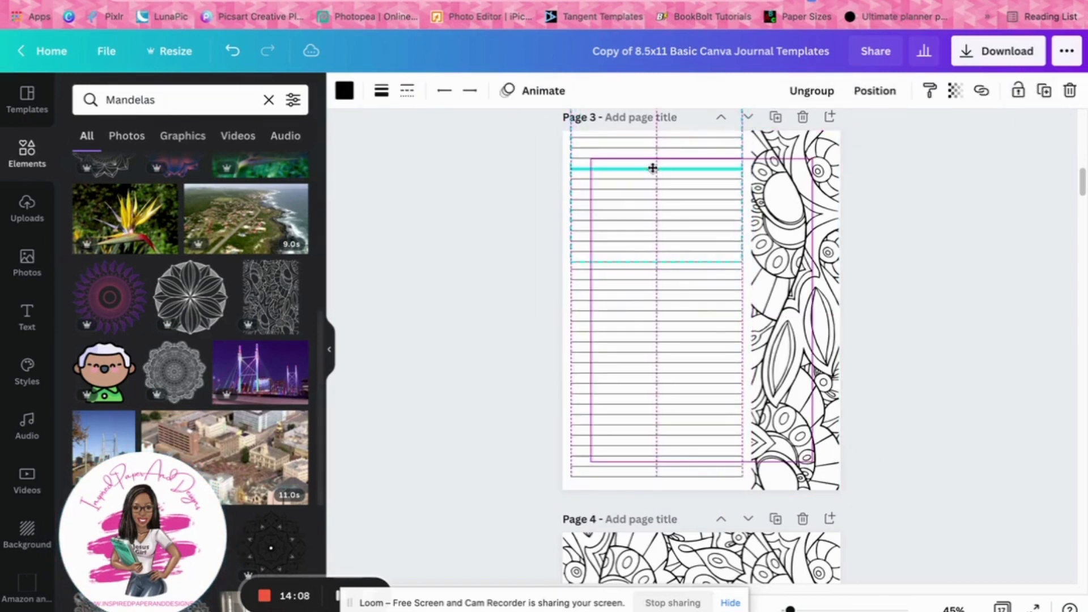
pyautogui.click(957, 250)
pyautogui.moveTo(668, 226); pyautogui.dragTo(666, 221)
pyautogui.click(919, 287)
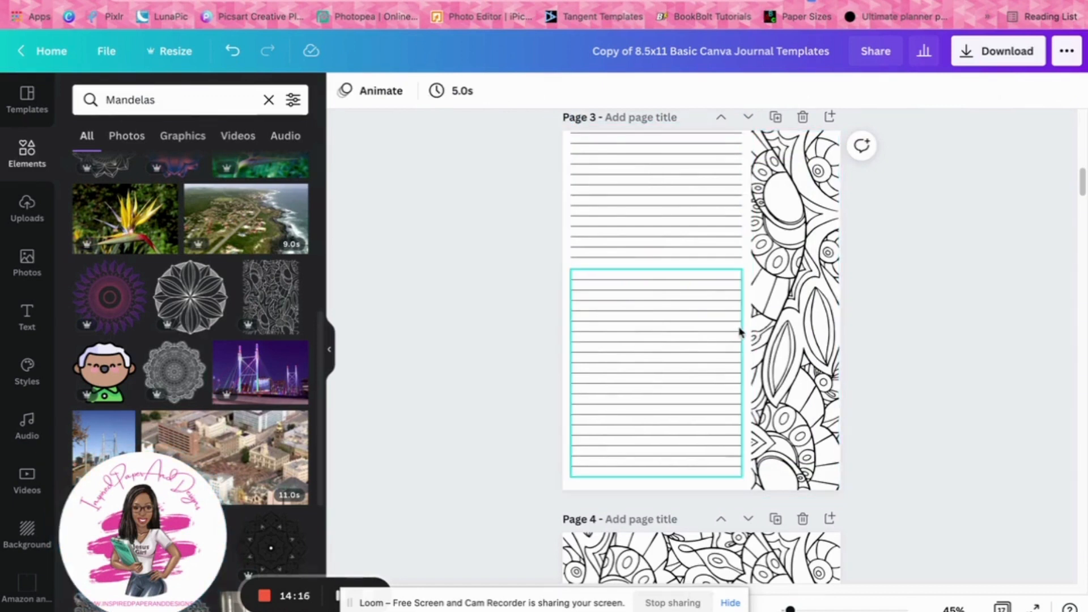
# Ungroup the upper set of writing lines on page 3
pyautogui.click(712, 221)
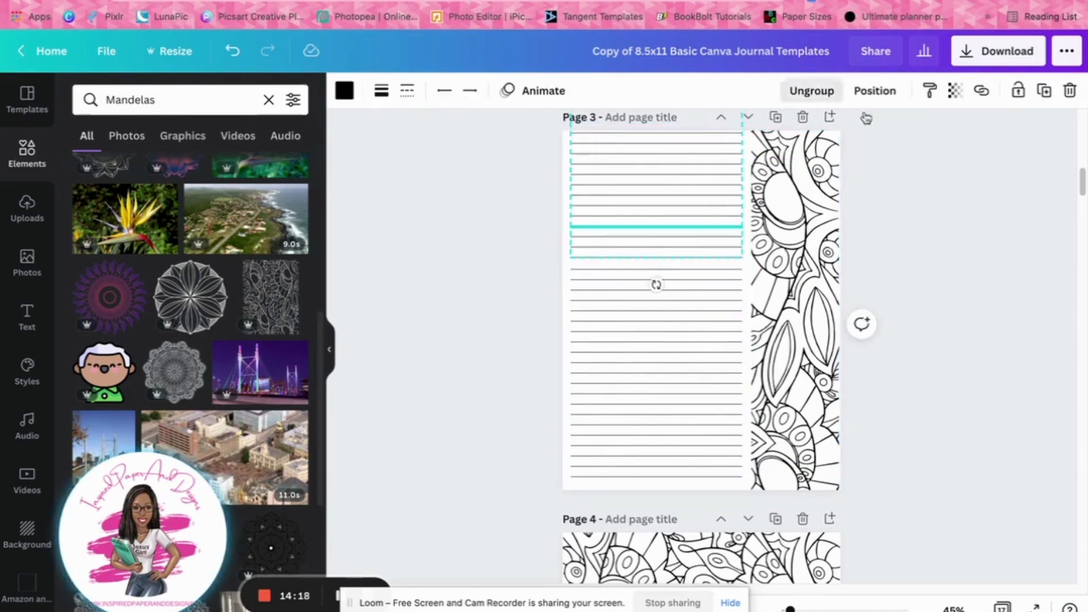
pyautogui.click(812, 91)
pyautogui.click(866, 117)
# Try shortening a single writing line in the upper set, and undo the change
pyautogui.click(661, 195)
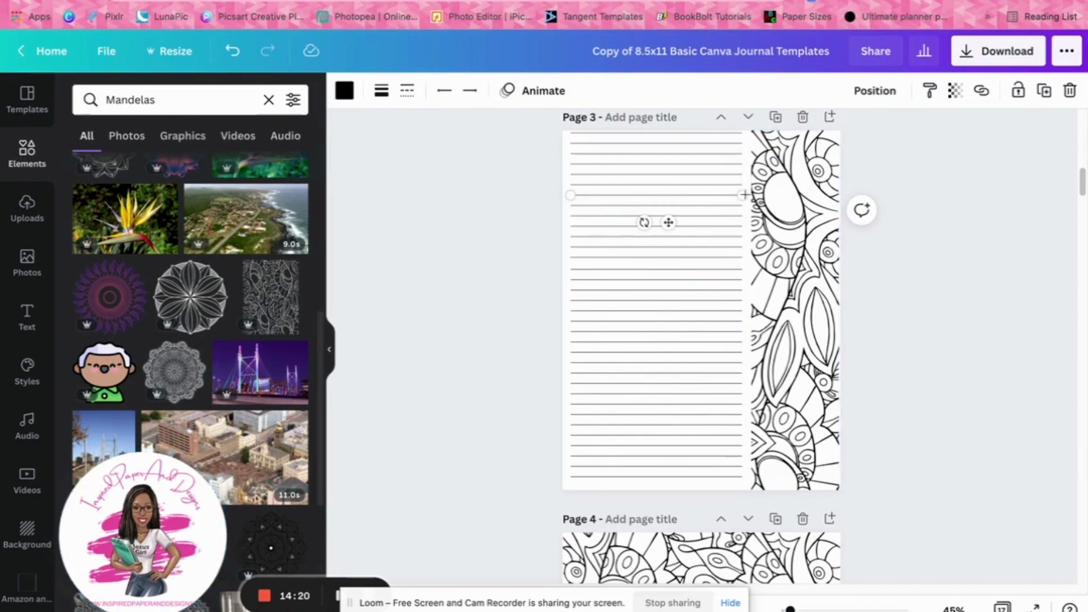
pyautogui.moveTo(744, 195); pyautogui.dragTo(690, 195)
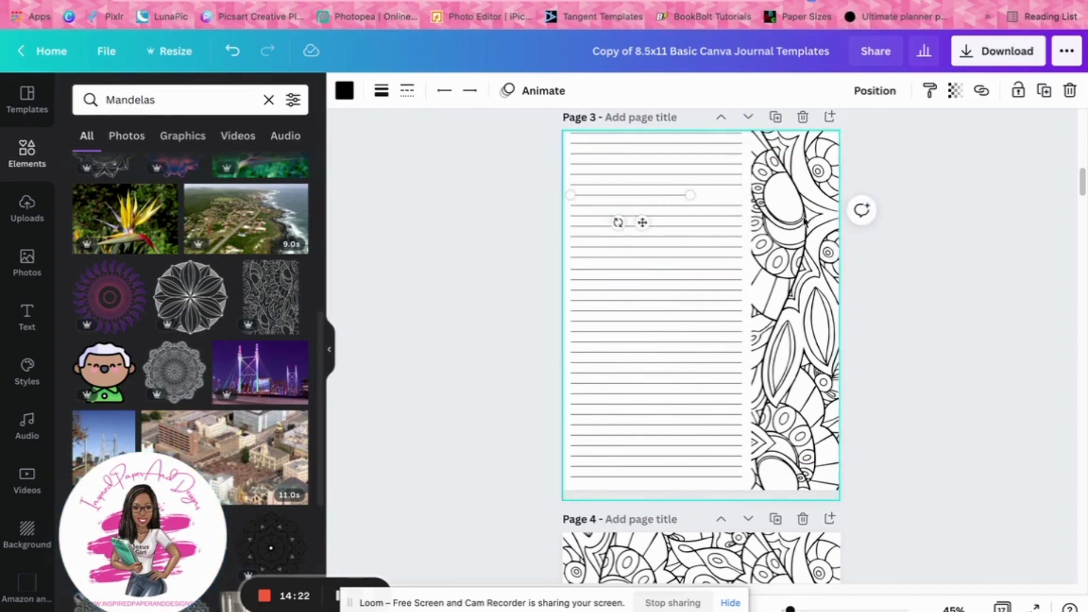
pyautogui.click(232, 51)
# Try to area-select and delete the topmost writing lines, and undo the deletion
pyautogui.moveTo(561, 138); pyautogui.dragTo(616, 153)
pyautogui.click(529, 142)
pyautogui.moveTo(540, 131); pyautogui.dragTo(593, 172)
pyautogui.press('Delete')
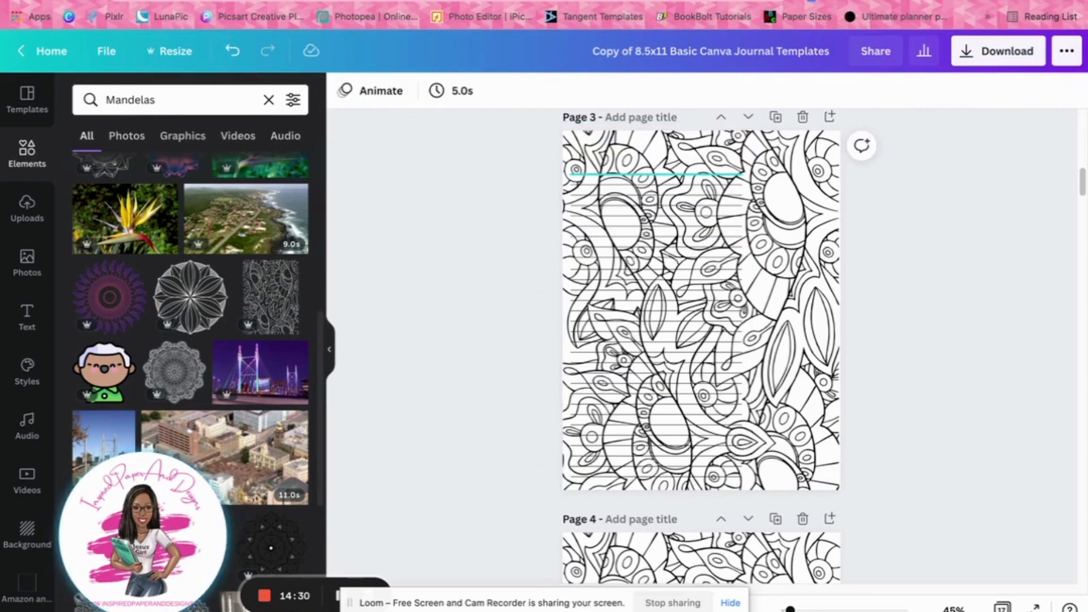
pyautogui.click(232, 50)
# Try deleting several upper writing lines individually, and undo the deletions
pyautogui.click(644, 167)
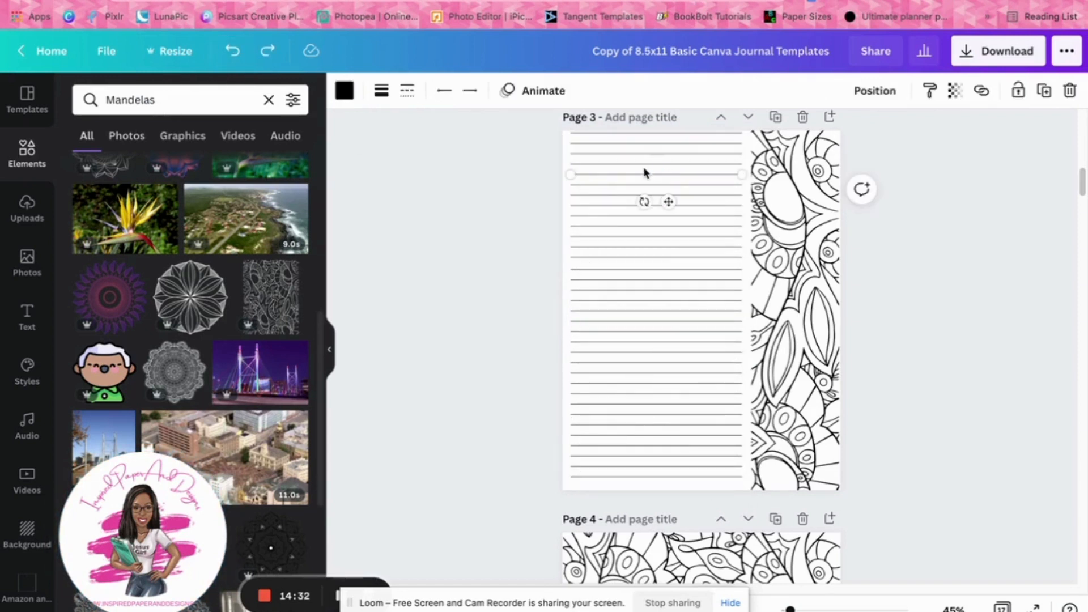
pyautogui.press('Delete')
pyautogui.moveTo(639, 166); pyautogui.dragTo(638, 140)
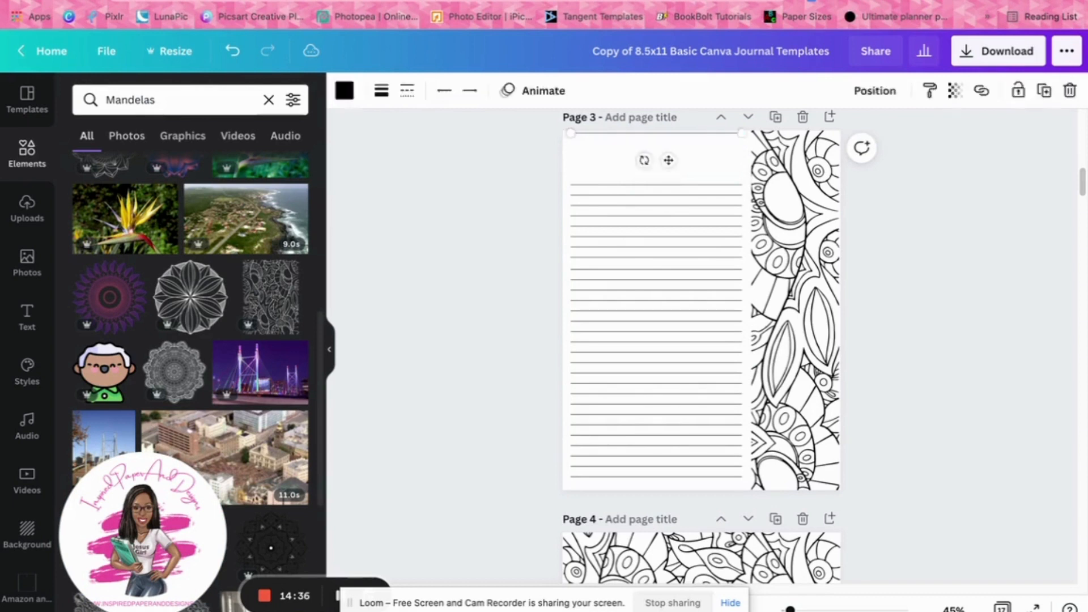
pyautogui.click(919, 231)
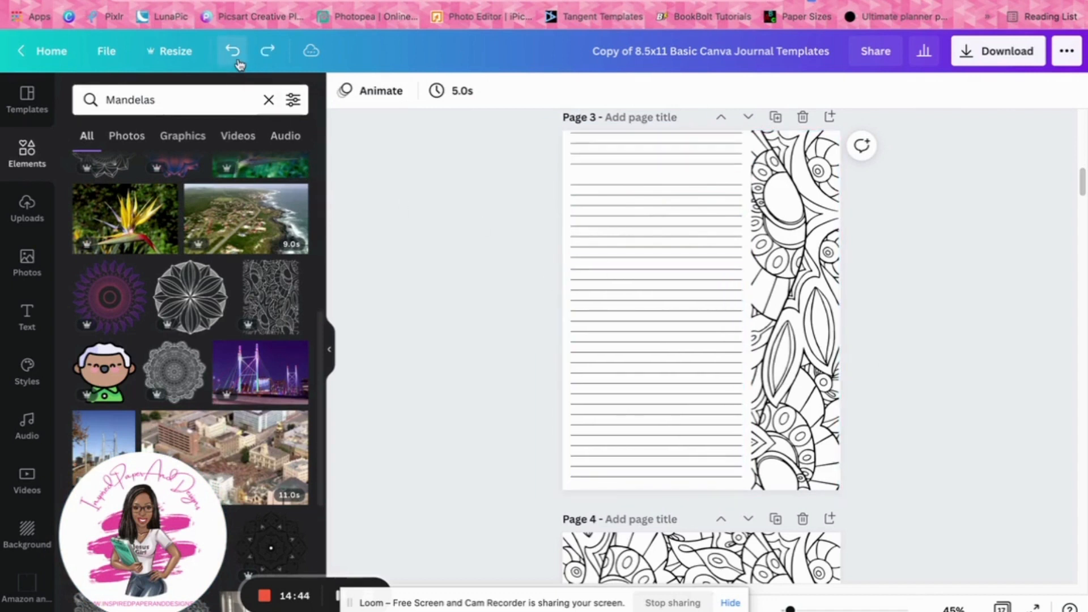
# Delete the two topmost writing lines on page 3 to leave a top margin
pyautogui.click(593, 141)
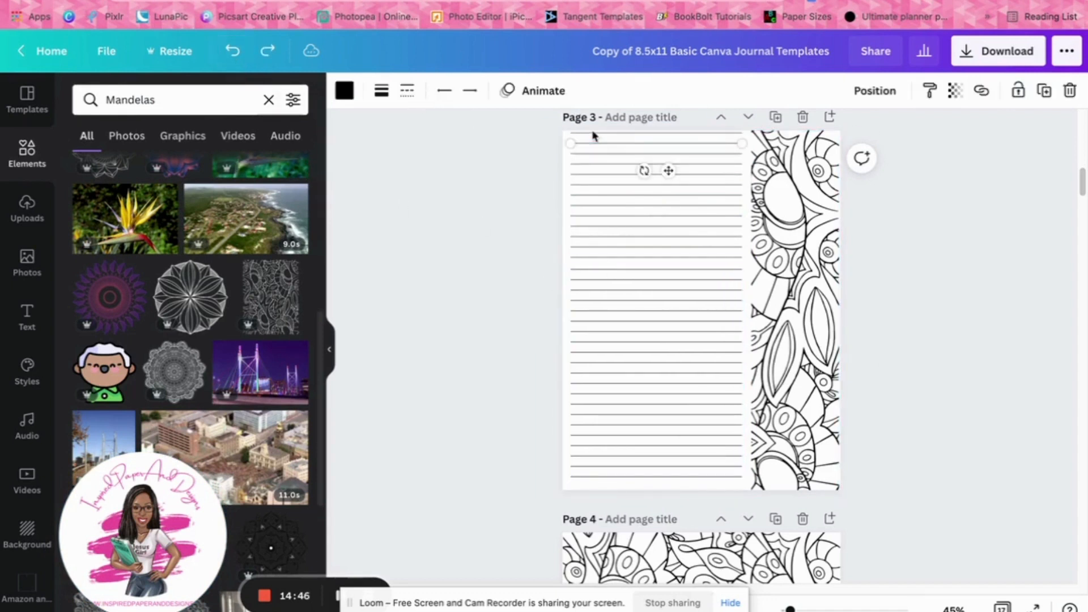
pyautogui.press('Delete')
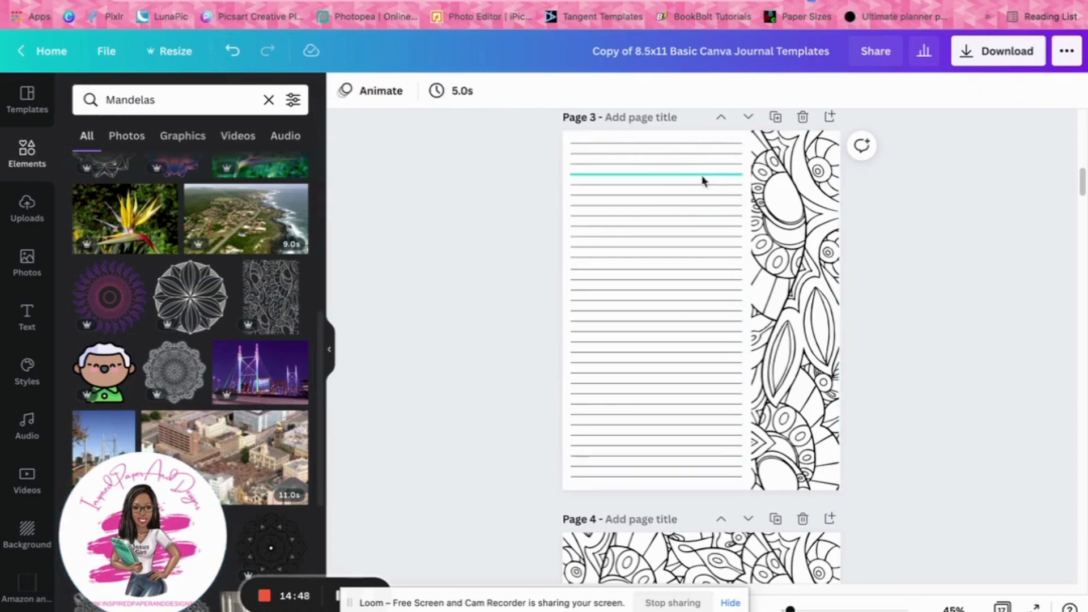
pyautogui.click(705, 150)
pyautogui.press('Delete')
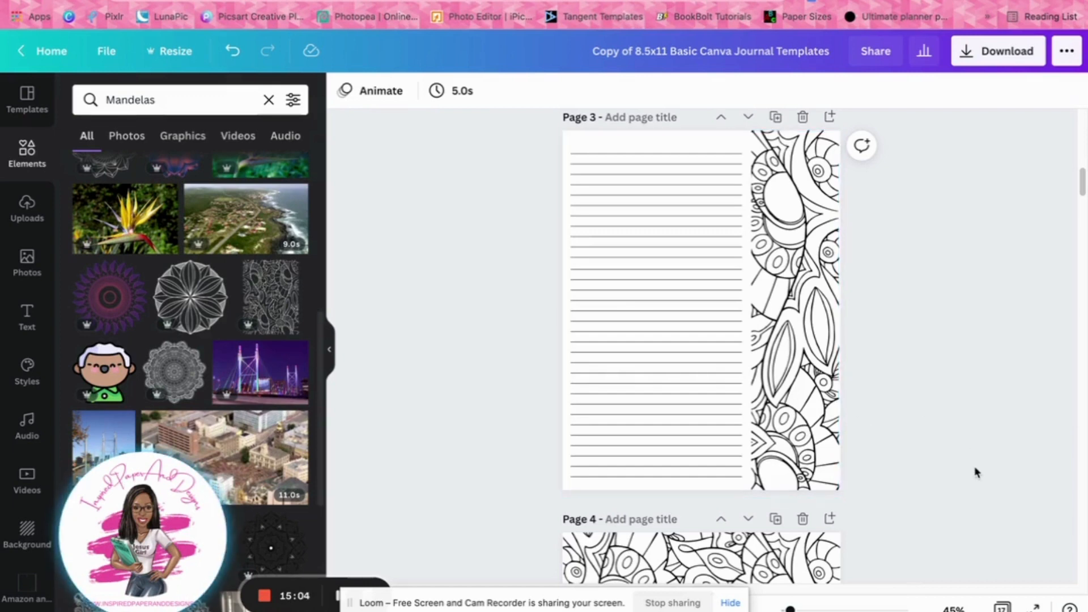
# Clear the element search and add a plain straight line to page 1
pyautogui.scroll(10, 975, 472)
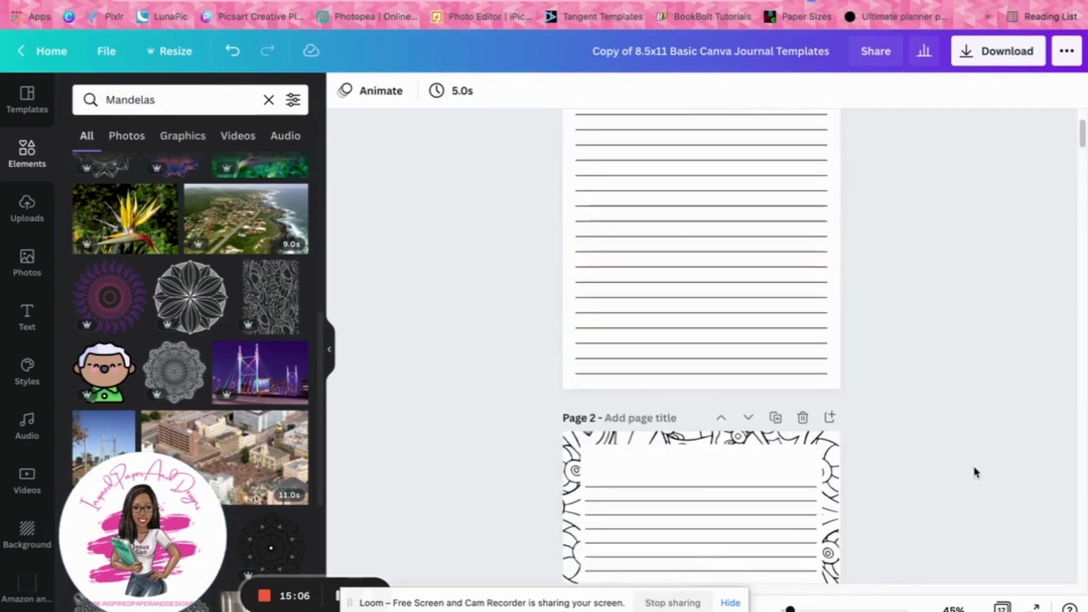
pyautogui.scroll(3, 974, 472)
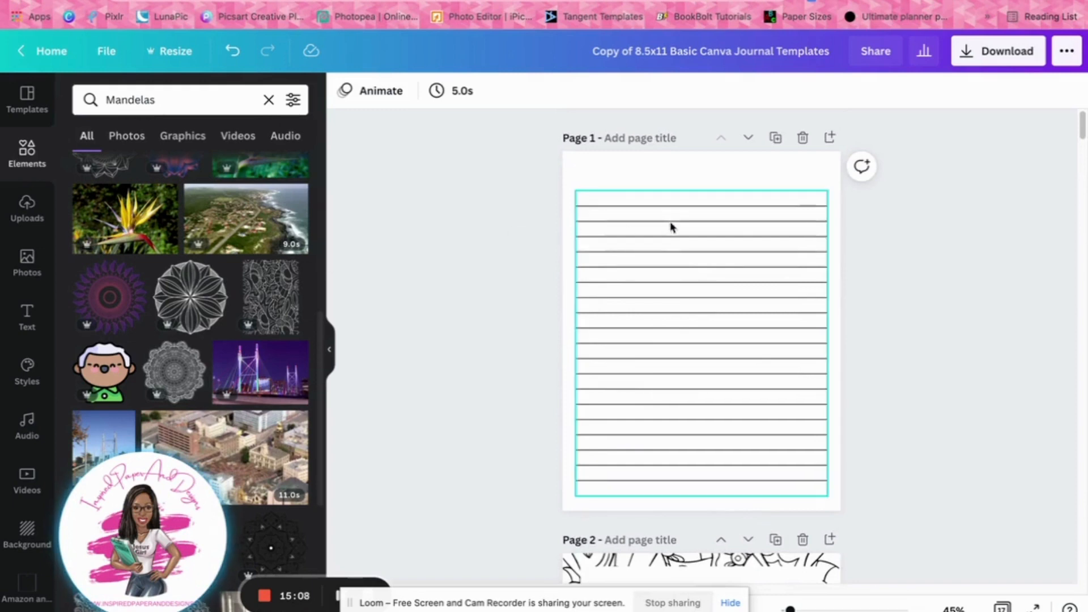
pyautogui.scroll(-15, 680, 397)
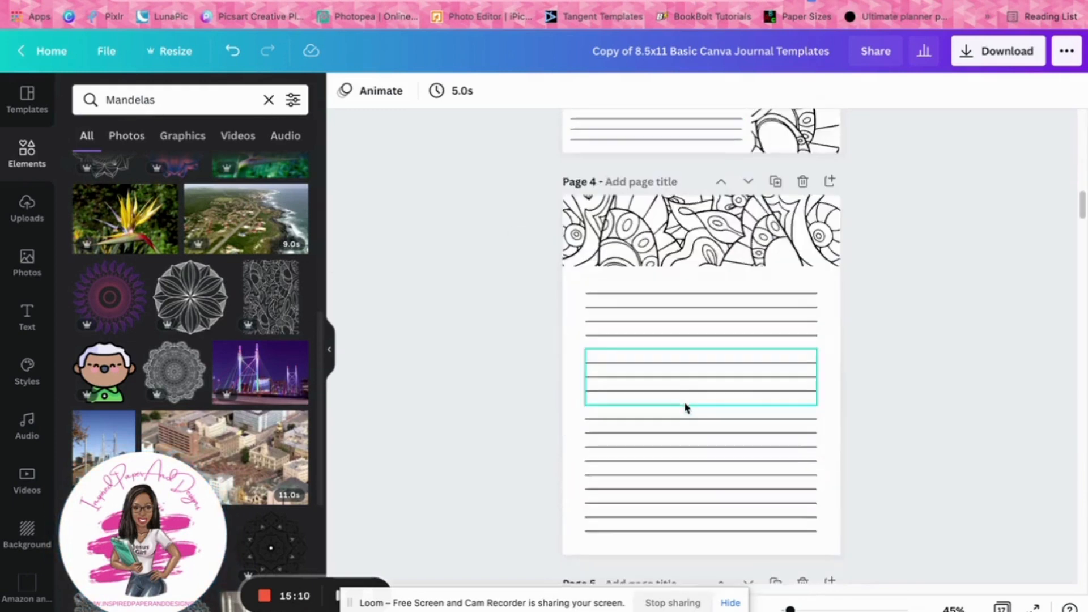
pyautogui.scroll(-5, 684, 403)
pyautogui.scroll(12, 779, 366)
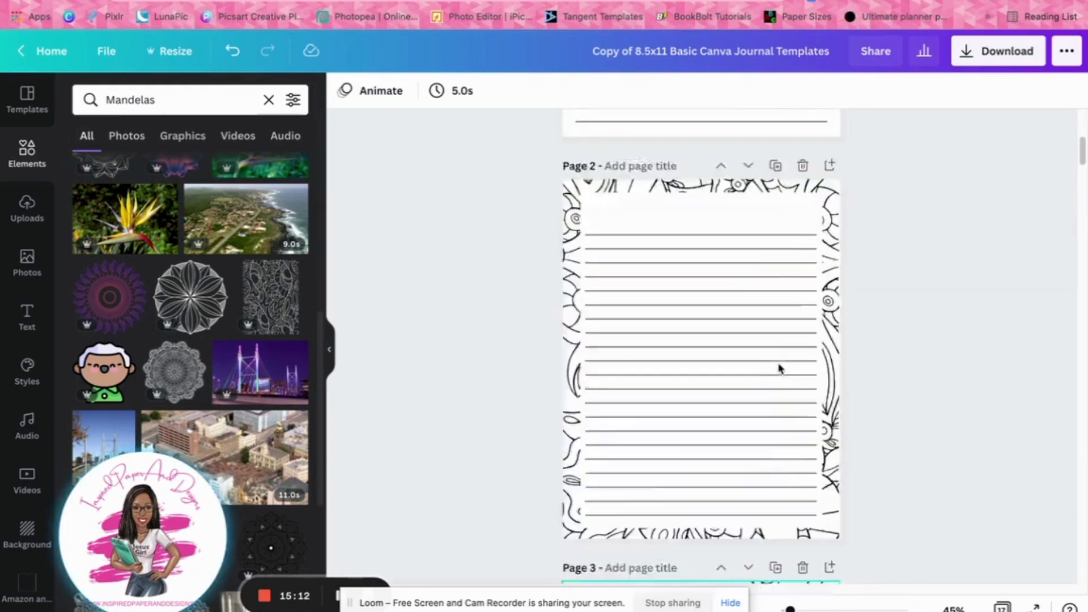
pyautogui.scroll(5, 779, 366)
pyautogui.click(645, 174)
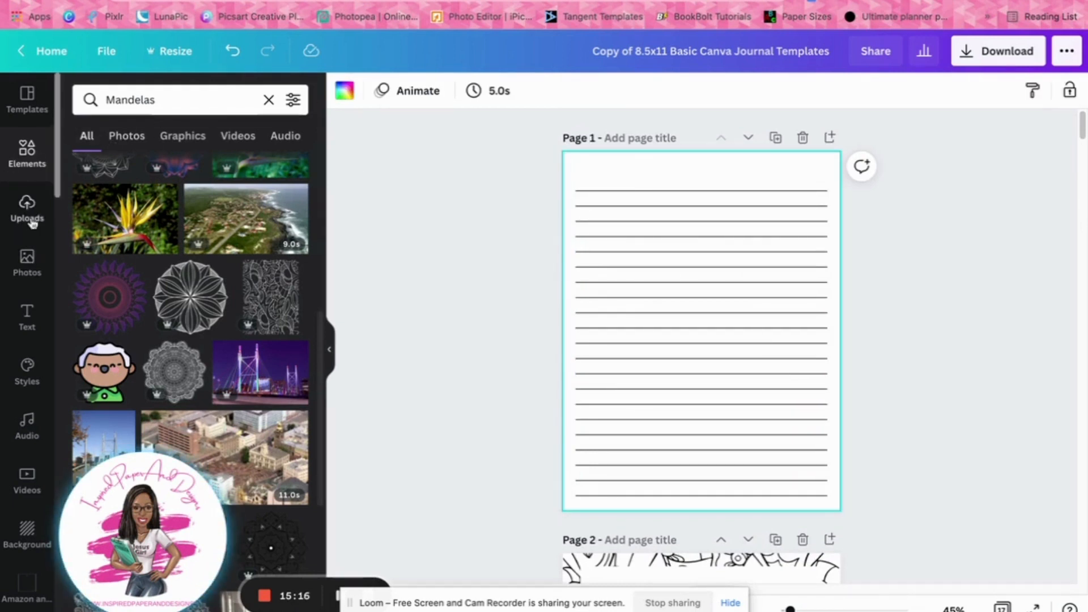
pyautogui.click(172, 102)
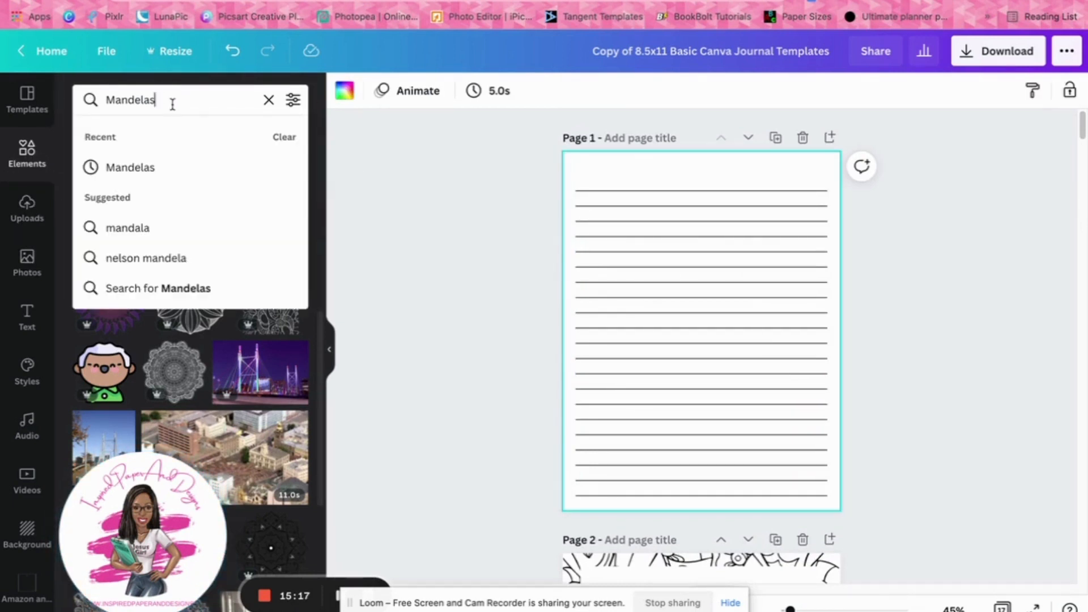
pyautogui.click(270, 100)
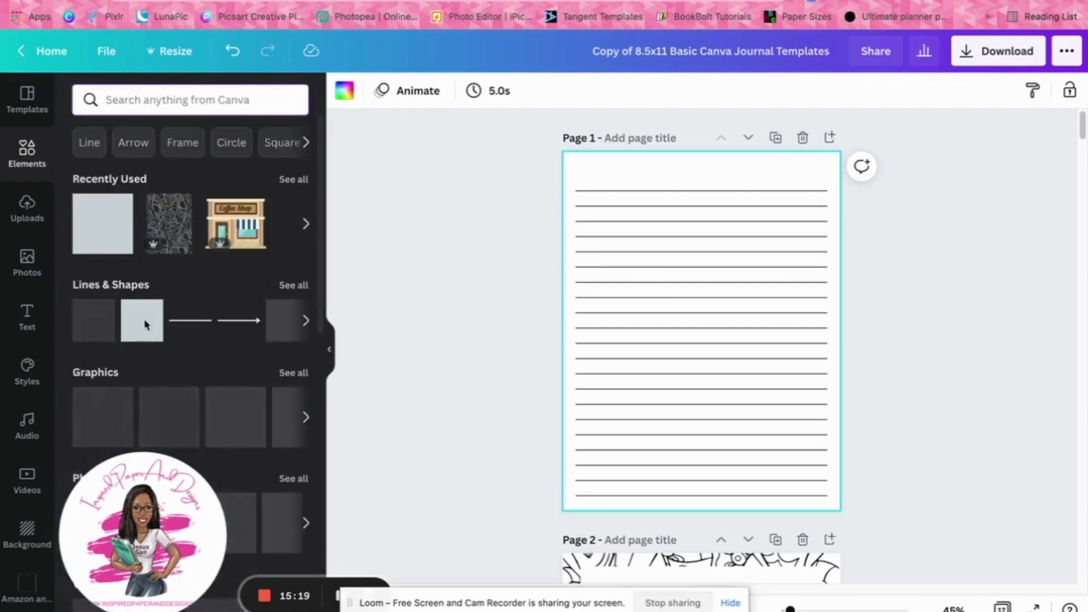
pyautogui.click(193, 320)
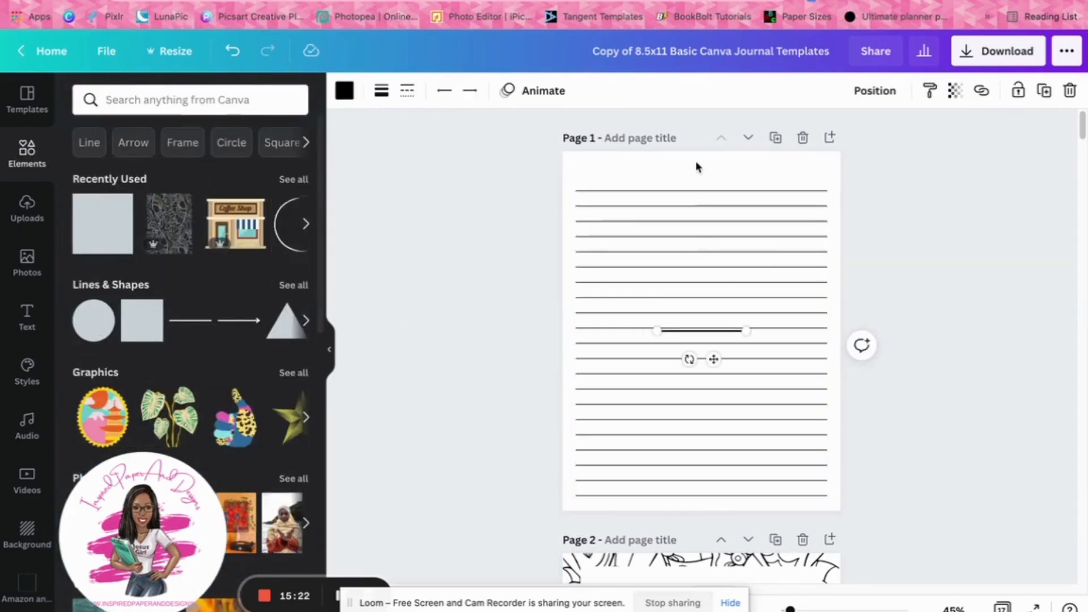
# Delete the two topmost writing lines on page 1 to make room for a header
pyautogui.click(708, 204)
pyautogui.click(813, 92)
pyautogui.click(808, 179)
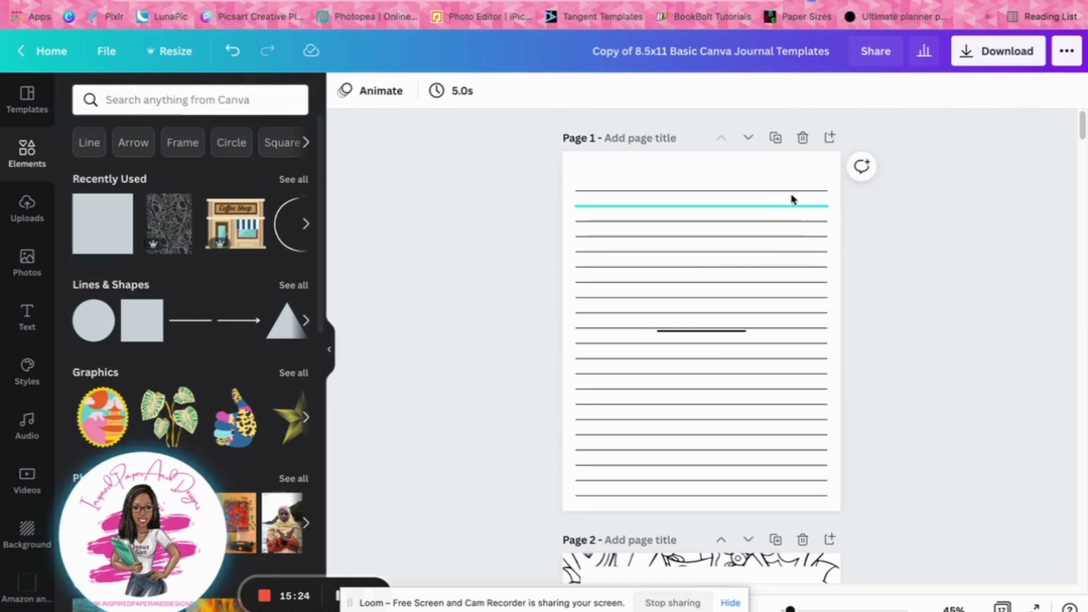
pyautogui.click(790, 190)
pyautogui.press('Delete')
pyautogui.click(778, 206)
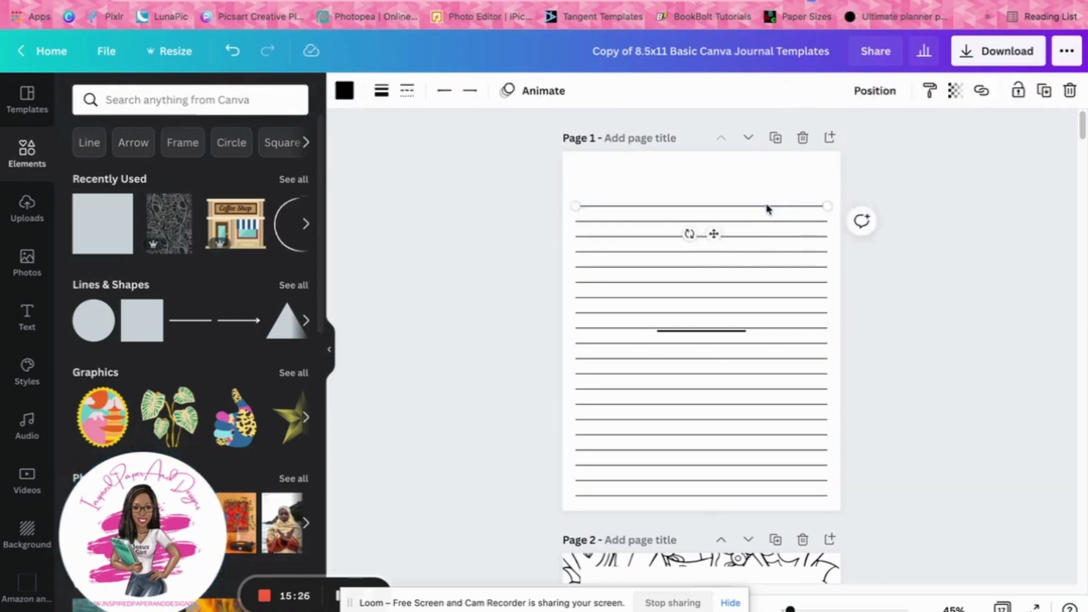
pyautogui.press('Delete')
# Move the added line above page 1's writing lines and stretch it to match their full width, about 7.7 long
pyautogui.moveTo(729, 330); pyautogui.dragTo(825, 191)
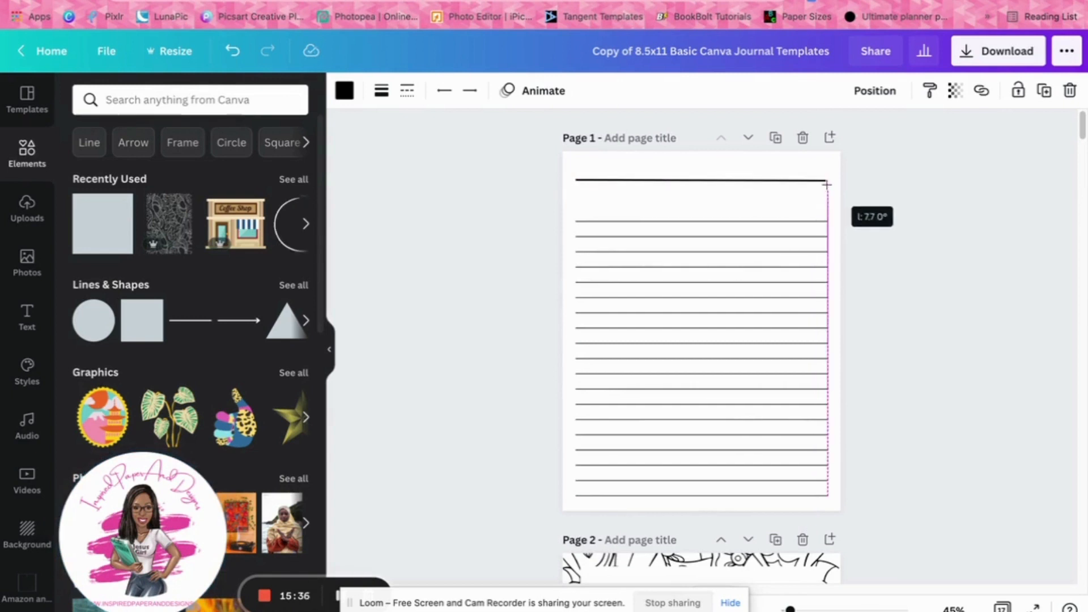
pyautogui.moveTo(826, 183); pyautogui.dragTo(827, 181)
pyautogui.click(413, 182)
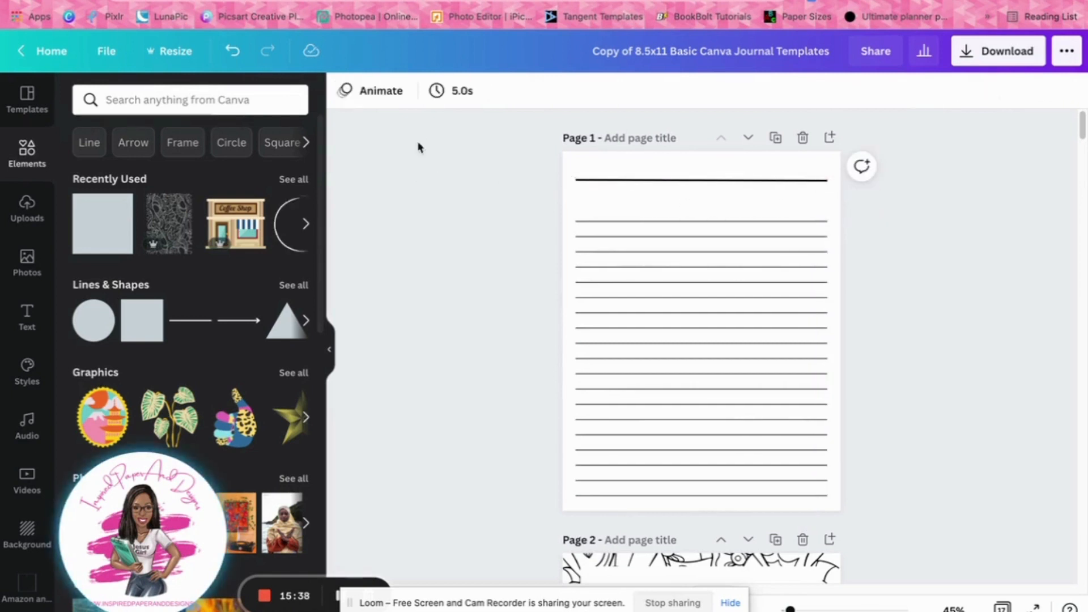
# Try increasing the header line's weight to 8
pyautogui.click(665, 179)
pyautogui.click(386, 97)
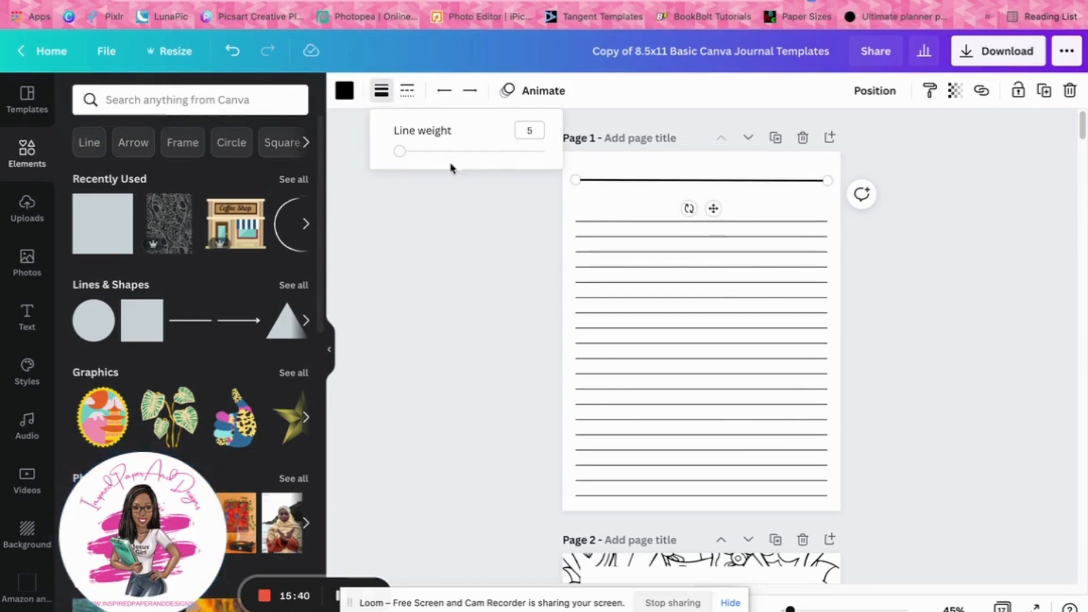
pyautogui.moveTo(400, 150); pyautogui.dragTo(405, 157)
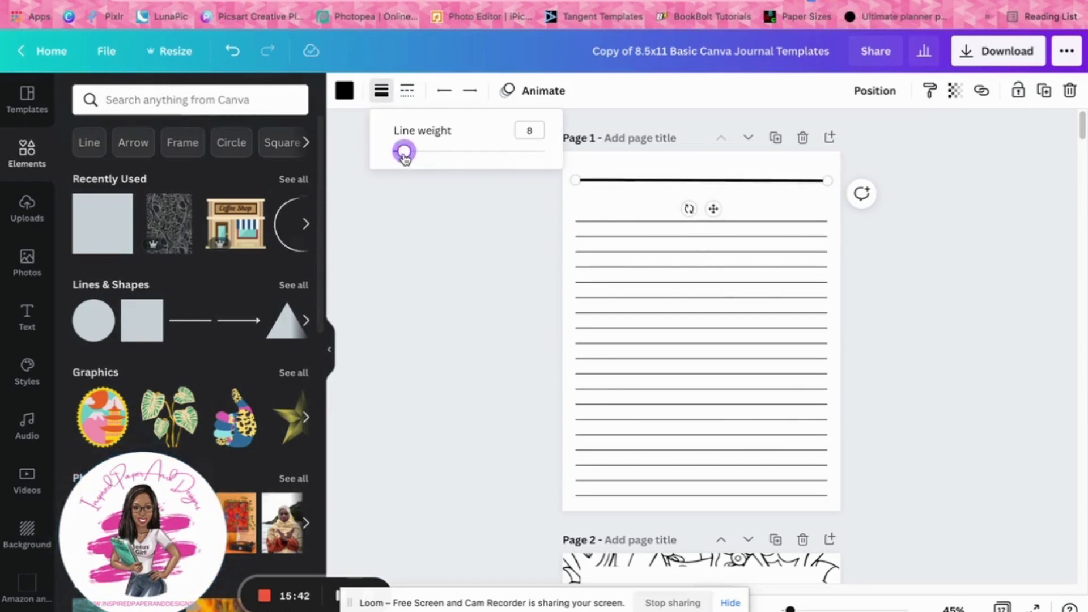
pyautogui.click(444, 252)
pyautogui.click(444, 253)
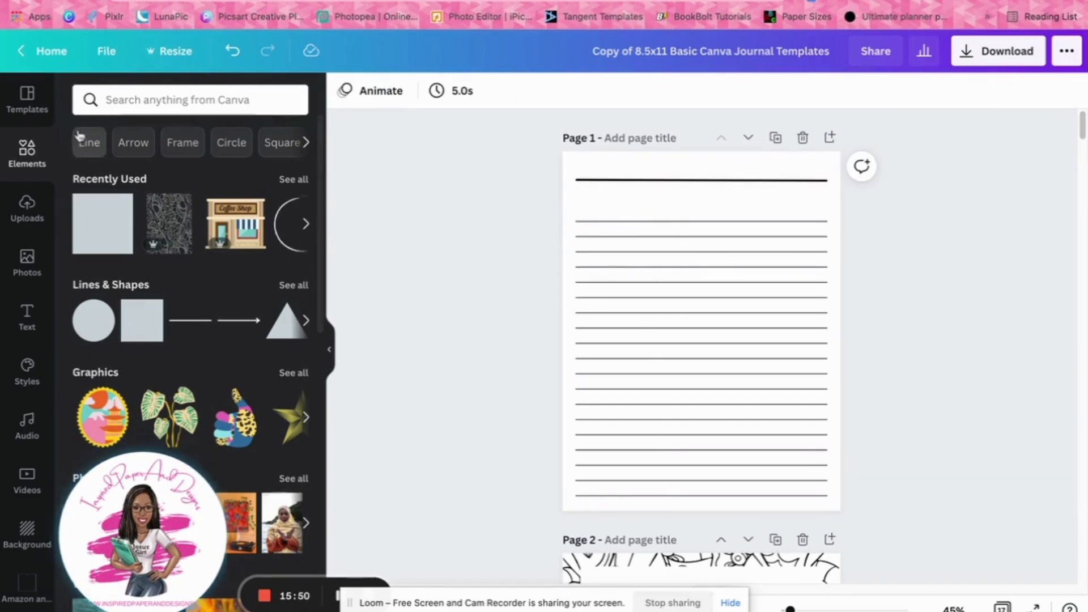
# Search the elements for "heart" and place the red heart, scaled down, centred on page 1's header line
pyautogui.click(129, 98)
pyautogui.write('heart')
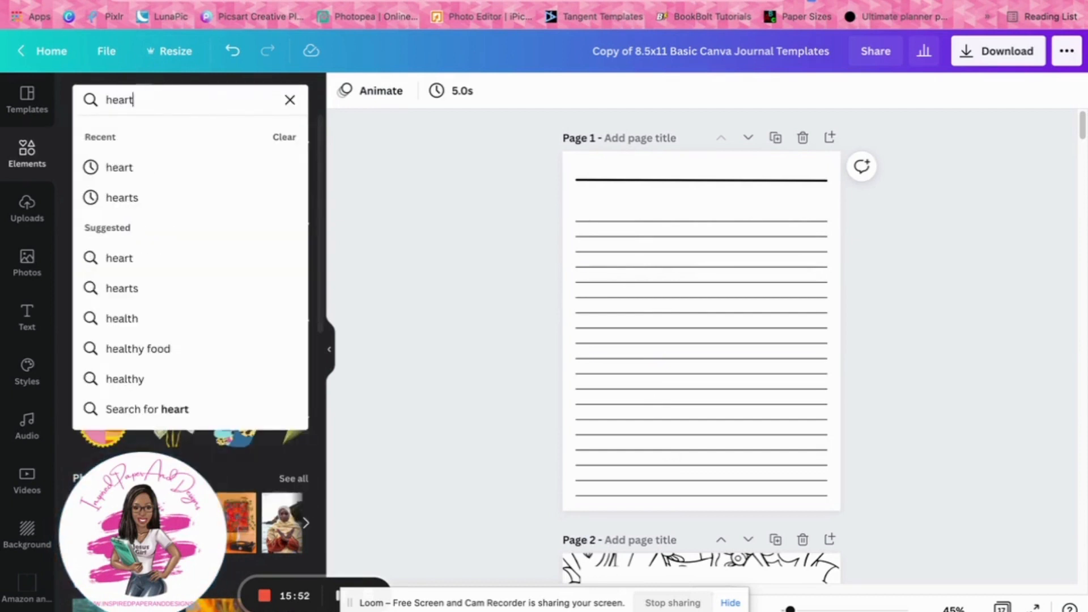
pyautogui.press('Return')
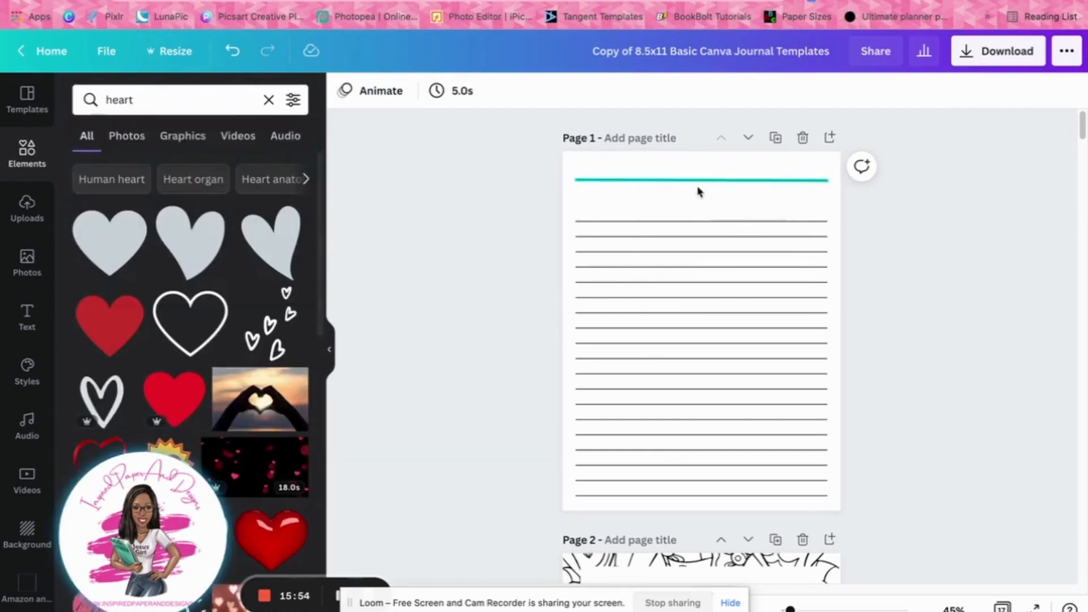
pyautogui.click(109, 325)
pyautogui.moveTo(724, 356); pyautogui.dragTo(721, 209)
pyautogui.moveTo(756, 138); pyautogui.dragTo(705, 222)
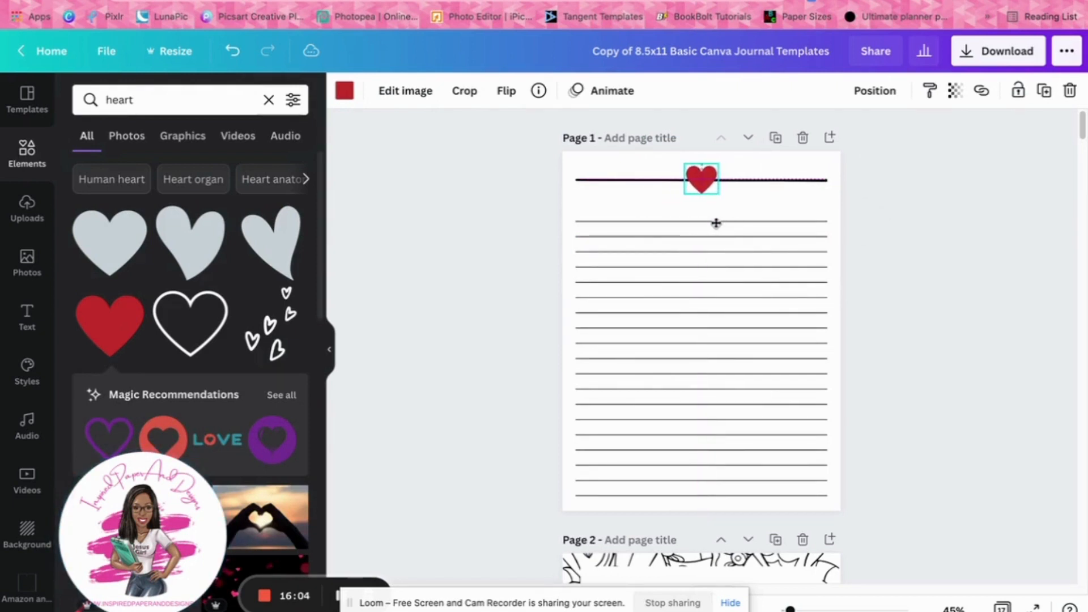
pyautogui.click(935, 268)
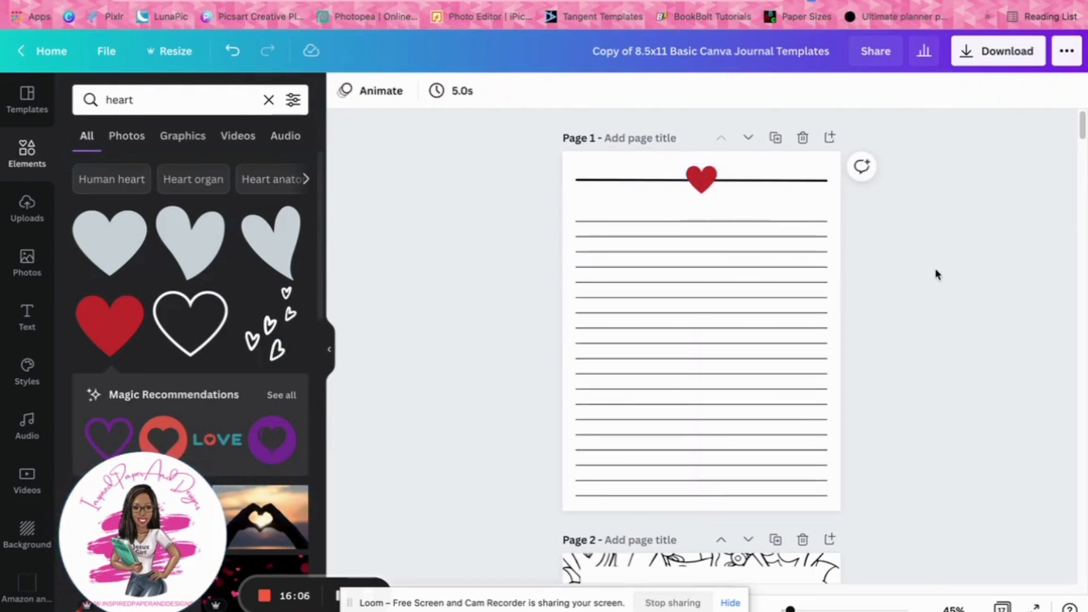
# Delete the red heart and the thick header line from page 1
pyautogui.click(701, 182)
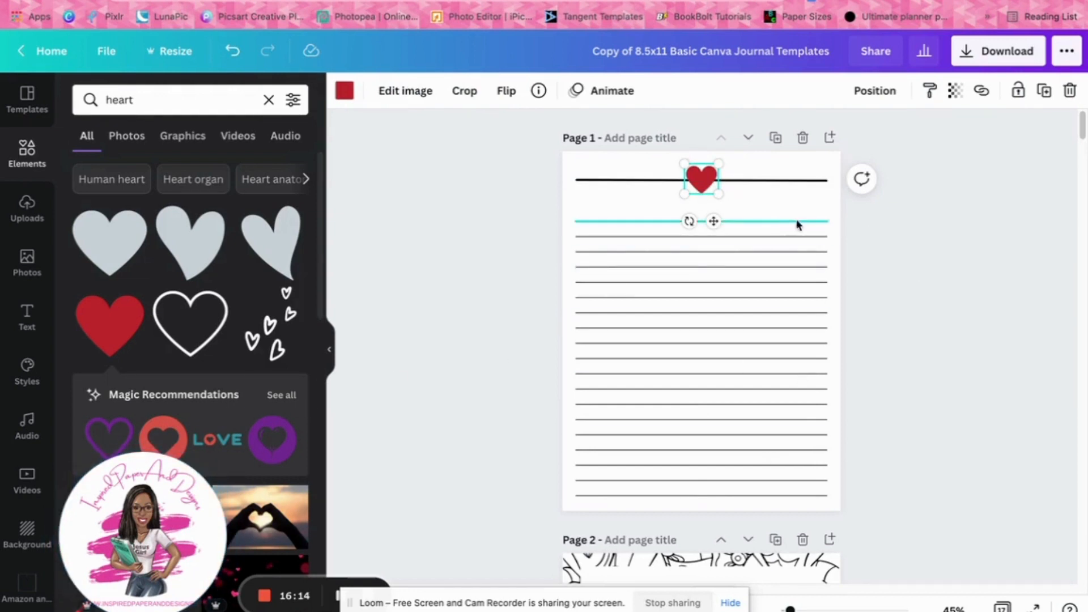
pyautogui.press('Delete')
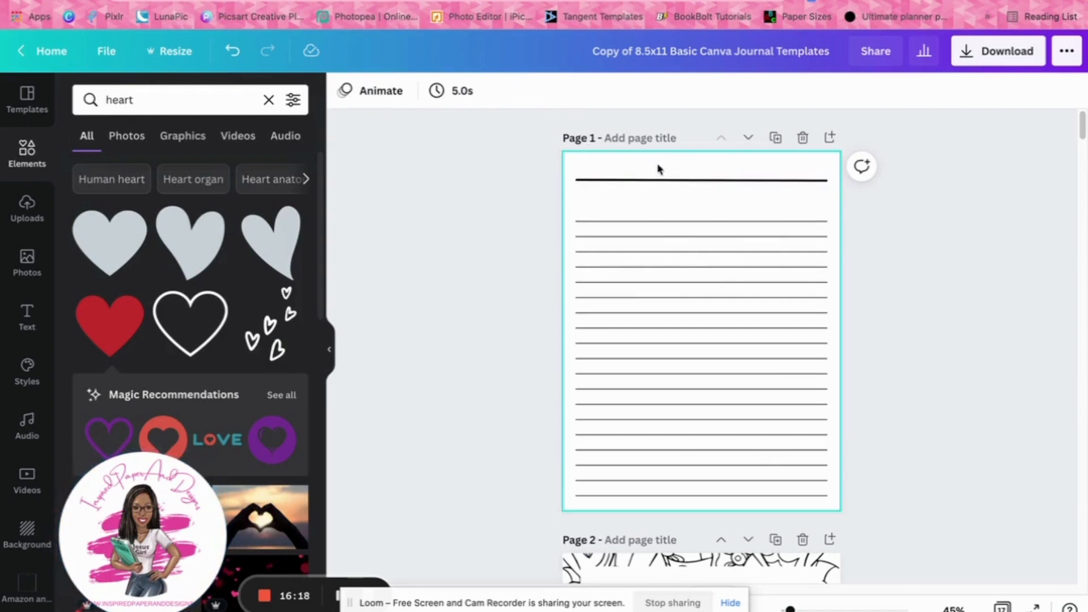
pyautogui.click(674, 181)
pyautogui.press('Delete')
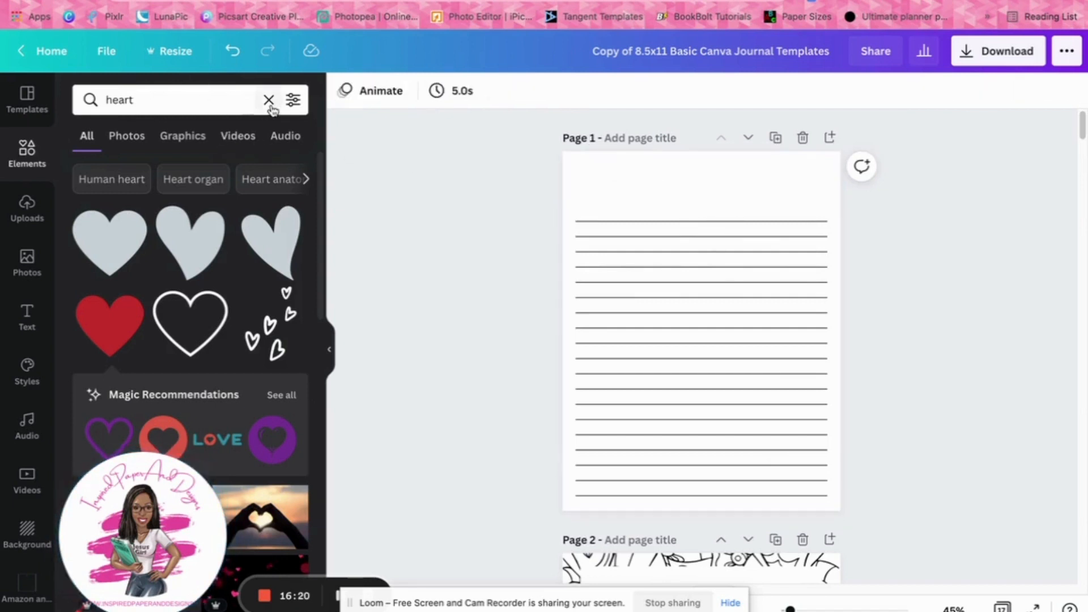
# Replace the element search term with "hearts" and run the search
pyautogui.click(268, 100)
pyautogui.write('H')
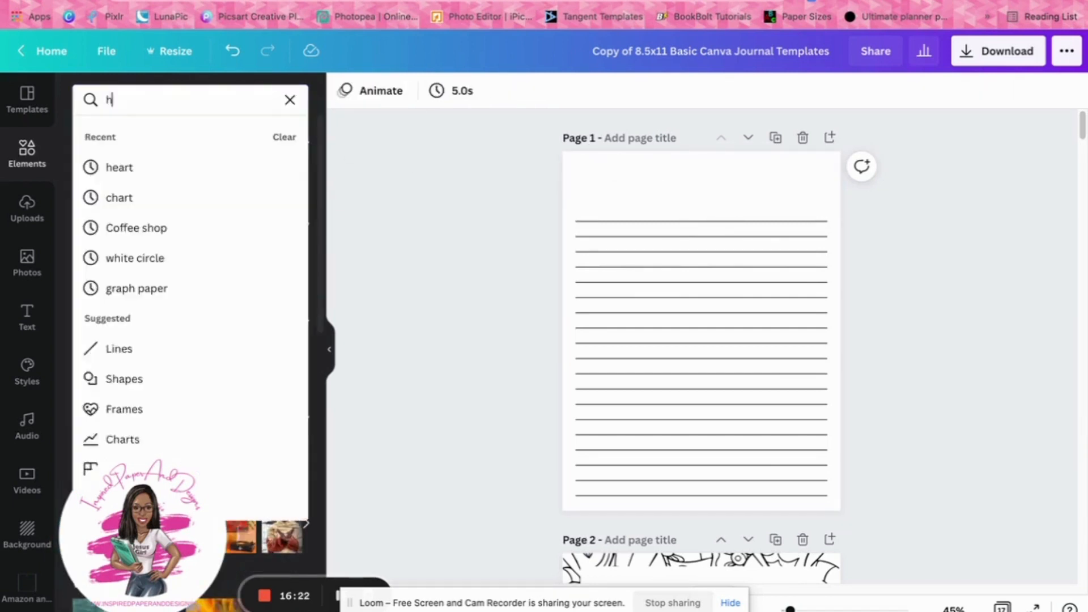
pyautogui.write('erts')
pyautogui.press('Return')
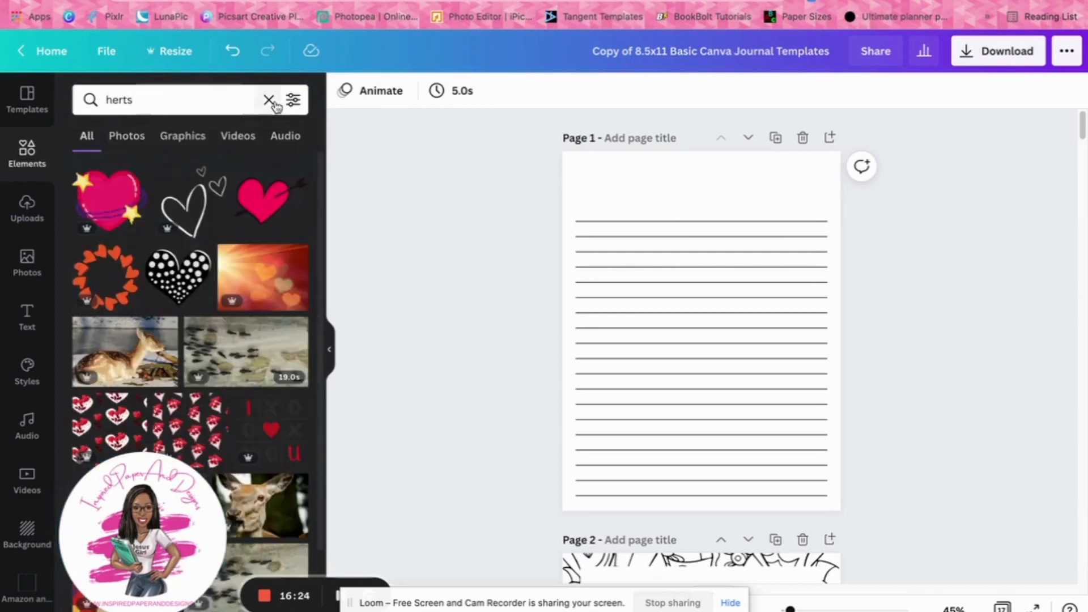
pyautogui.doubleClick(156, 106)
pyautogui.write('hear')
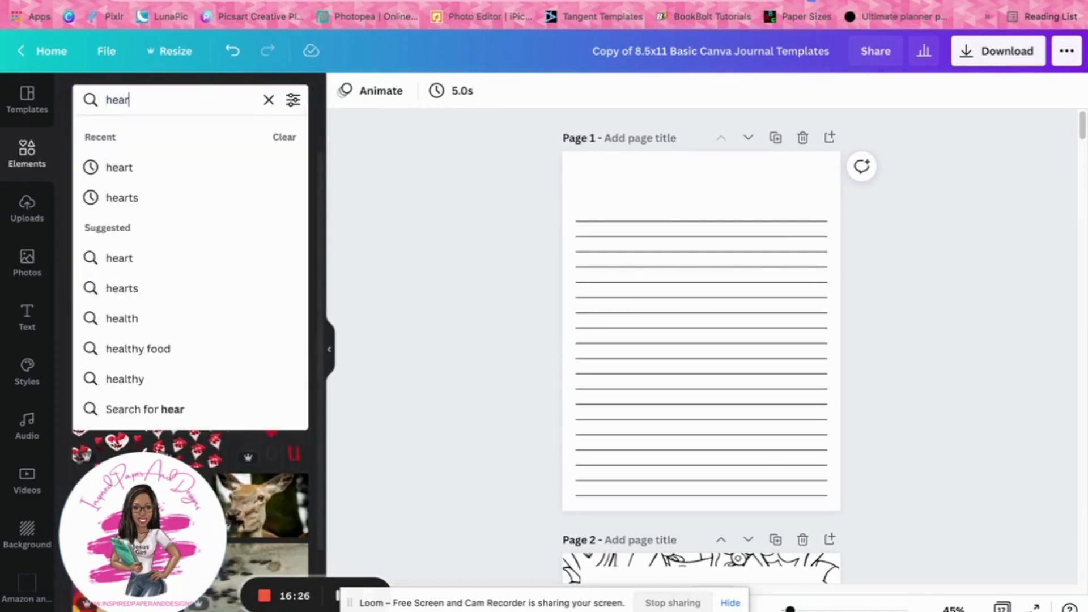
pyautogui.write('ts')
pyautogui.press('Return')
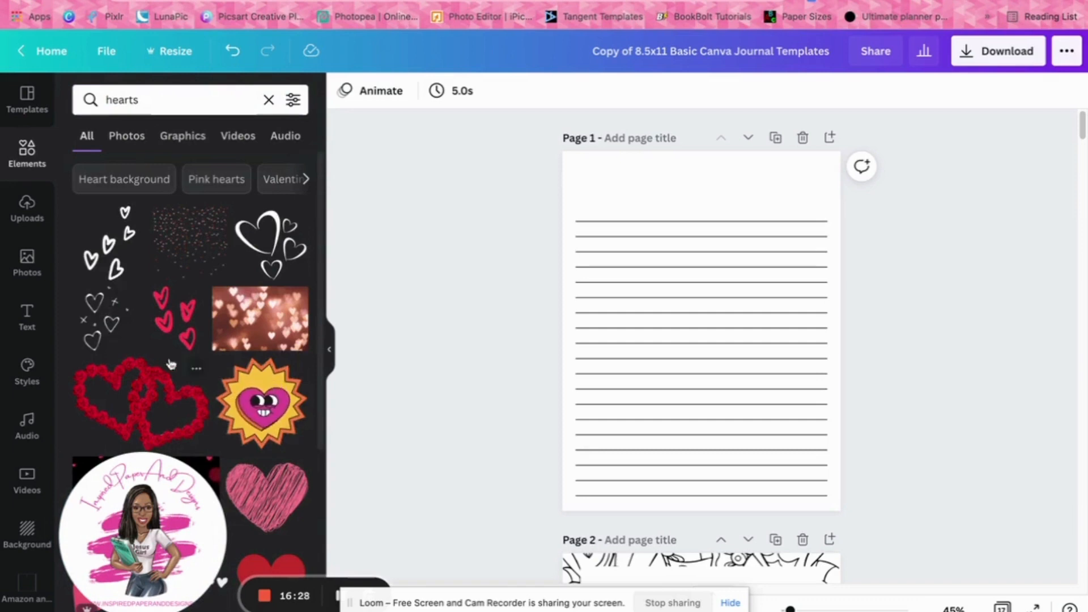
# Add the outlined heart with radiating dashes to page 1, colour it black, and shrink it into the centre of the header space
pyautogui.scroll(-7, 214, 361)
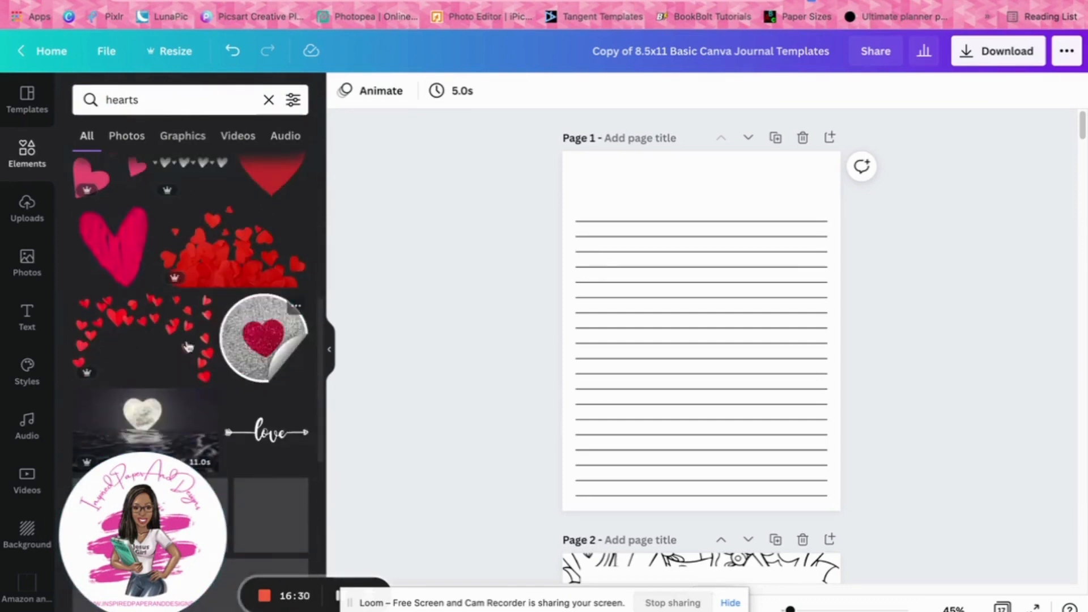
pyautogui.scroll(-3, 259, 312)
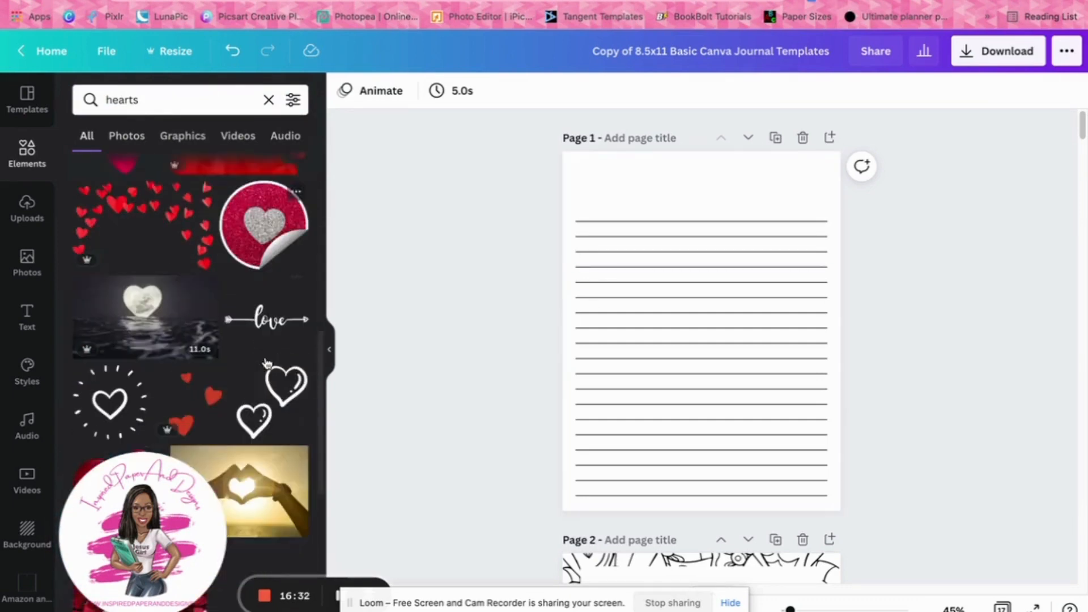
pyautogui.scroll(-3, 259, 312)
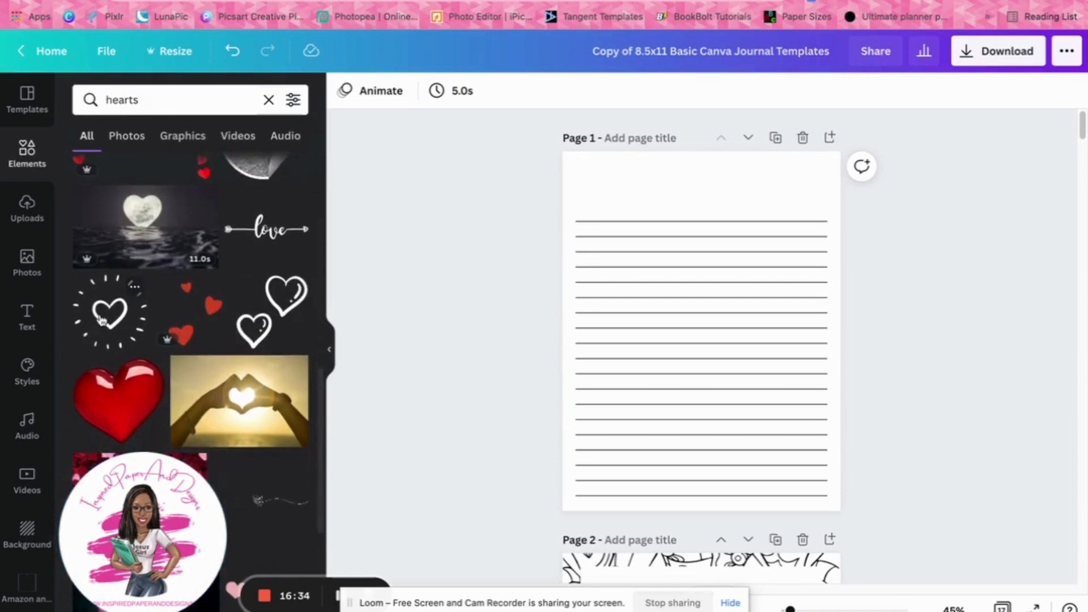
pyautogui.click(105, 317)
pyautogui.moveTo(709, 349); pyautogui.dragTo(701, 221)
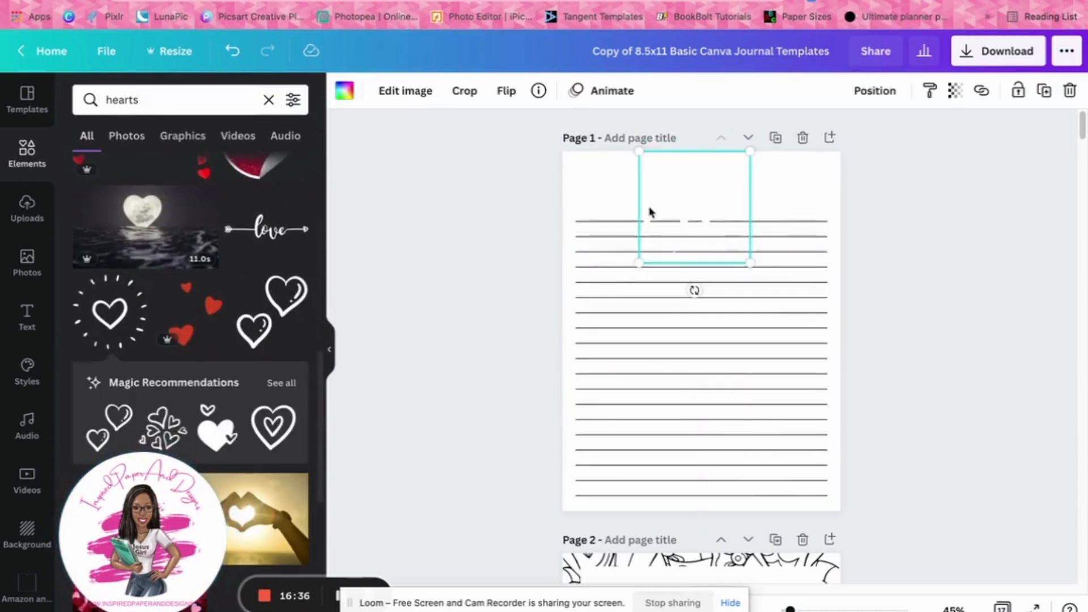
pyautogui.click(344, 90)
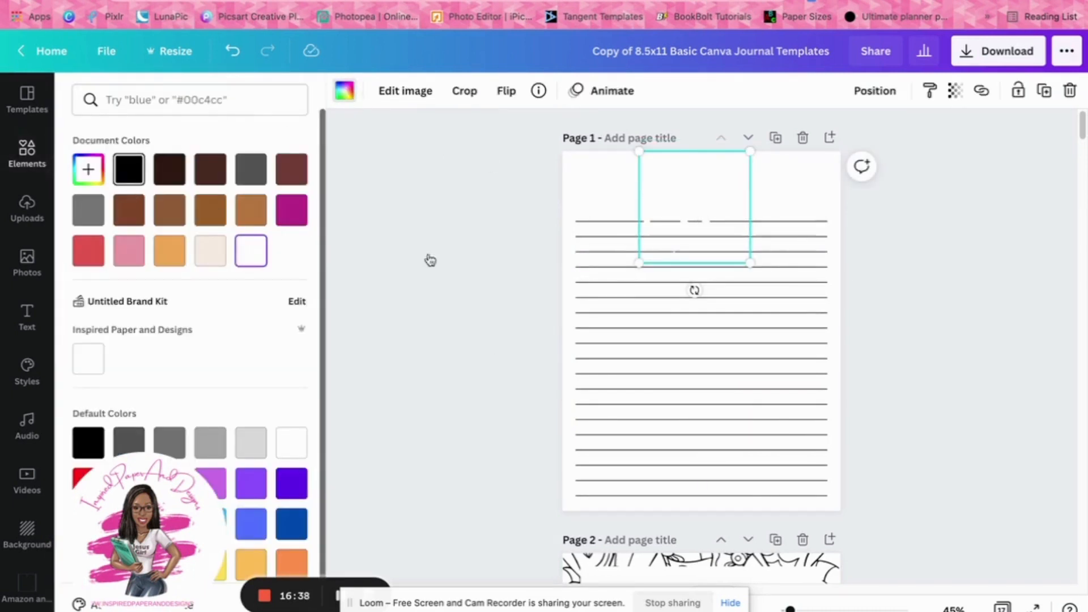
pyautogui.moveTo(644, 262); pyautogui.dragTo(701, 172)
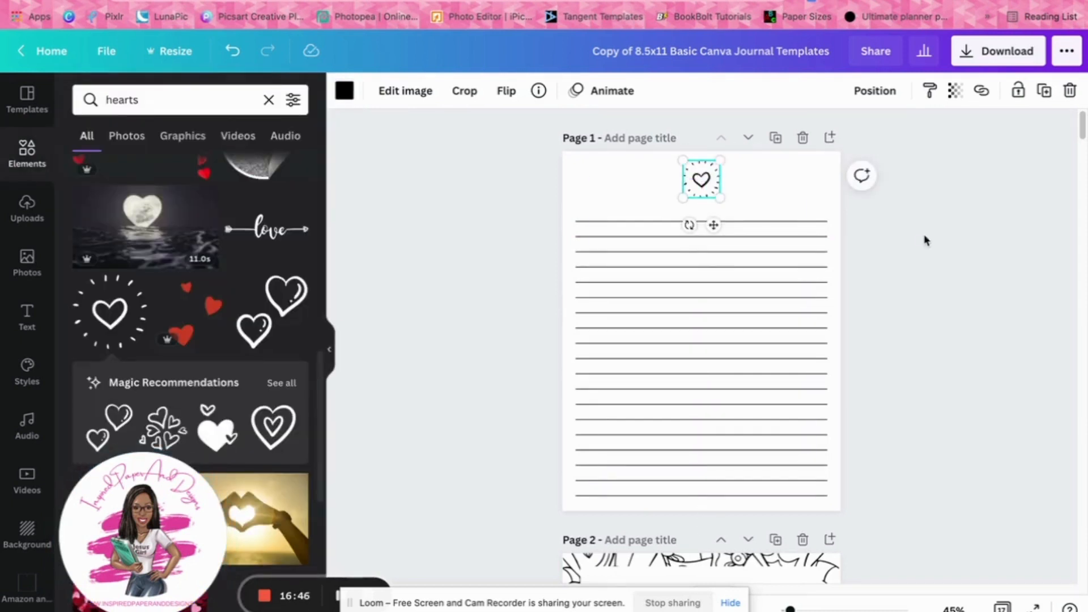
pyautogui.click(924, 239)
# Delete the outlined heart from page 1 and add the pink, yellow and blue rows-of-hearts graphic from the search results
pyautogui.click(701, 180)
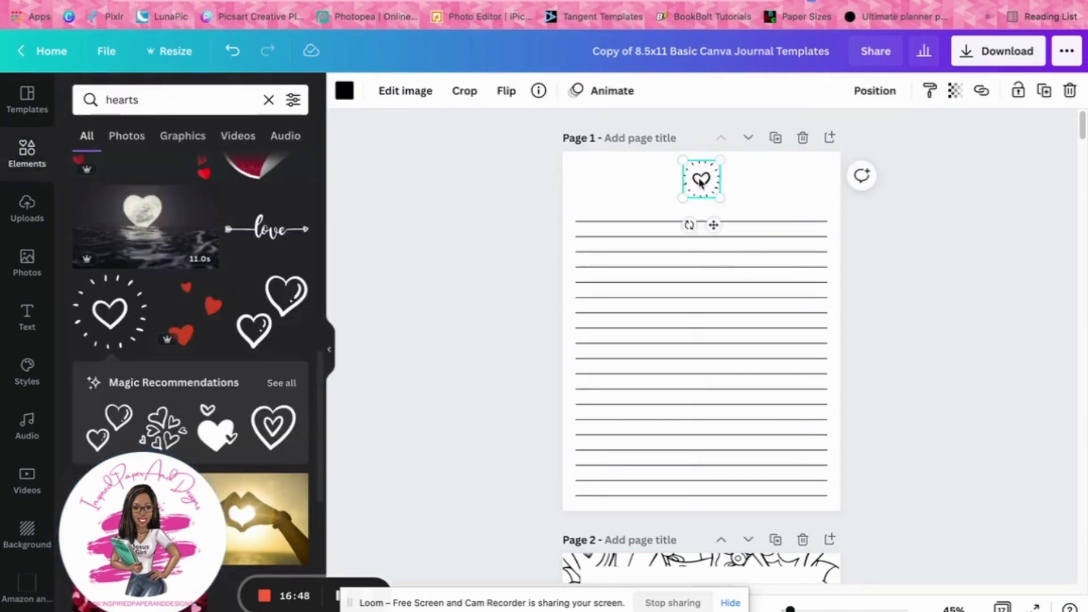
pyautogui.press('Delete')
pyautogui.scroll(-4, 170, 363)
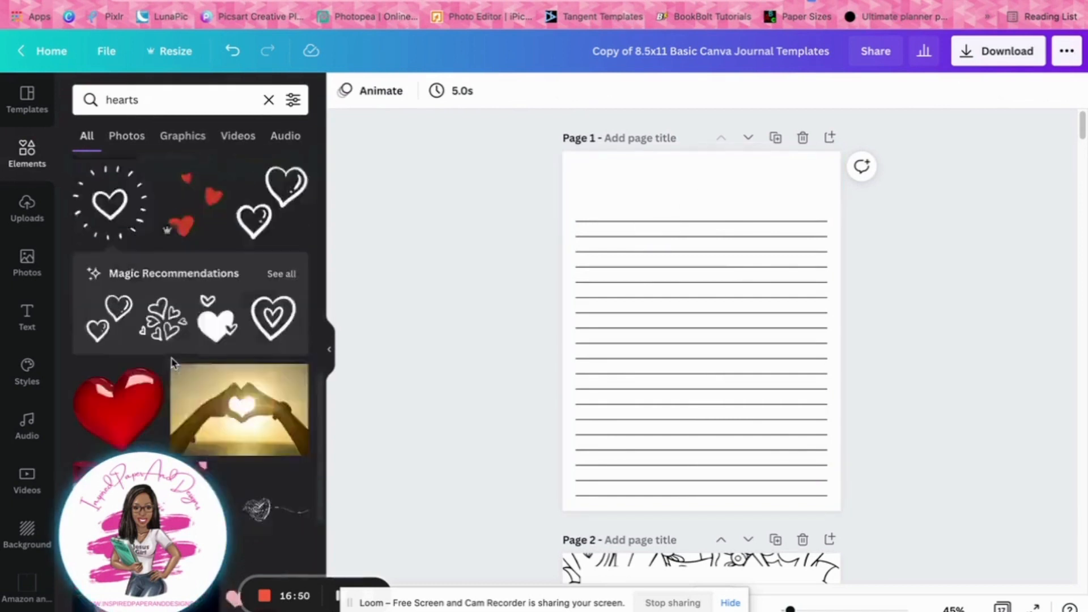
pyautogui.scroll(-5, 249, 414)
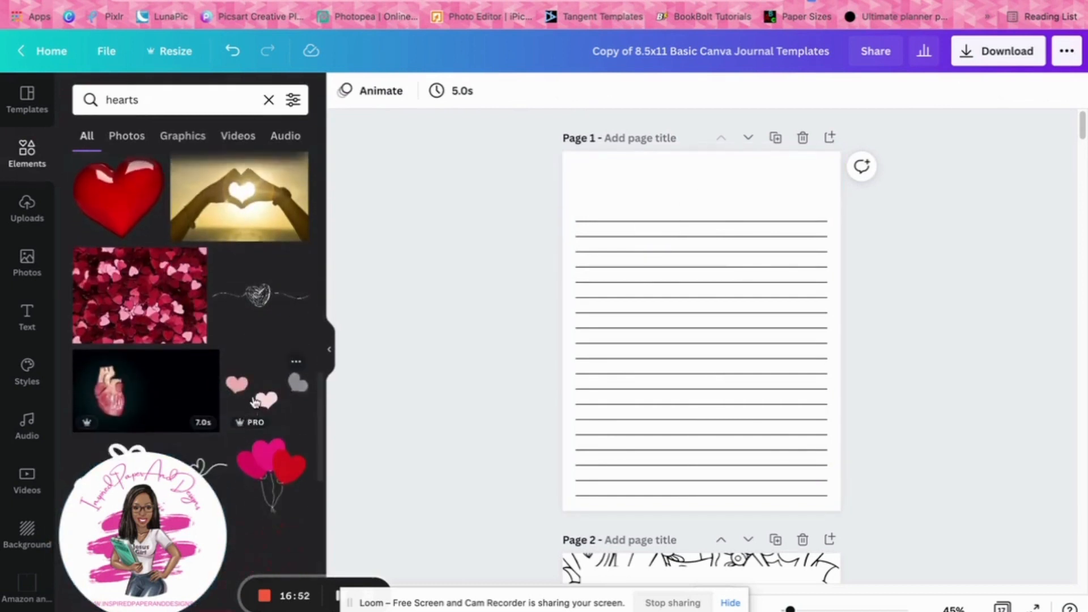
pyautogui.scroll(-2, 254, 395)
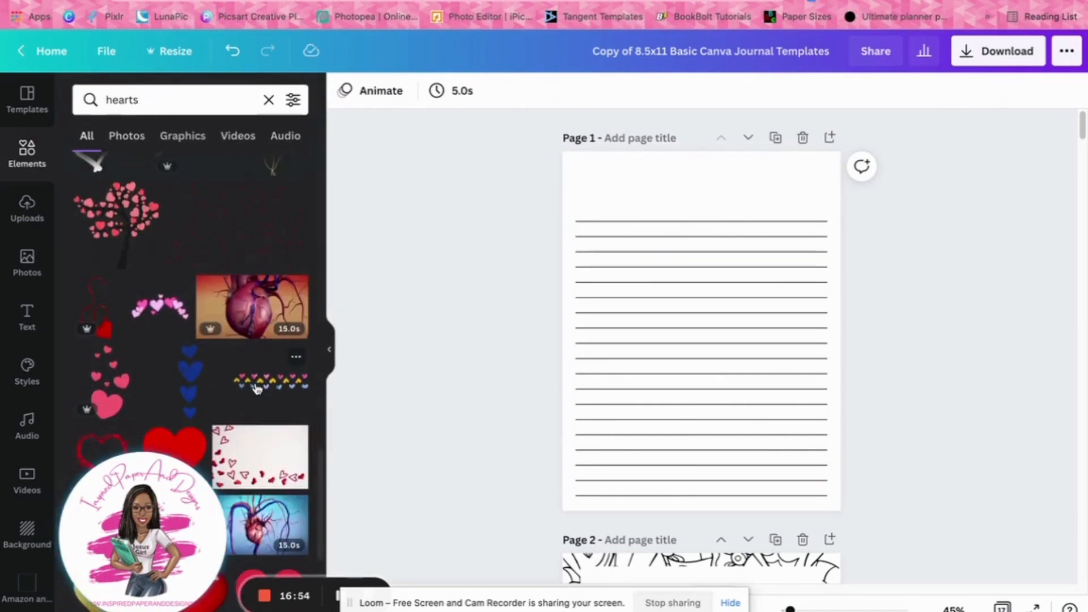
pyautogui.click(257, 387)
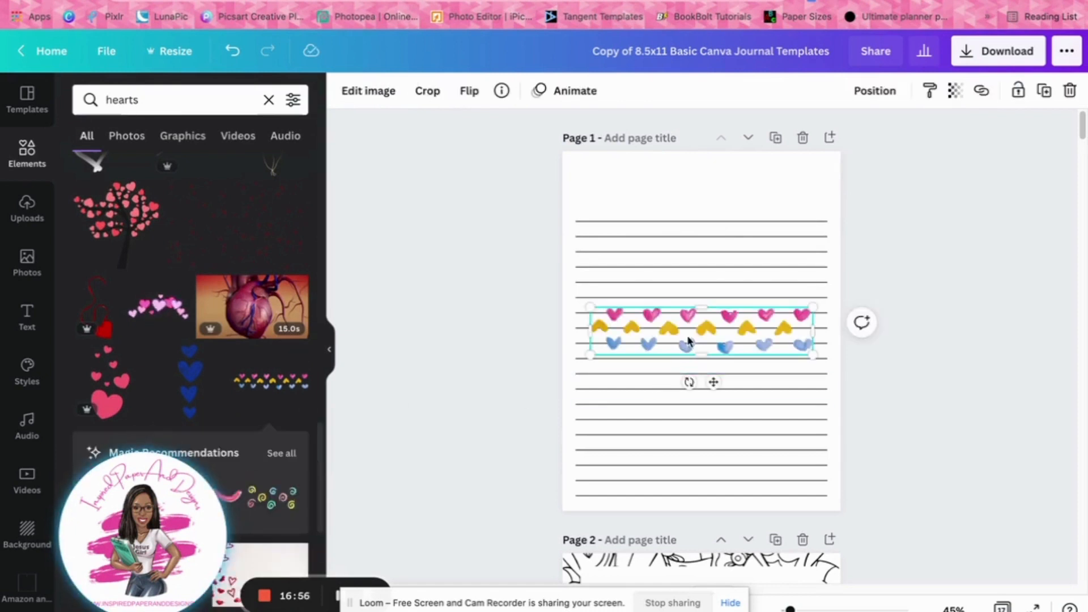
# Move the hearts strip to page 1's top edge, shrink it to half the page width, and duplicate it to span the full width
pyautogui.moveTo(688, 340); pyautogui.dragTo(660, 187)
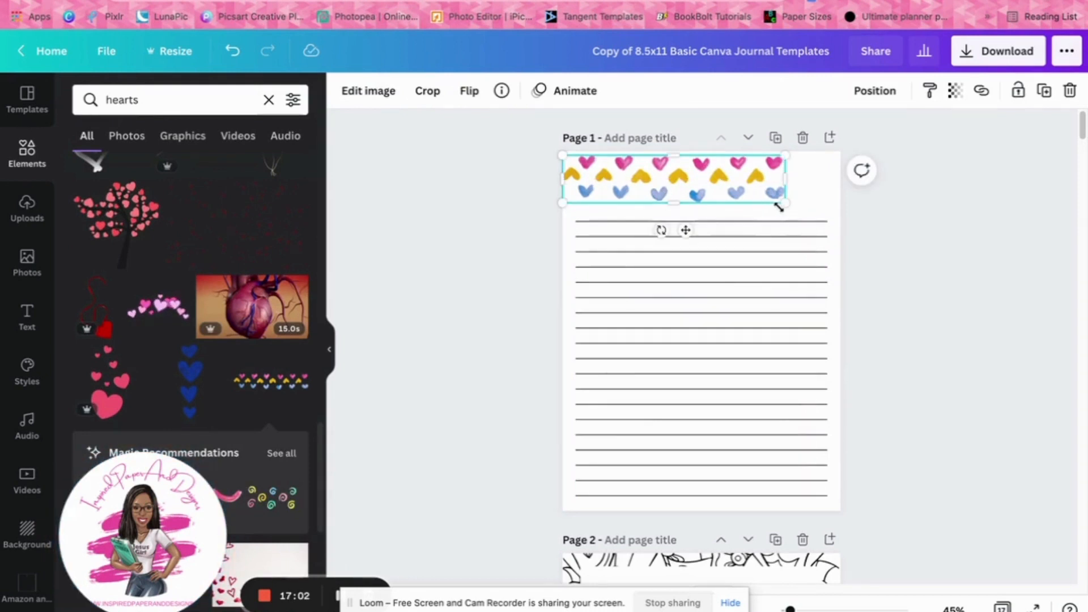
pyautogui.moveTo(784, 202); pyautogui.dragTo(807, 175)
pyautogui.click(1046, 92)
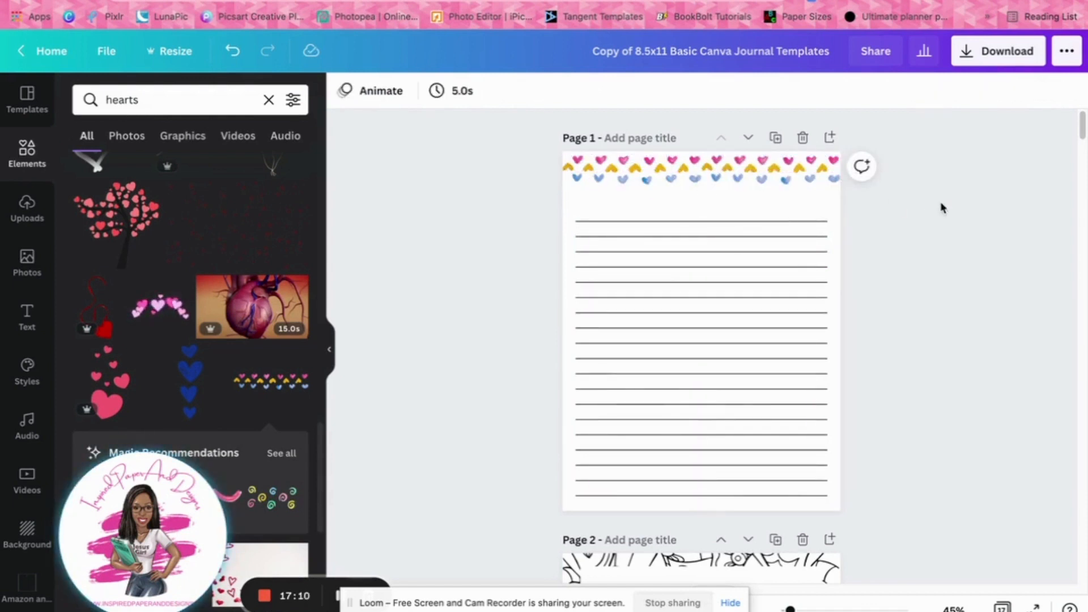
# Examine the customized journal pages in the all-pages grid overview, through to the dotted and grid pages
pyautogui.scroll(-2, 148, 370)
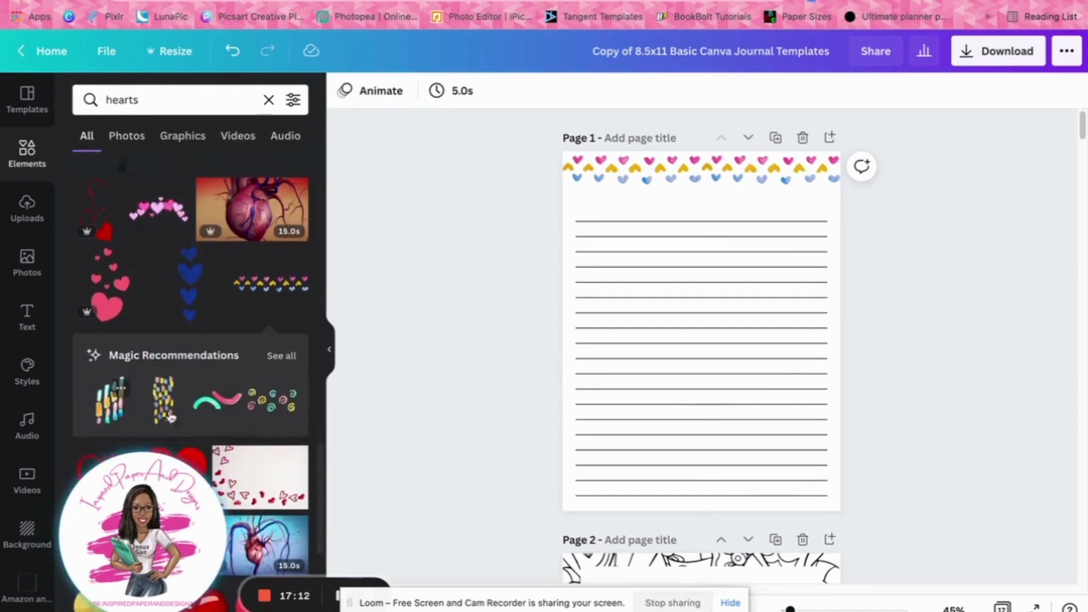
pyautogui.scroll(-5, 247, 446)
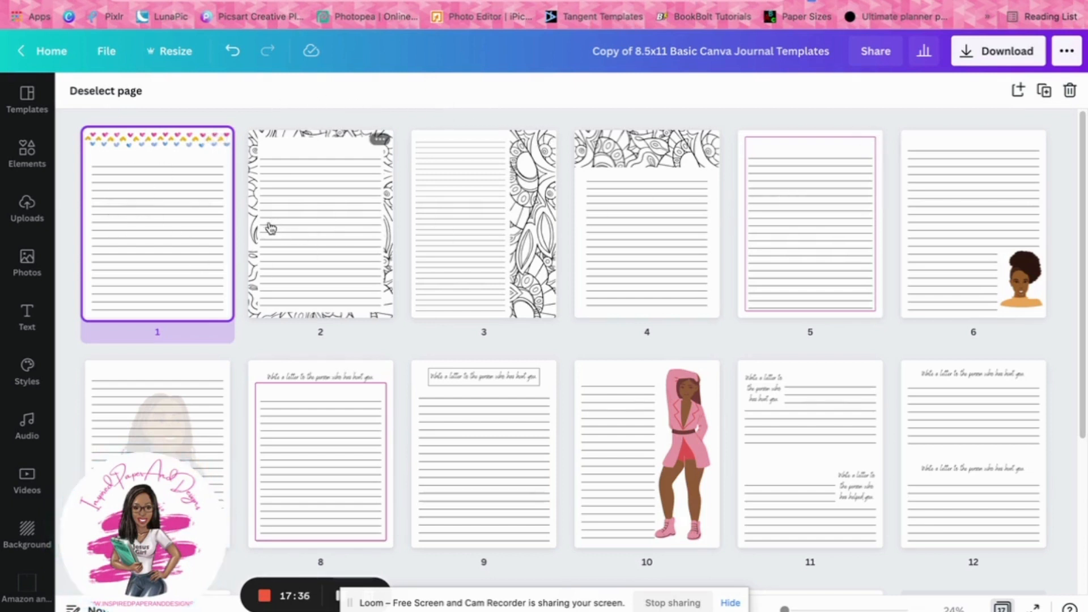
pyautogui.scroll(-4, 651, 325)
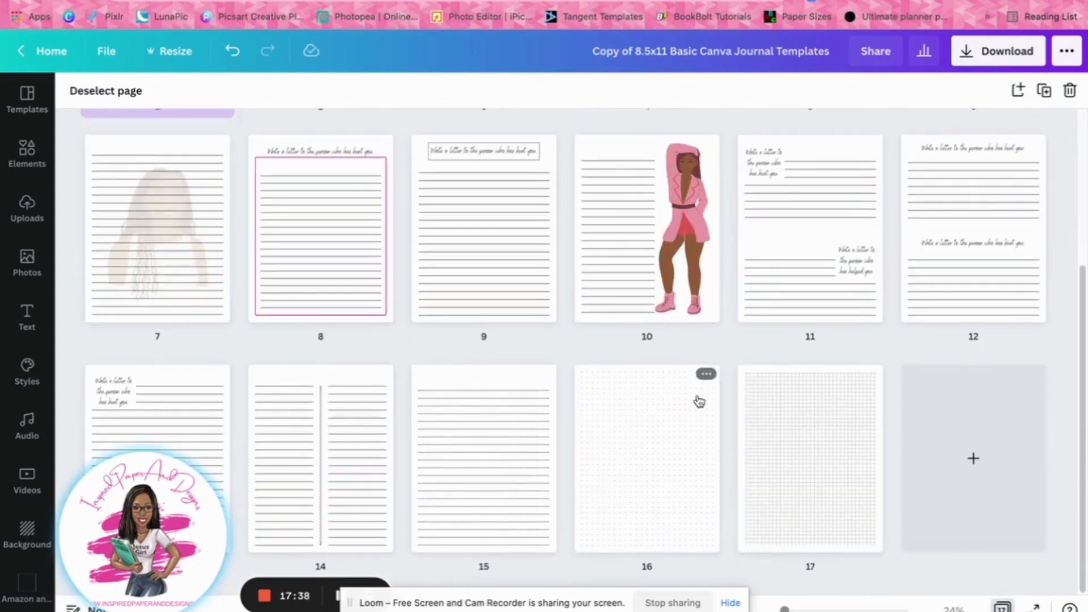
pyautogui.scroll(4, 433, 315)
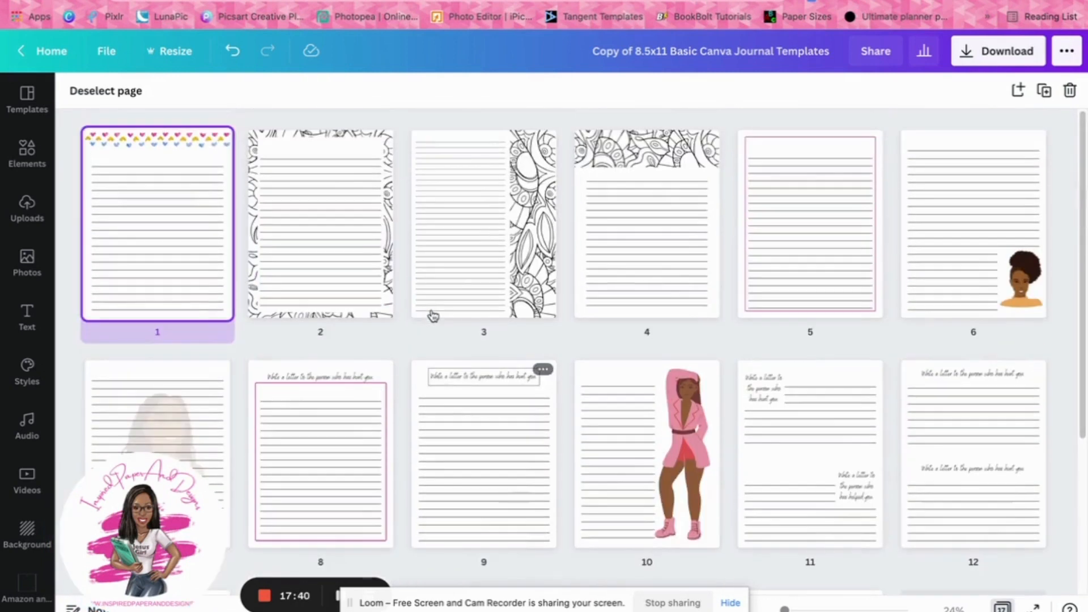